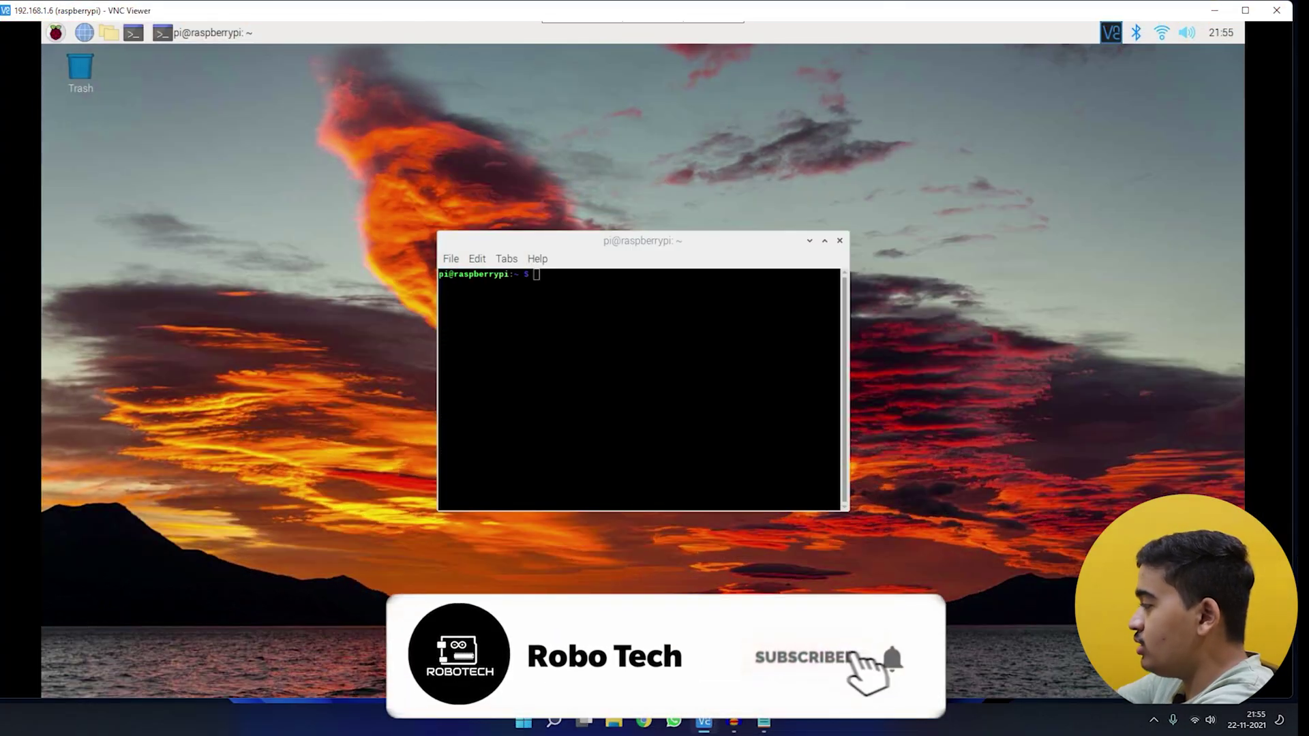
Step: Snap the FTP setup notes to the right third beside the remote Pi desktop, with the terminal shifted left
key(alt+Tab)
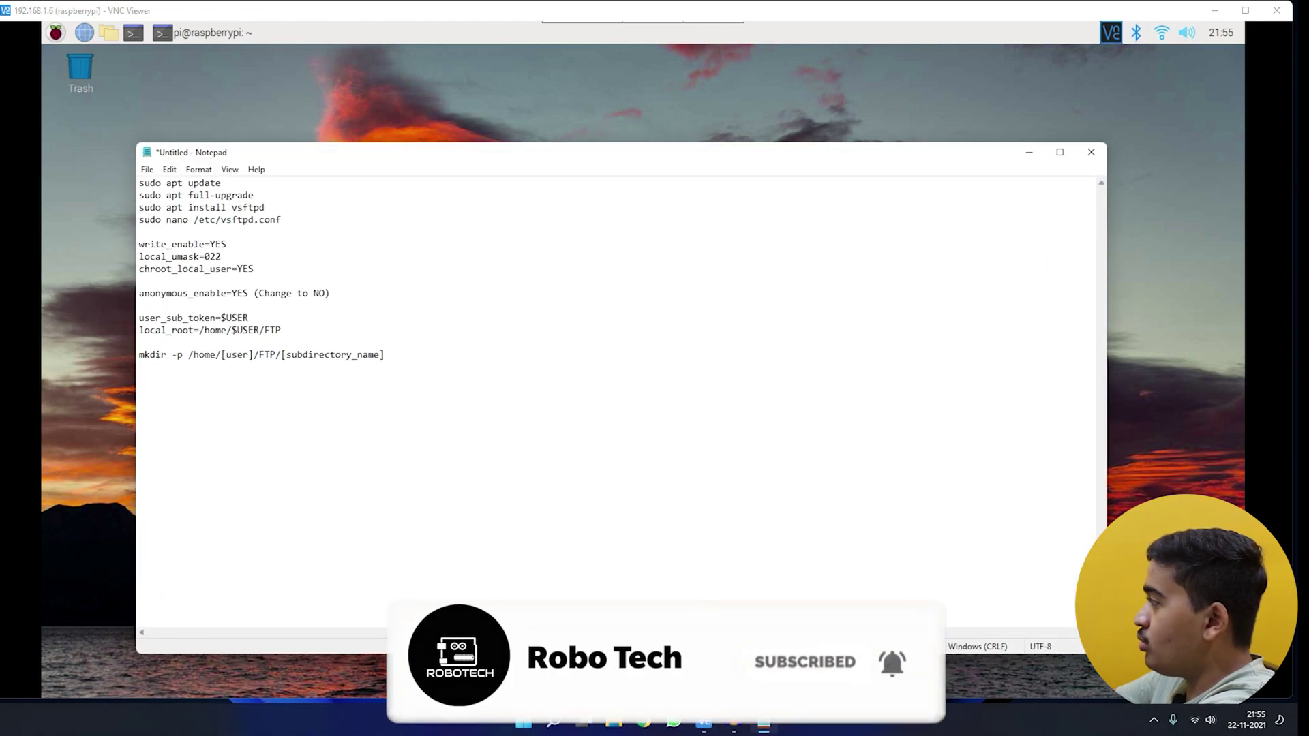
mouse_move(1060, 152)
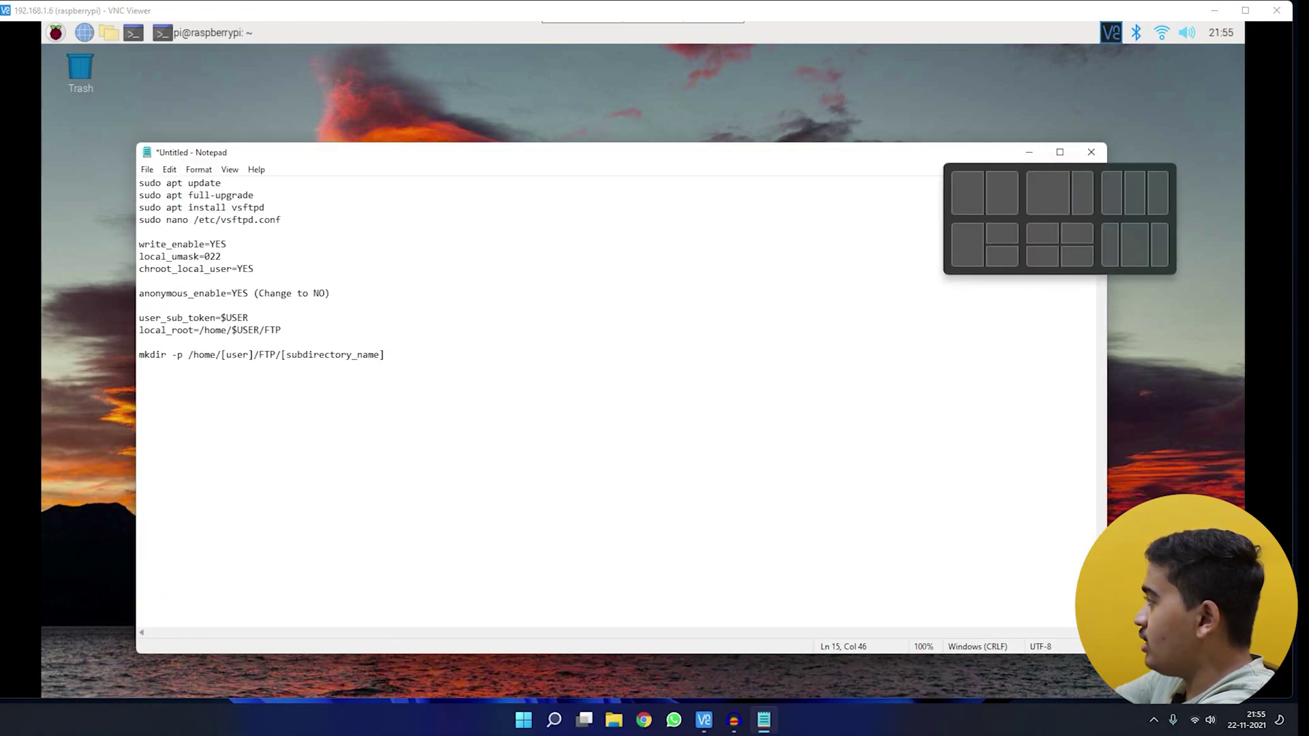
click(1082, 194)
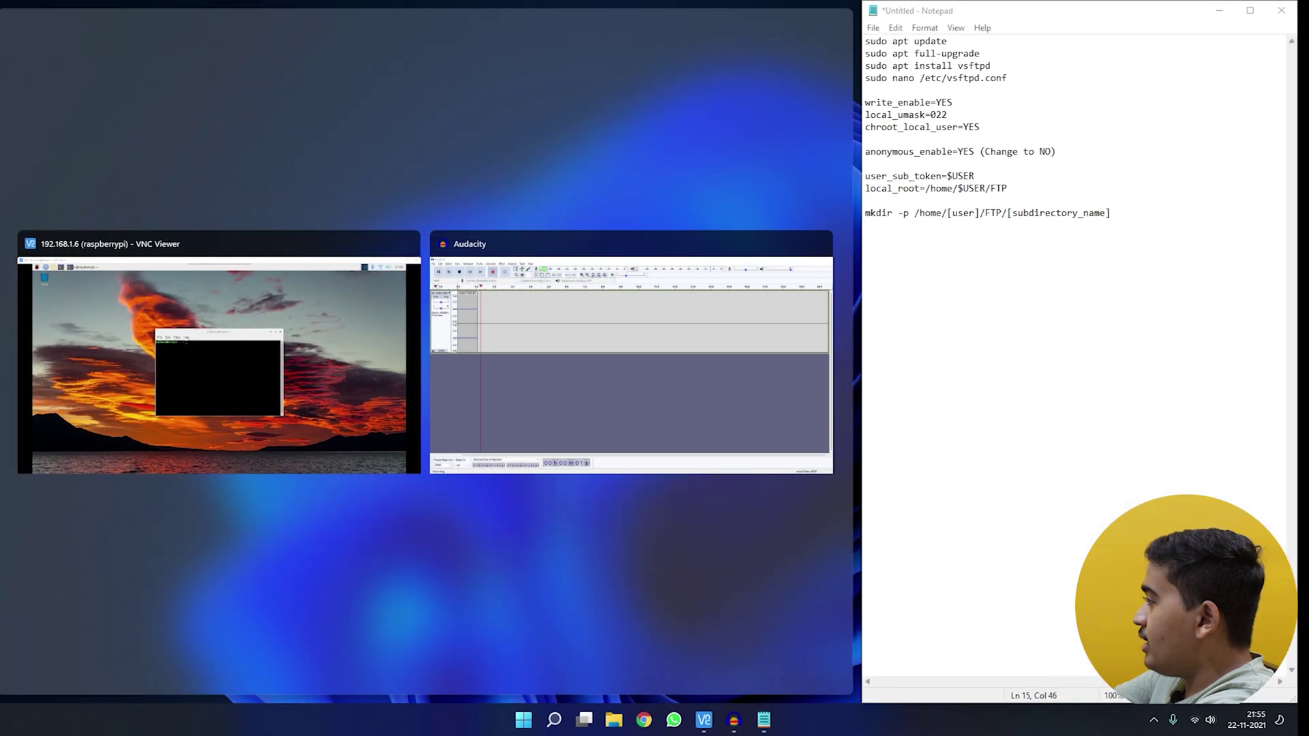
click(218, 347)
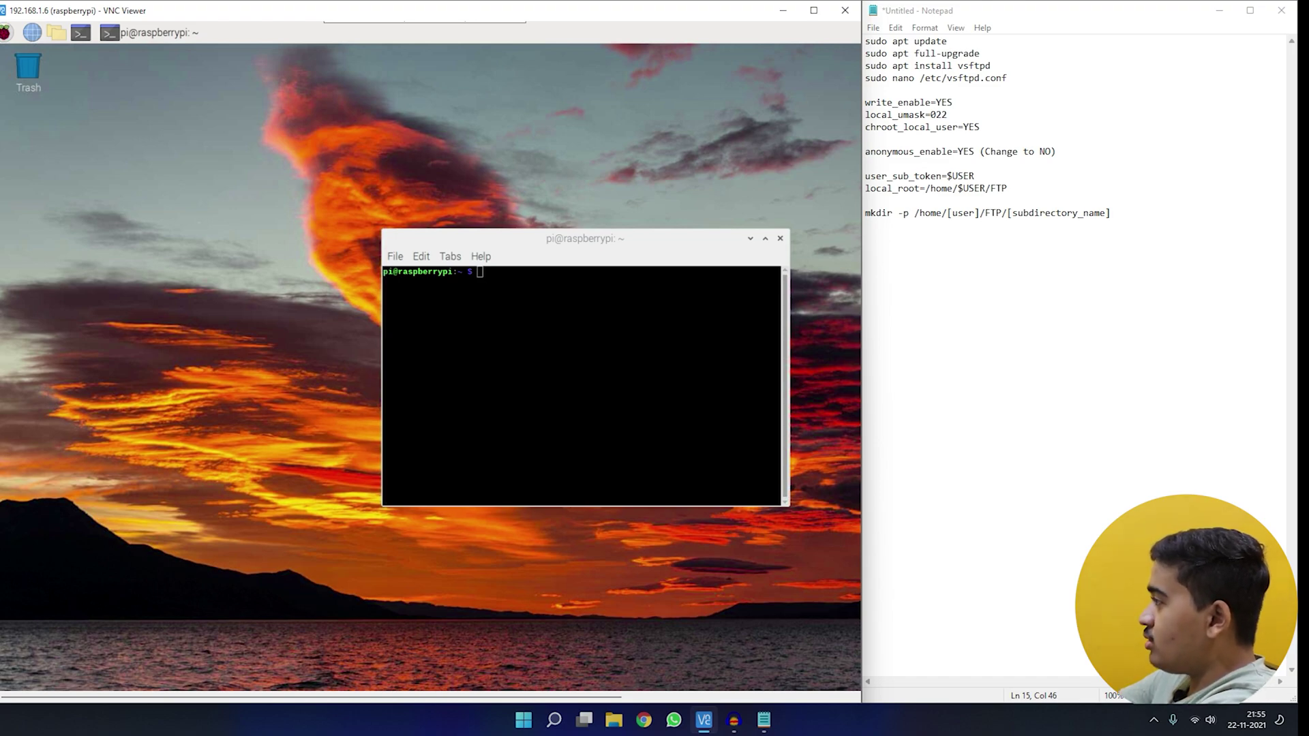
drag(580, 238, 456, 235)
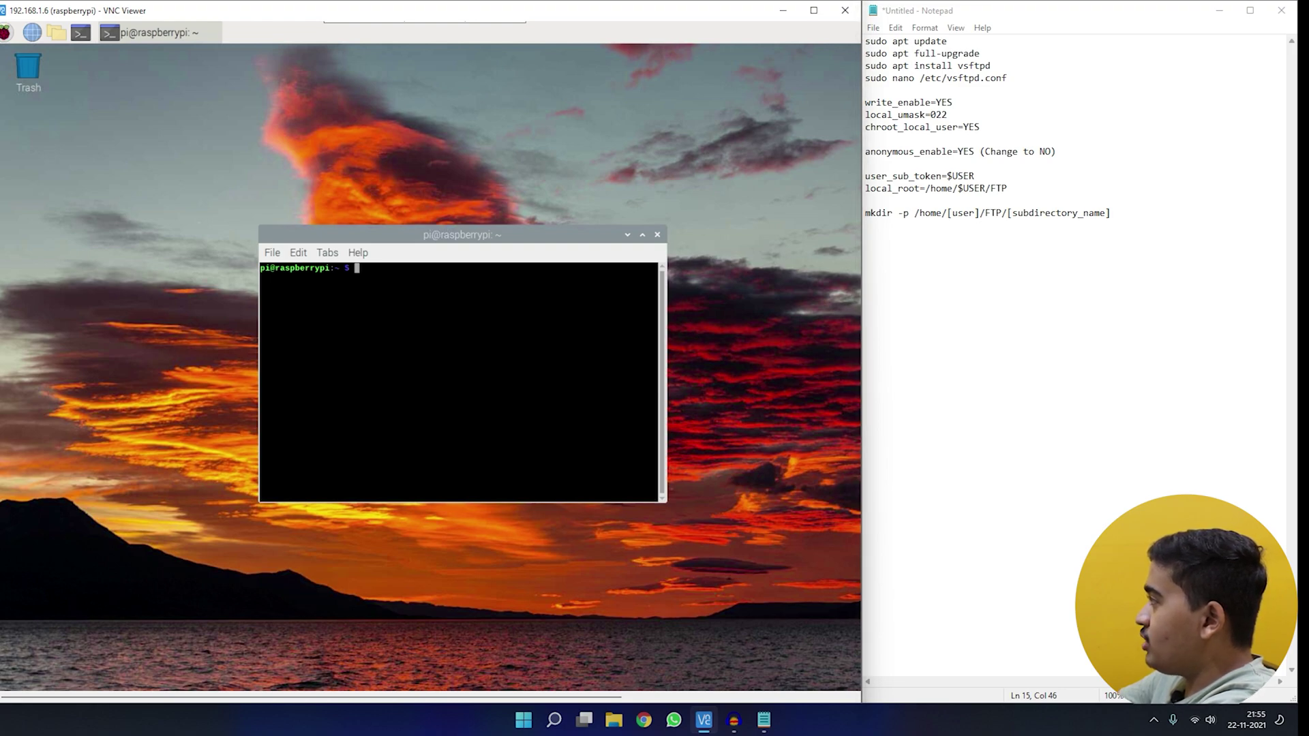
Step: Copy the four sudo setup commands from the notes and paste them into the Pi terminal
drag(871, 41, 897, 53)
drag(1008, 78, 865, 41)
right_click(870, 43)
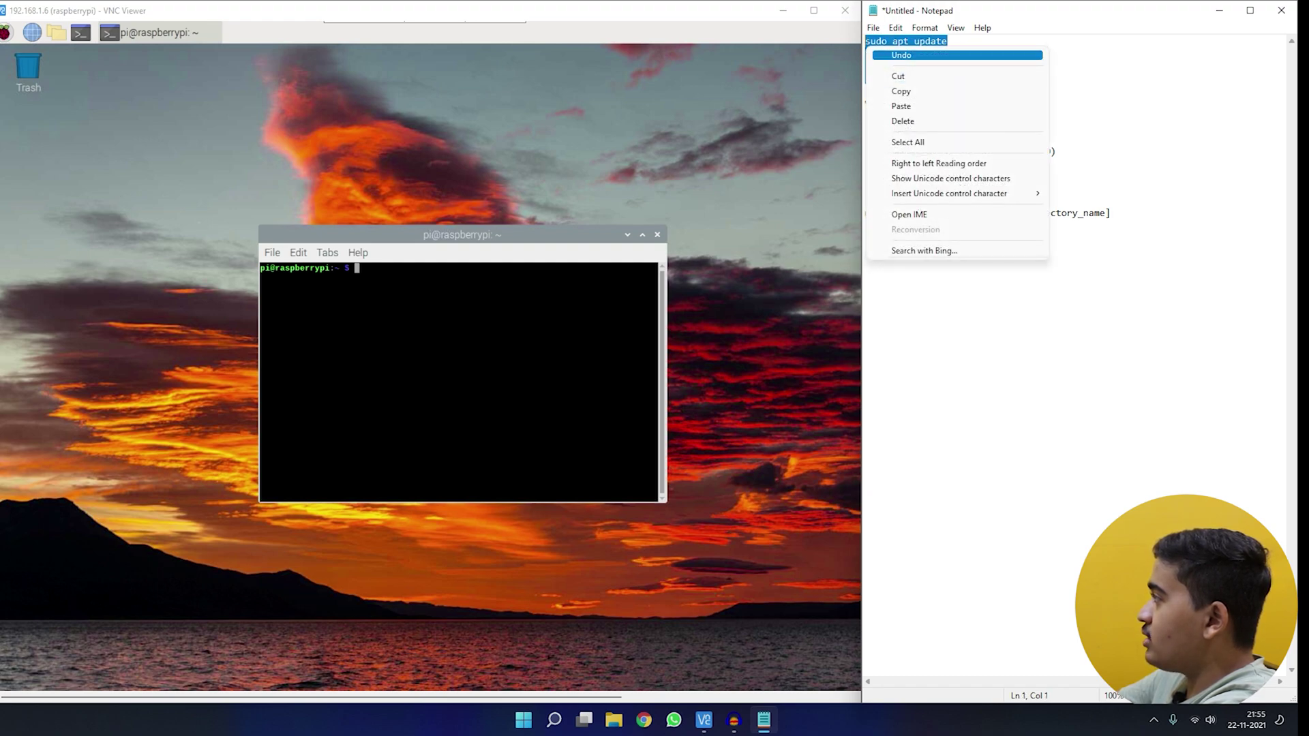
click(901, 91)
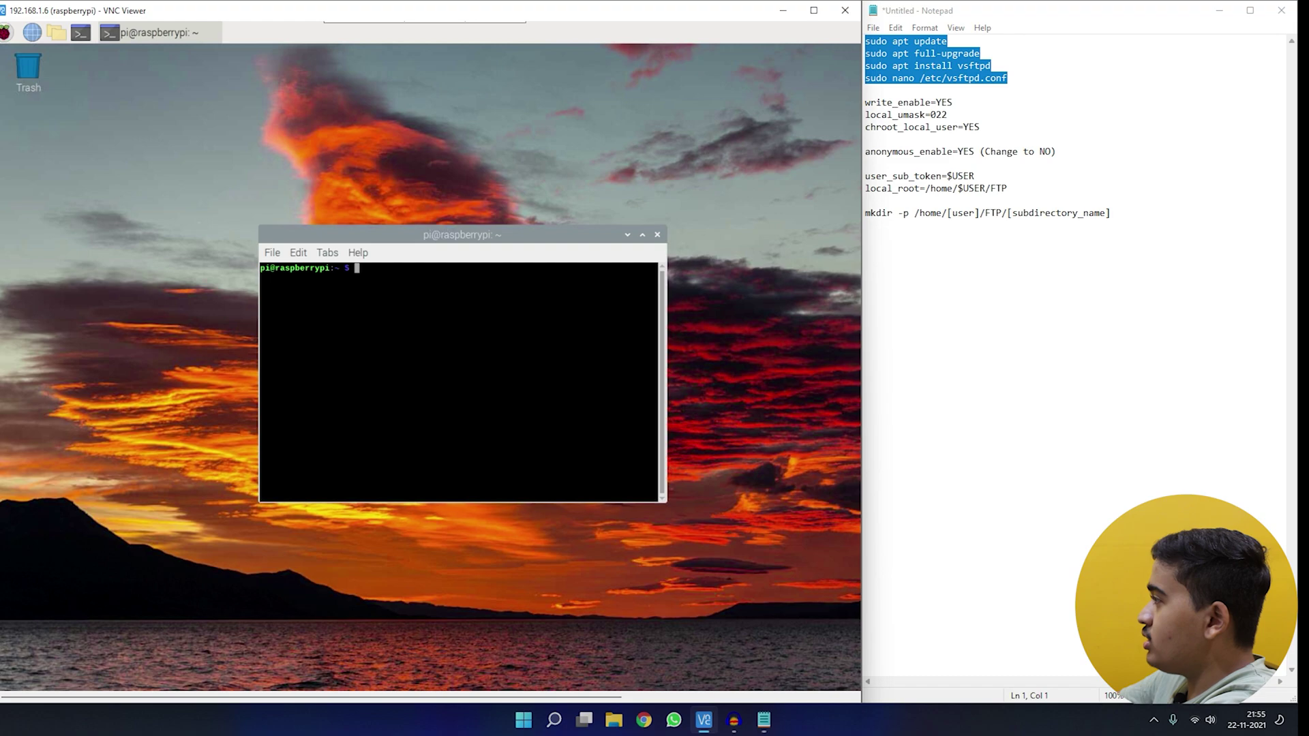
right_click(515, 301)
click(547, 366)
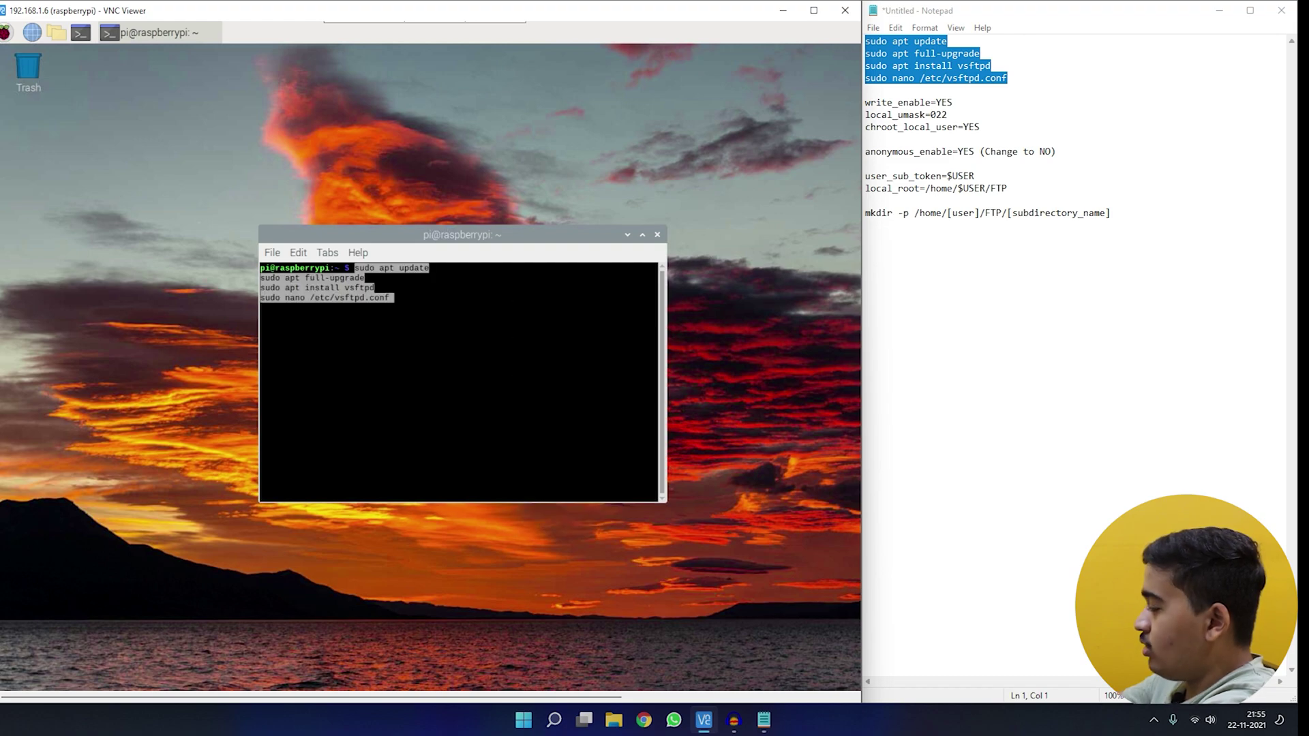
Step: Run the pasted update, full-upgrade and vsftpd install commands, ending with /etc/vsftpd.conf open in nano
key(Return)
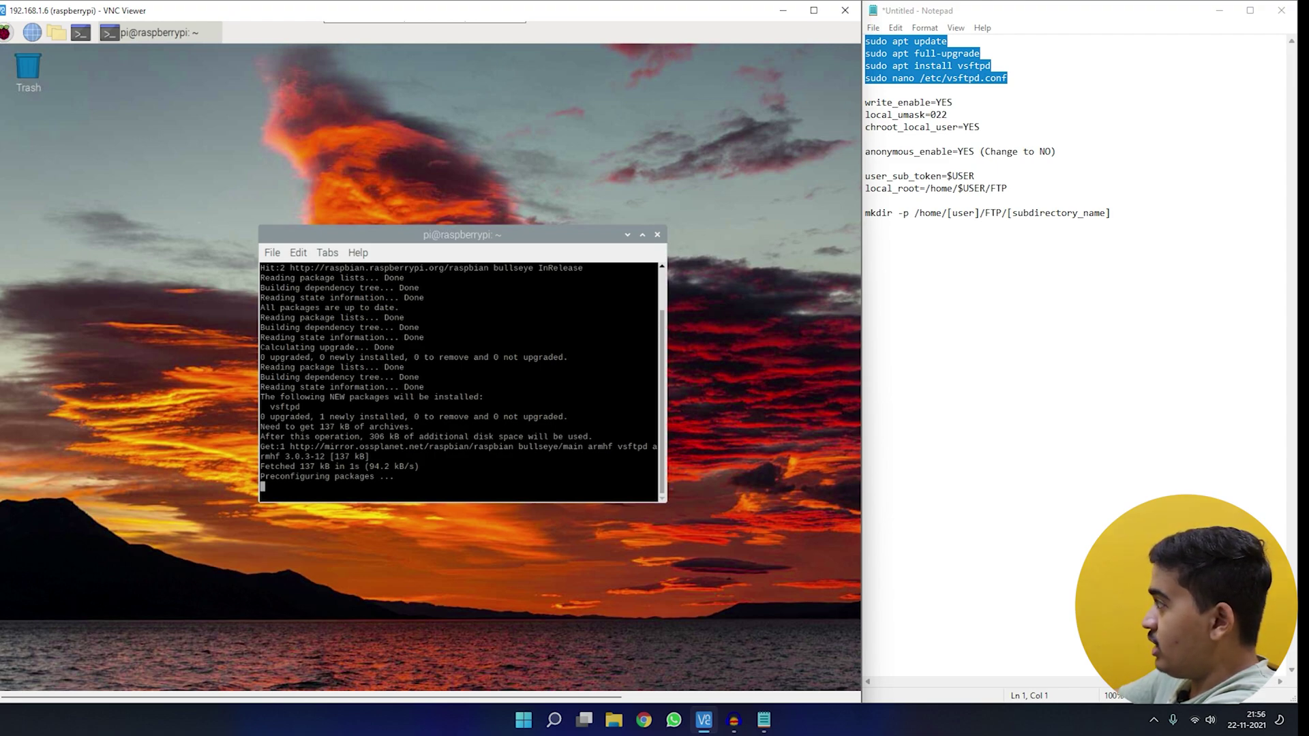
click(1008, 189)
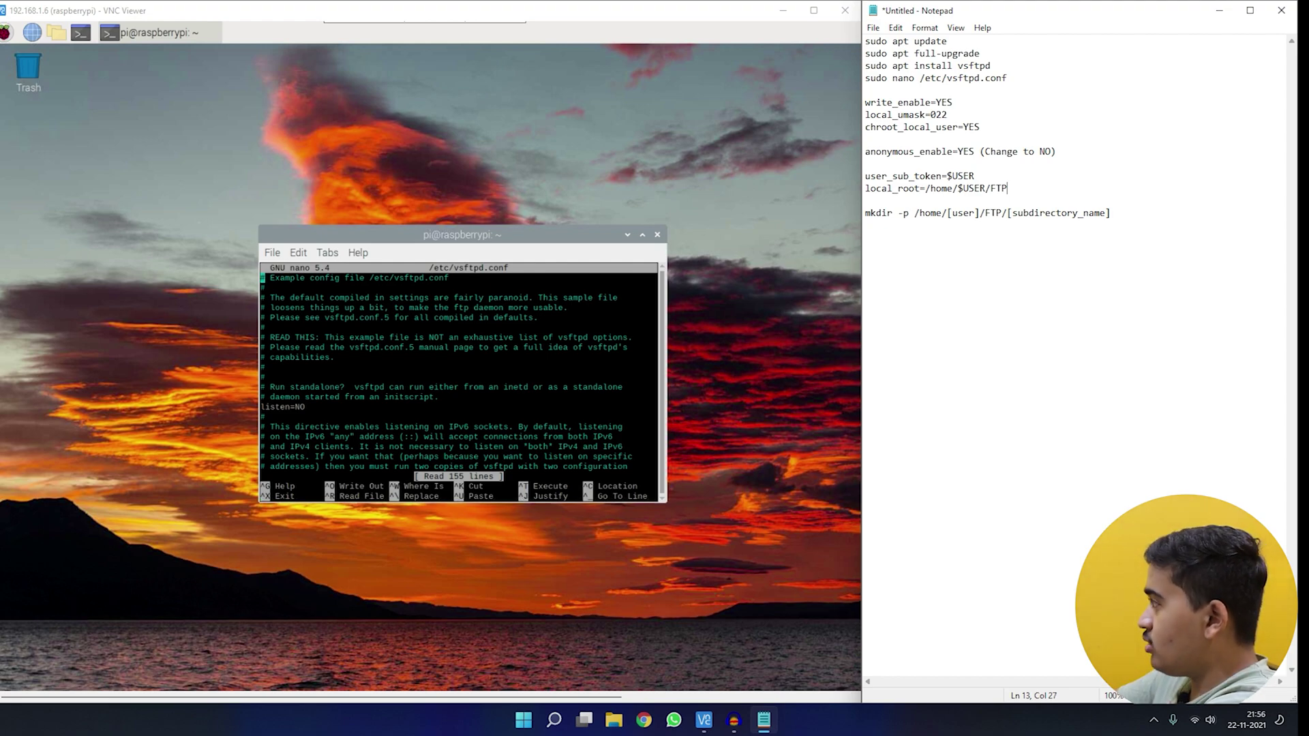
Step: Check the anonymous_enable=NO, write_enable and local_umask lines in vsftpd.conf against the notes
drag(866, 102, 865, 139)
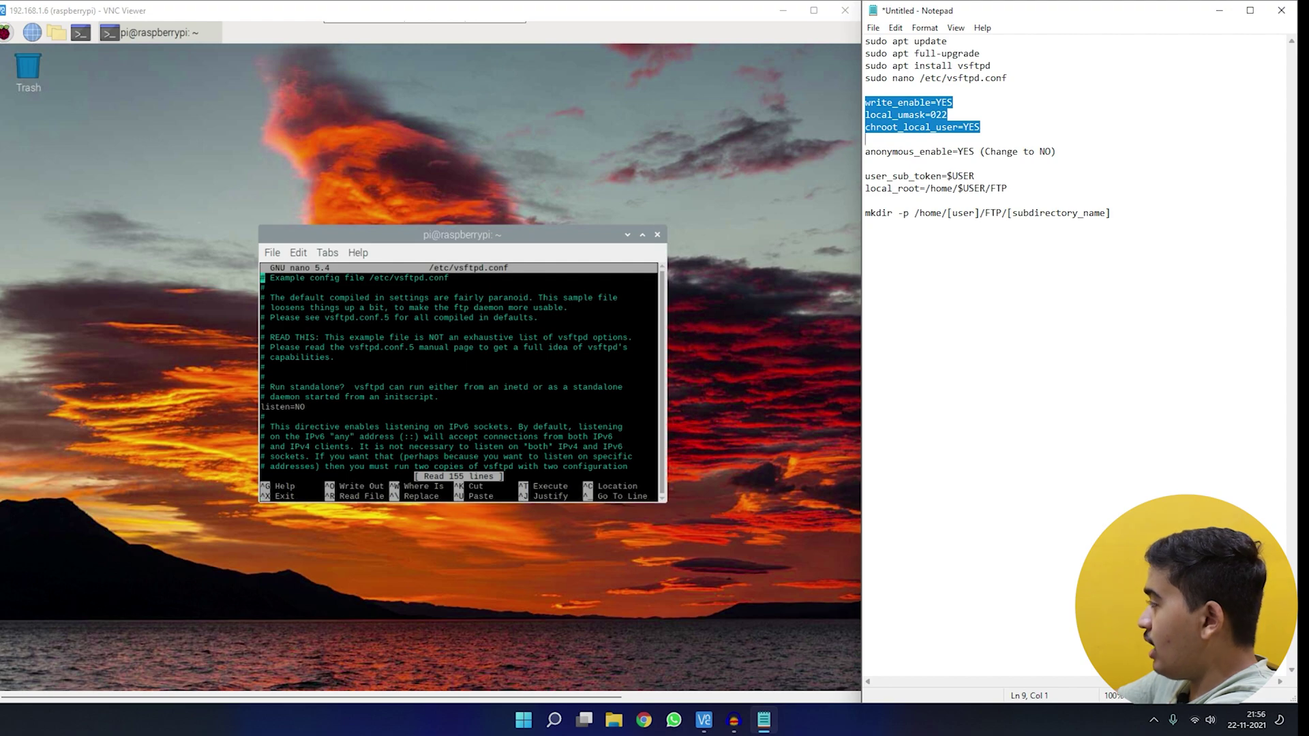
key(alt+Tab)
key(Down)
key(Down)
key(Down)
key(Down)
key(Down)
key(Down)
key(Down)
key(Down)
key(Down)
key(Down)
key(Down)
key(Down)
key(Down)
key(Down)
key(Down)
key(Down)
key(Down)
key(Down)
key(Down)
key(Down)
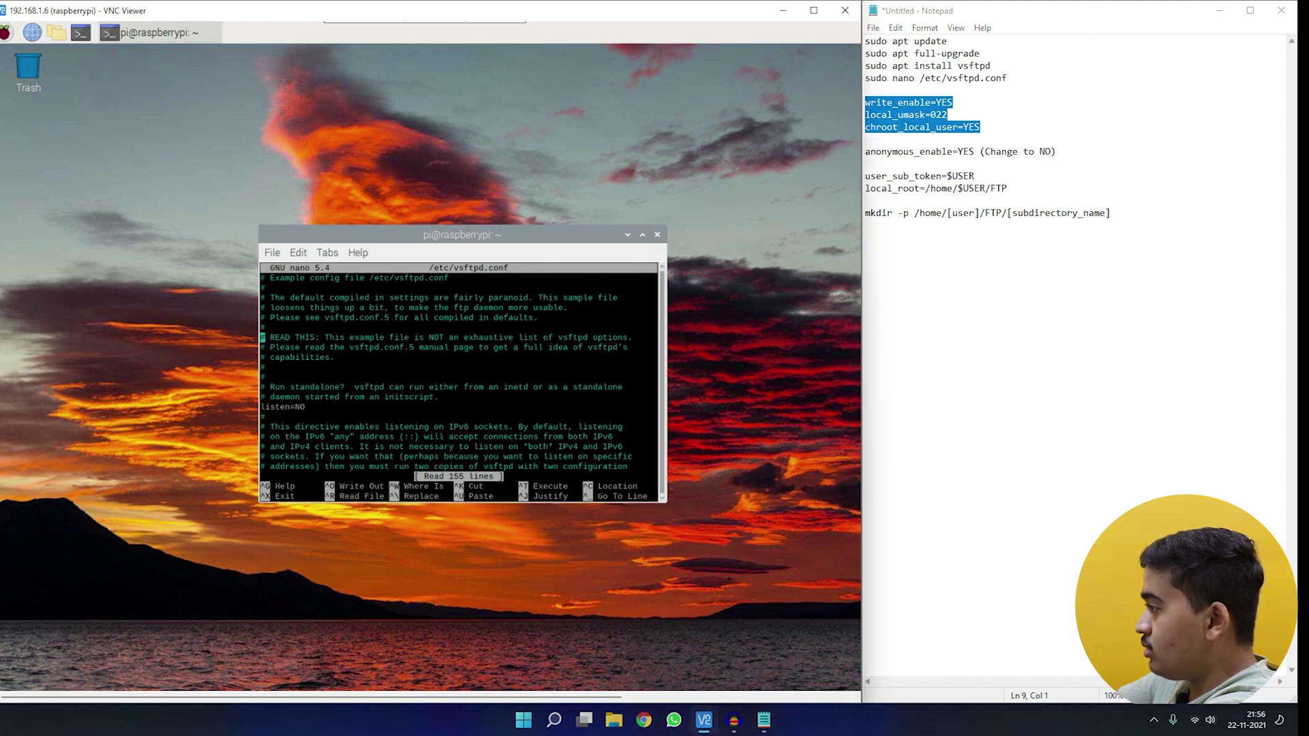
key(Down)
key(Down)
key(Down)
key(Down)
key(Down)
key(Down)
key(Down)
key(Down)
key(Down)
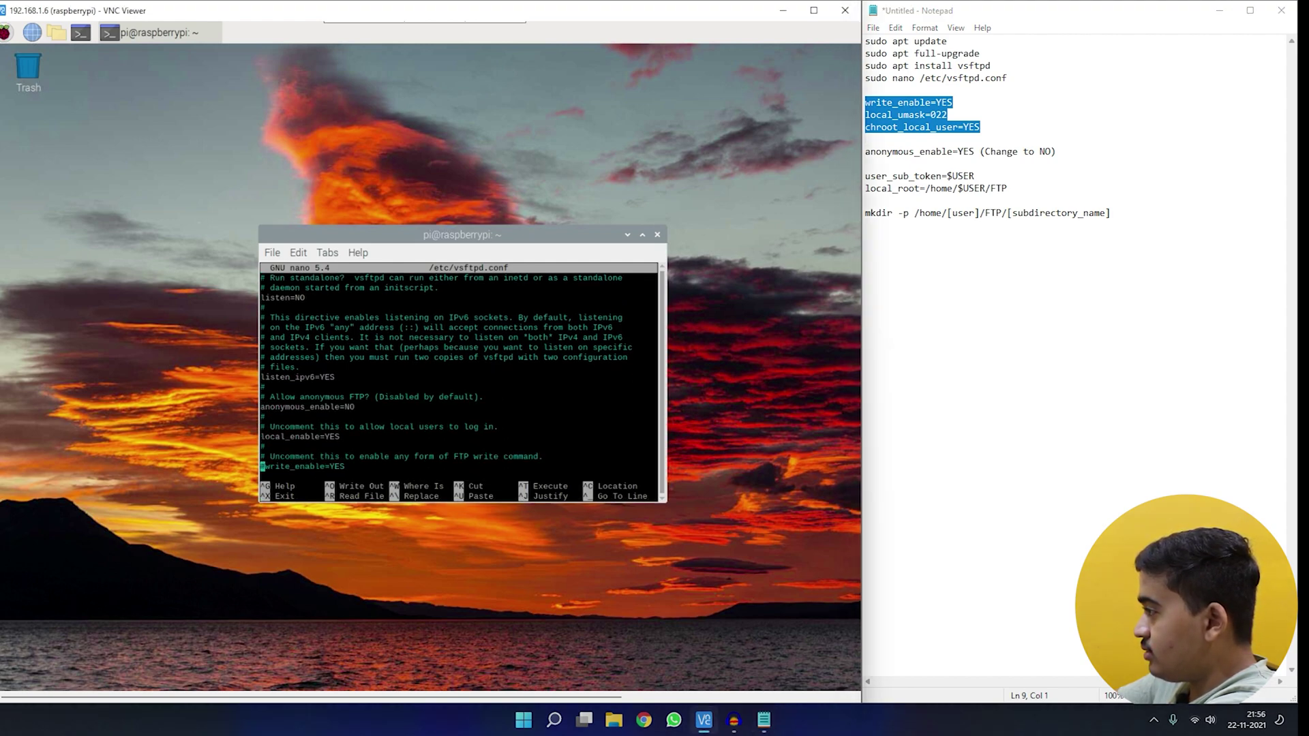
key(Up)
key(Up)
key(Up)
key(Up)
key(Up)
key(Up)
key(Up)
key(Up)
key(Up)
key(Up)
key(Up)
key(Up)
key(Up)
key(Up)
key(Up)
key(Up)
key(Up)
key(Up)
key(Up)
key(Up)
key(Up)
key(Up)
key(Up)
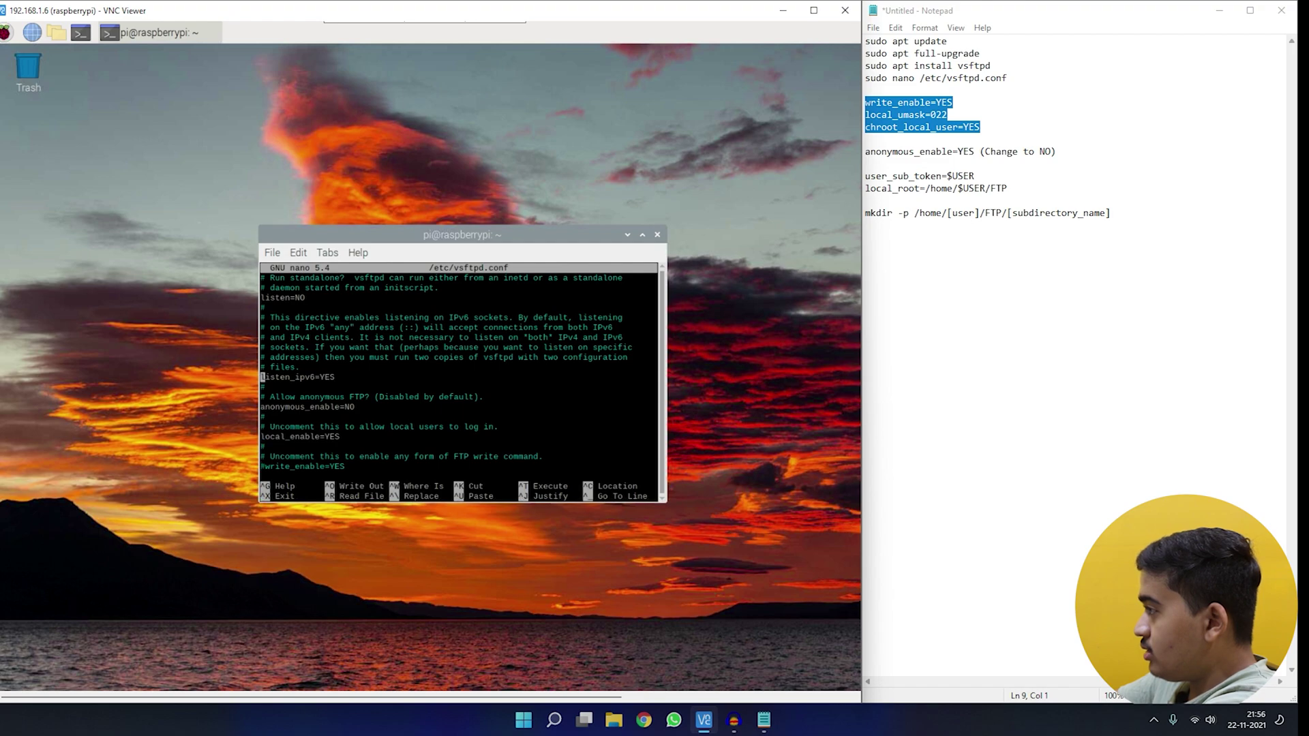
key(Down)
key(Down)
key(Down)
key(Down)
key(Down)
key(Down)
key(Down)
key(Down)
key(Down)
key(Down)
key(Down)
key(Down)
key(Down)
key(Down)
key(Down)
key(Down)
key(Down)
key(Down)
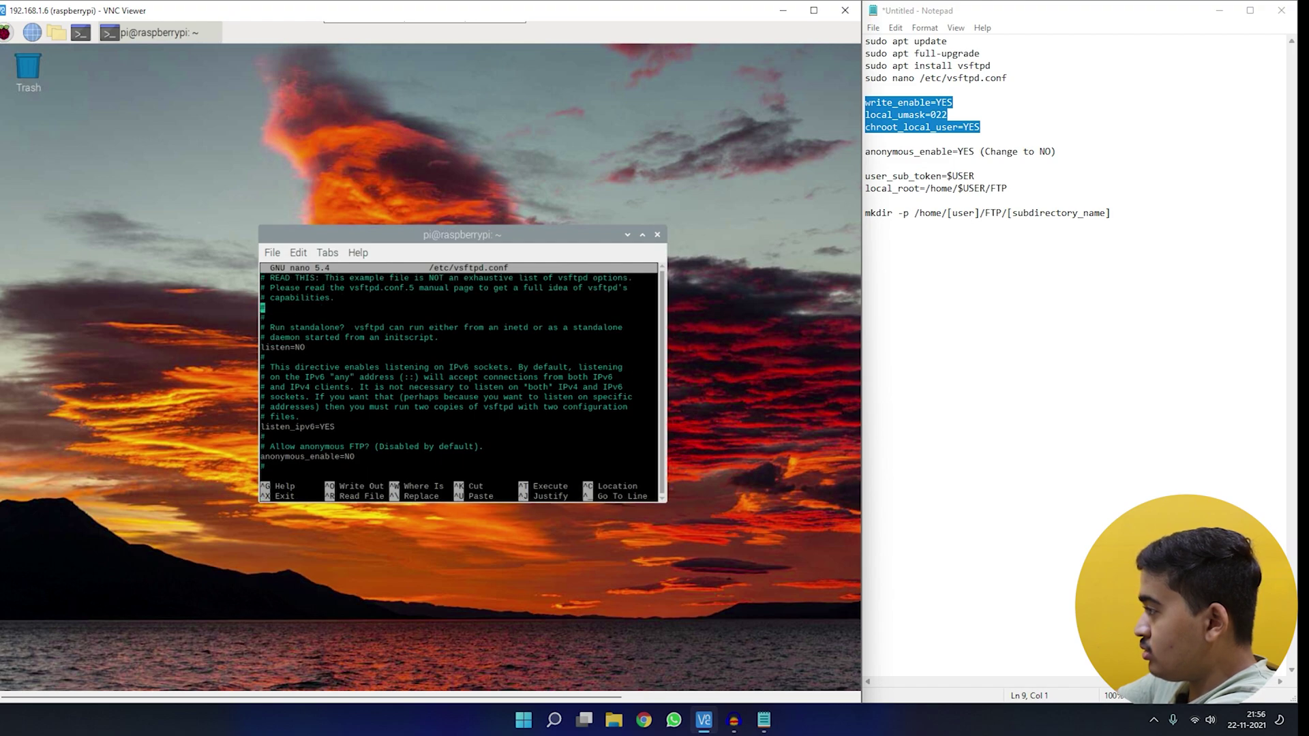
key(Down)
key(Down)
key(Down)
key(Down)
key(Down)
key(Down)
key(Down)
key(Down)
key(Down)
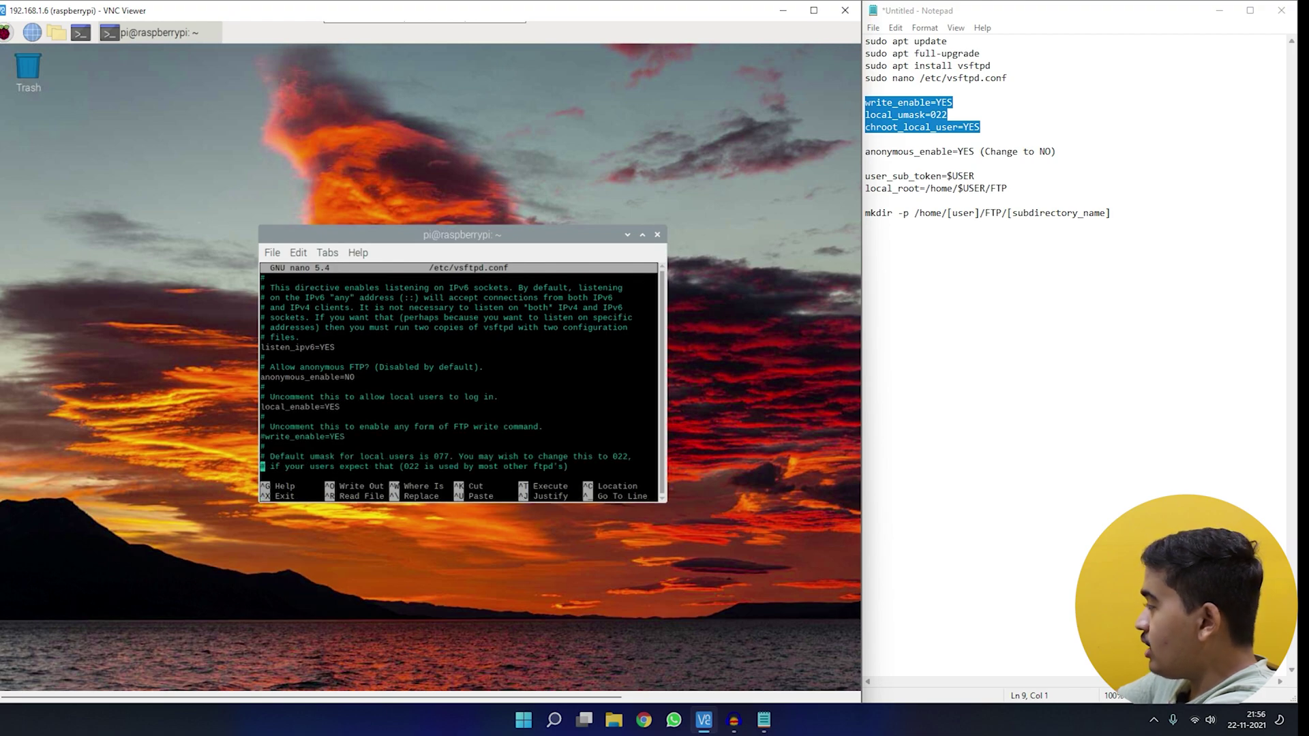
click(980, 213)
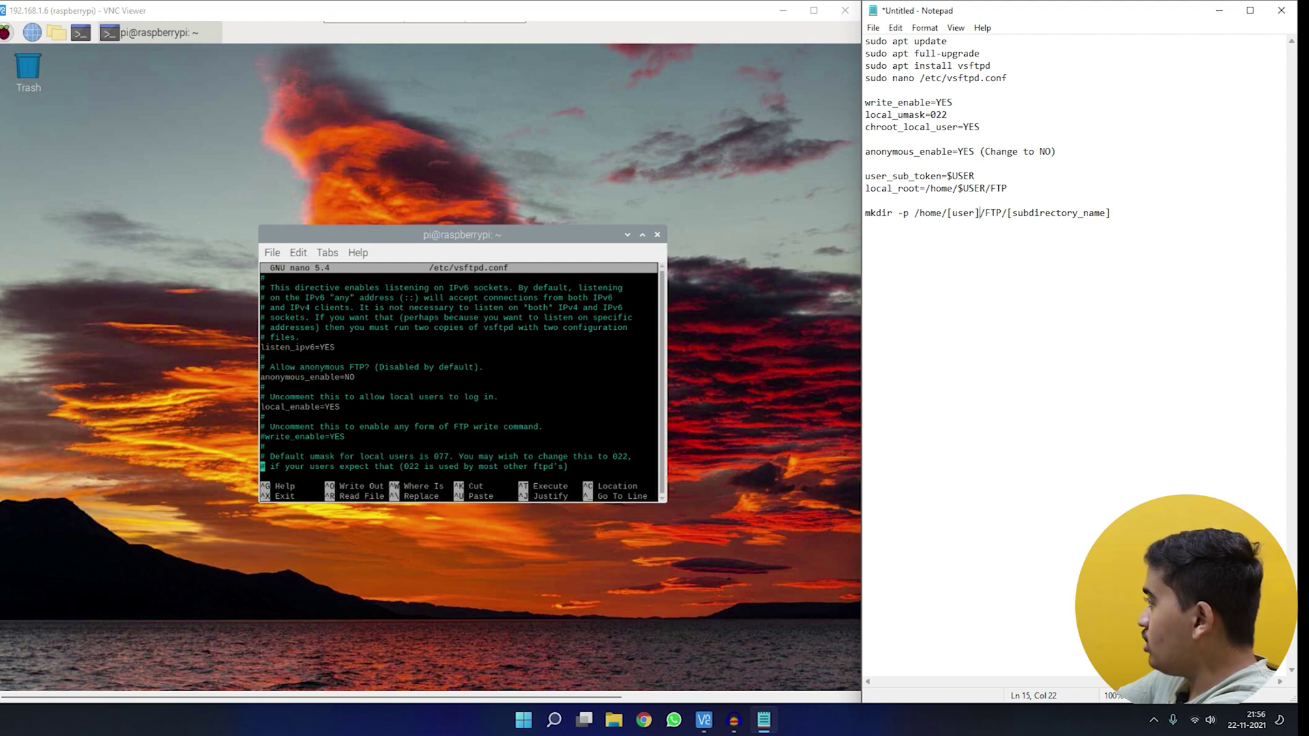
drag(1045, 152, 1035, 152)
click(961, 151)
Step: Uncomment write_enable=YES and local_umask=022 in vsftpd.conf
key(alt+Tab)
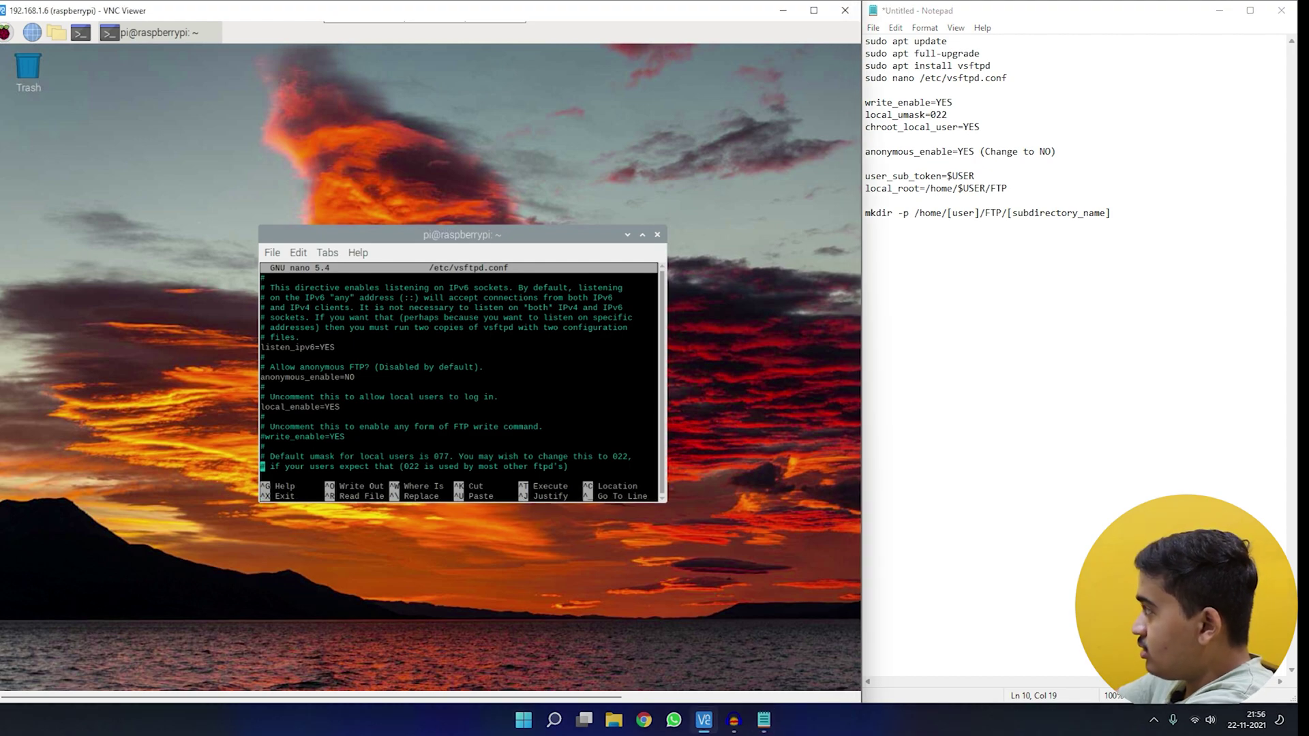
key(Down)
key(Down)
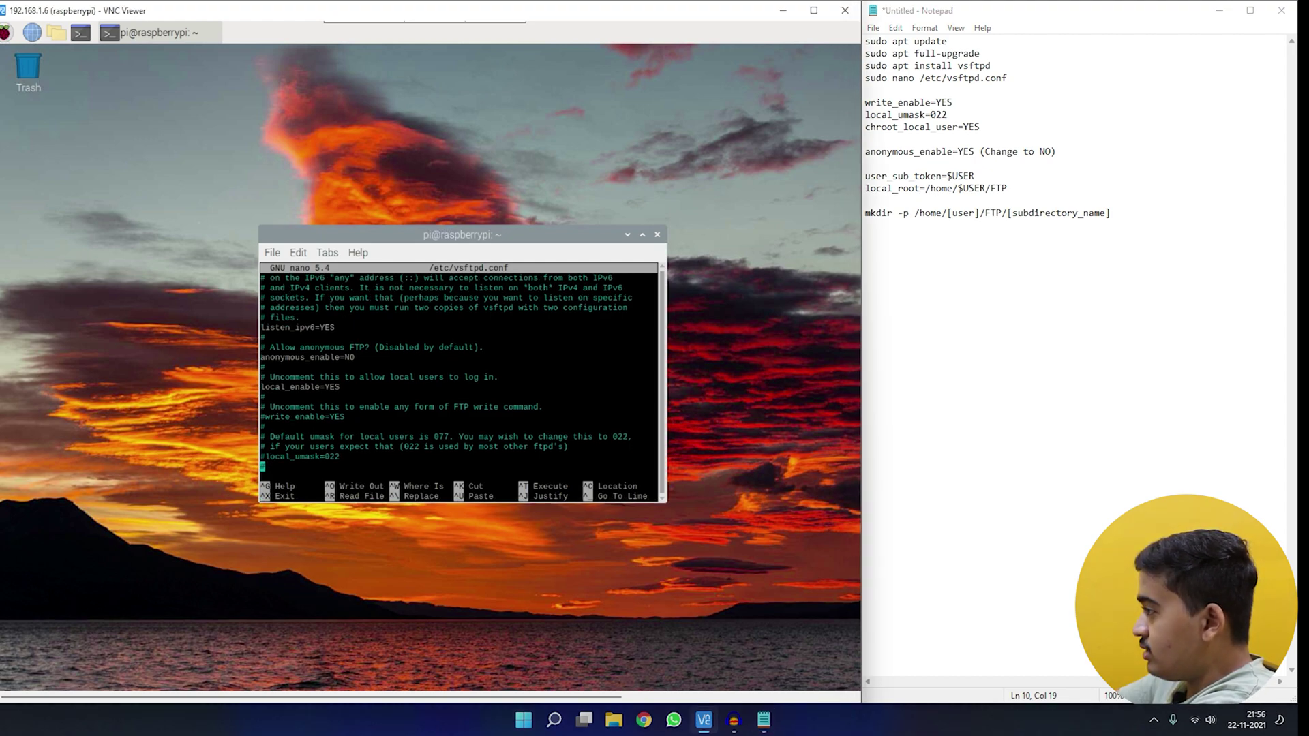
key(Up)
key(Up)
key(Up)
key(Up)
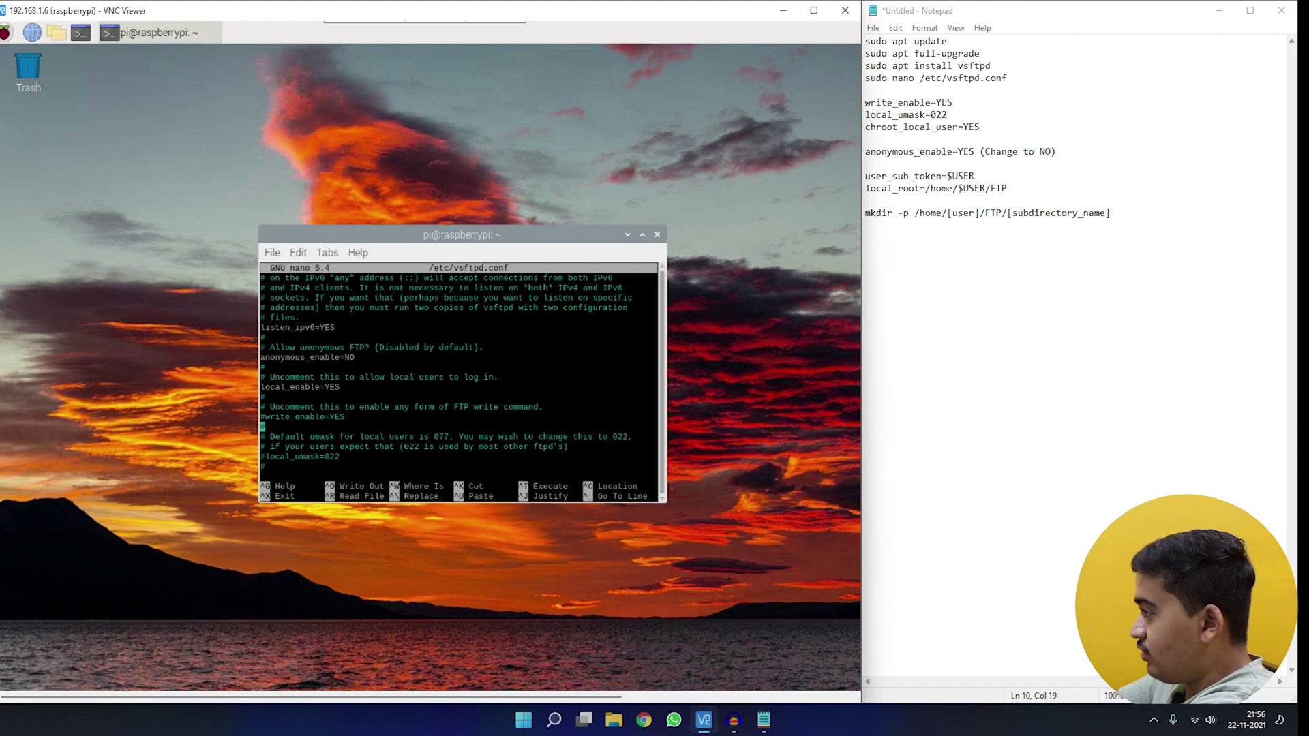
key(Up)
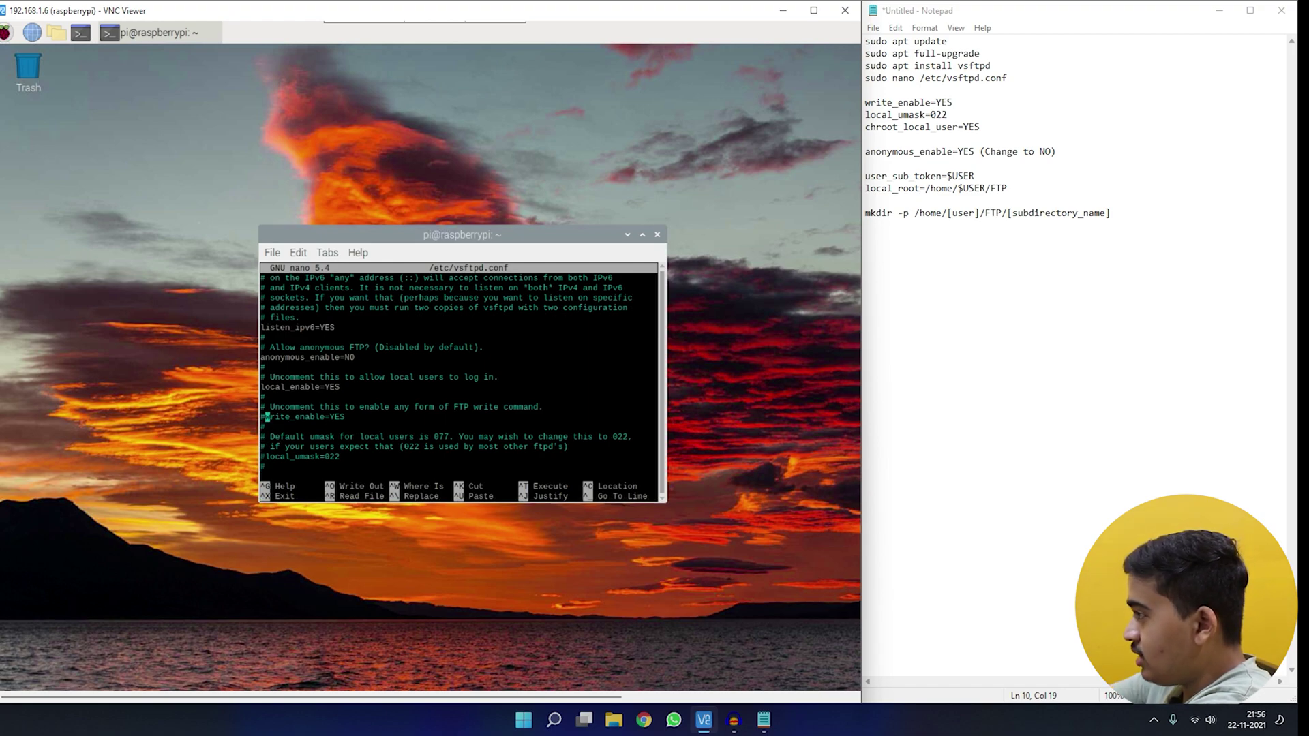
key(Delete)
key(Down)
key(Down)
key(Down)
key(Down)
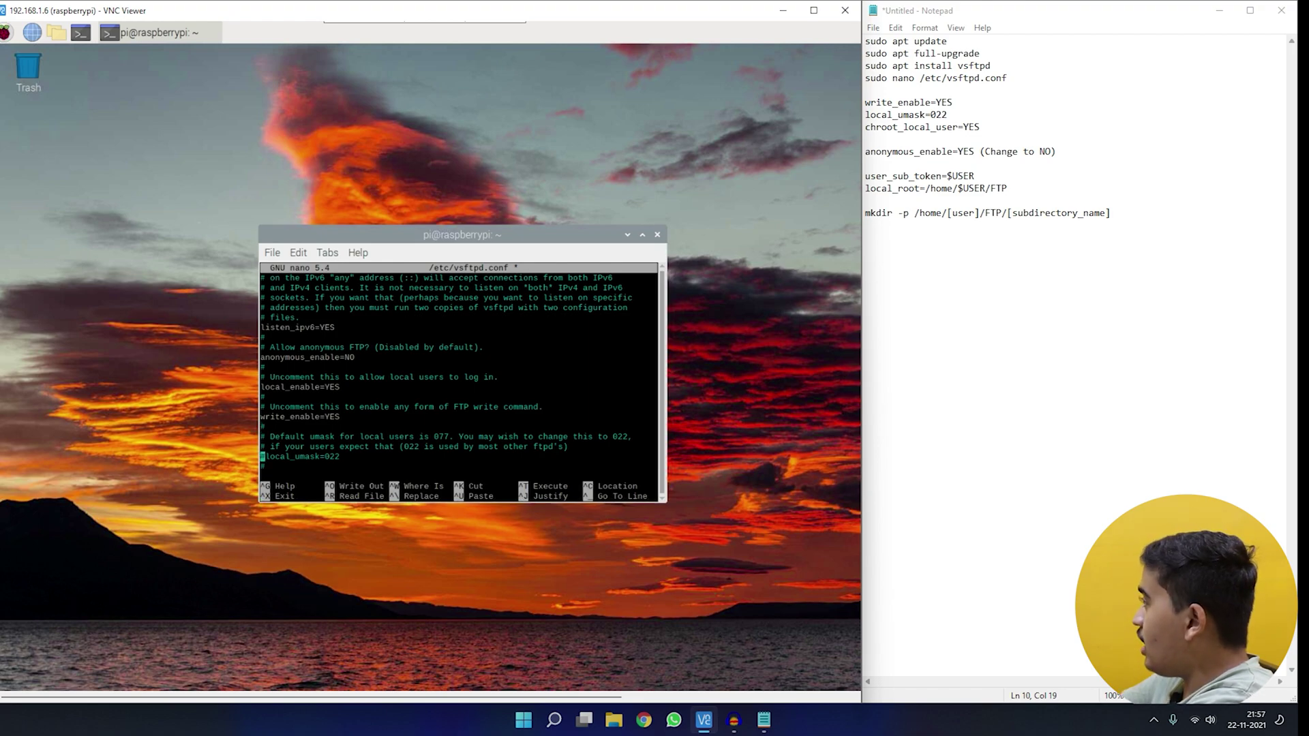
key(Right)
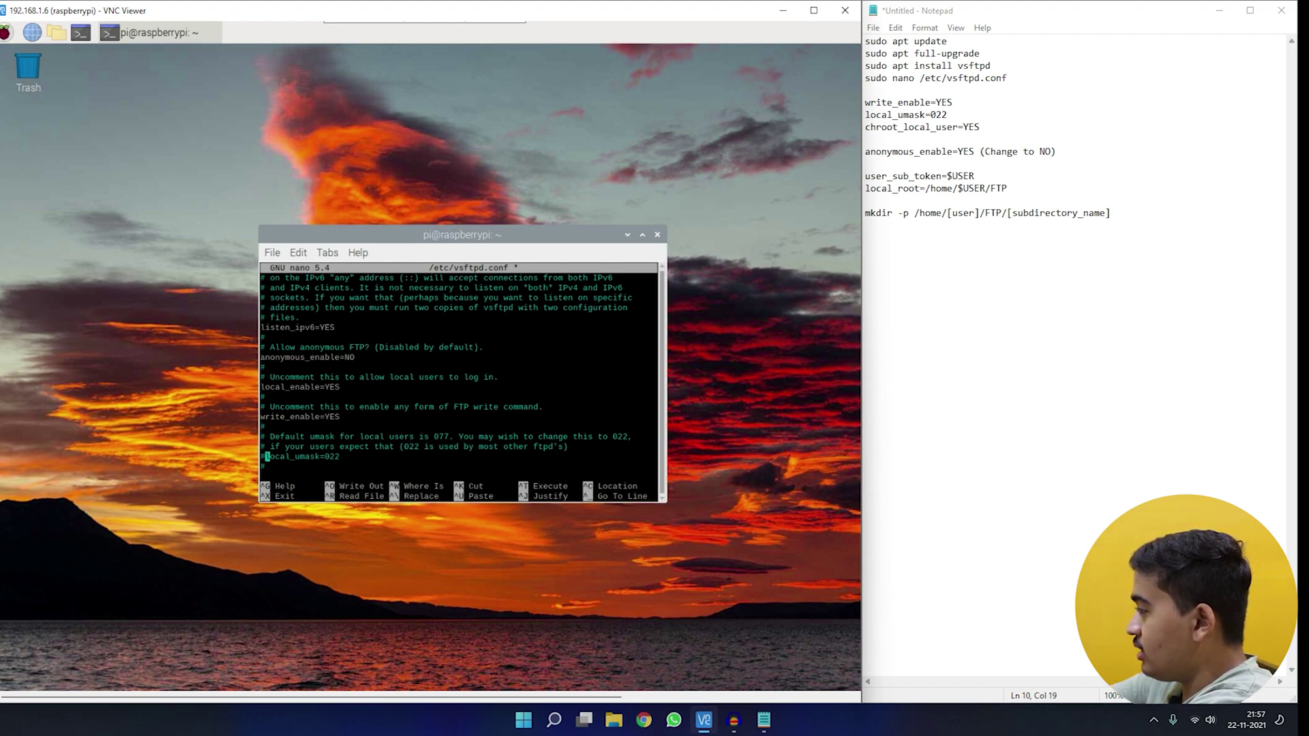
key(BackSpace)
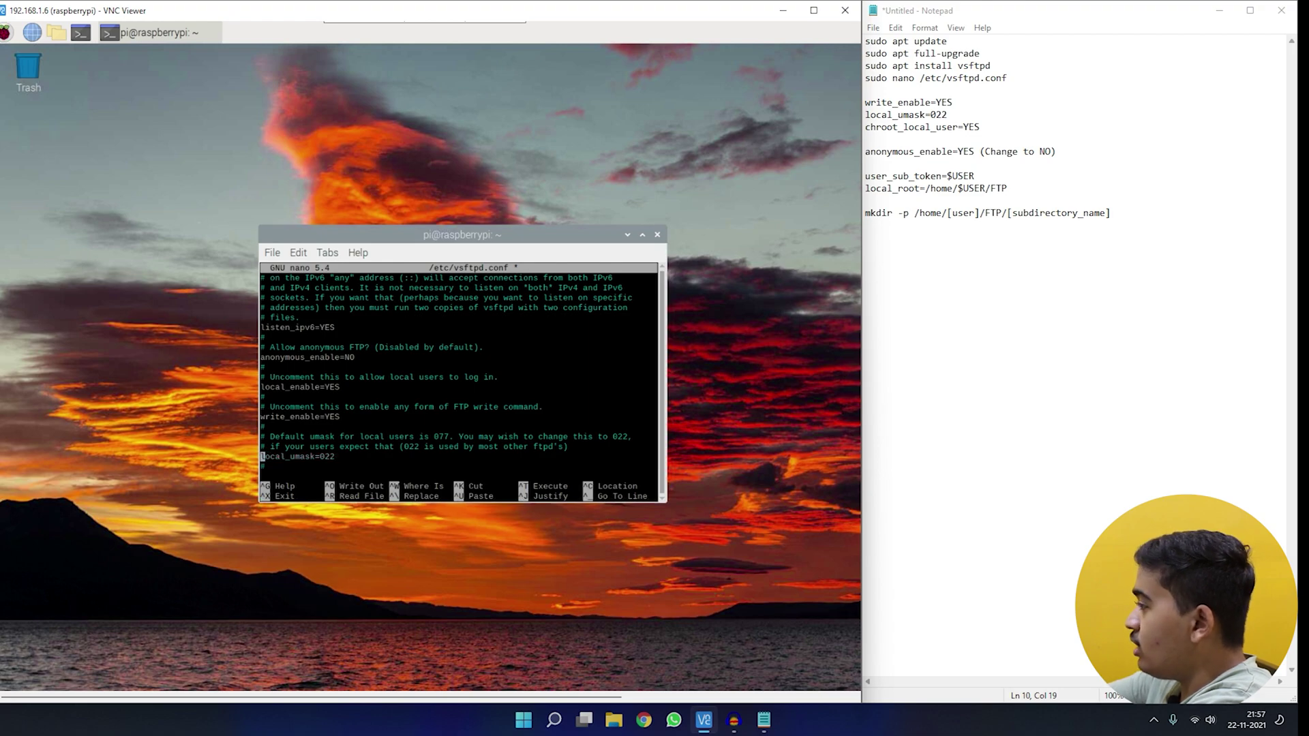
Step: Move further down past anon_upload_enable and bring up nano's search prompt
key(Down)
key(Down)
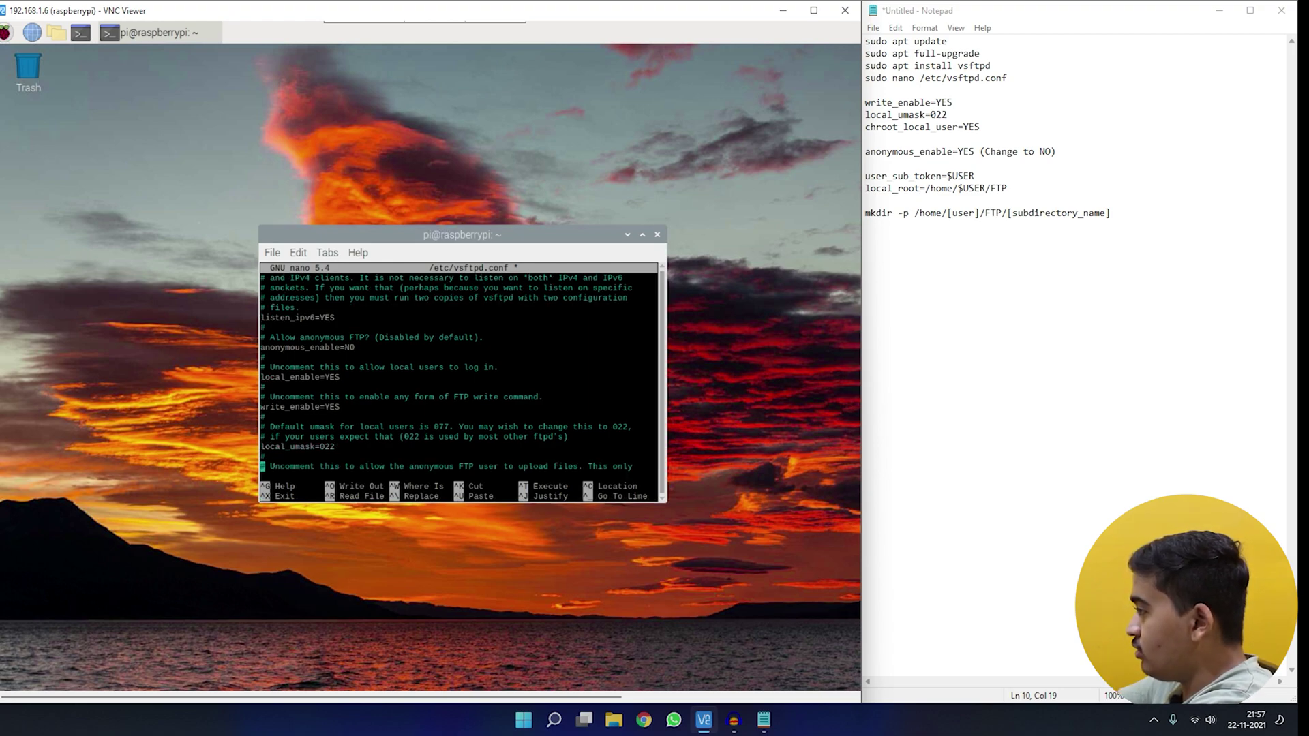
key(Down)
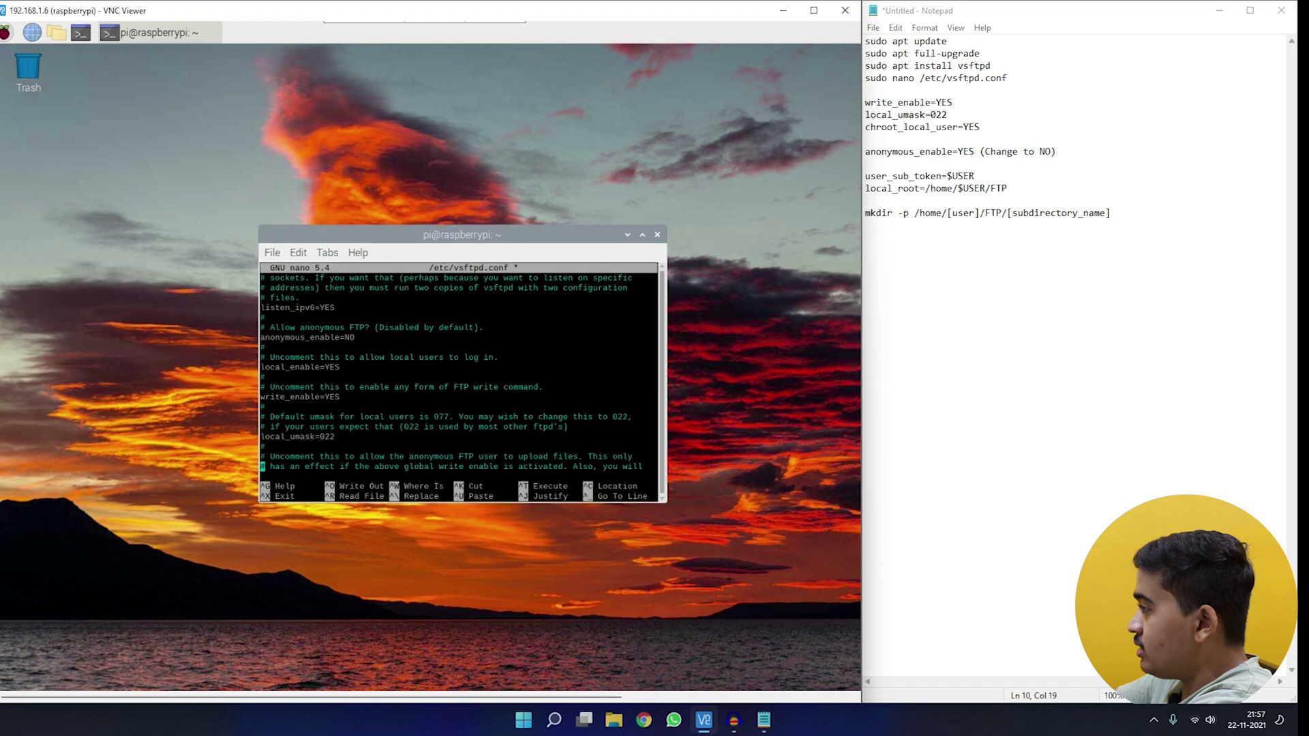
key(Down)
key(Down)
key(Down)
key(Down)
key(Down)
key(Down)
key(Down)
key(Down)
key(Down)
key(Down)
key(Down)
key(Down)
key(Down)
key(Down)
key(Down)
key(Down)
key(Down)
key(Down)
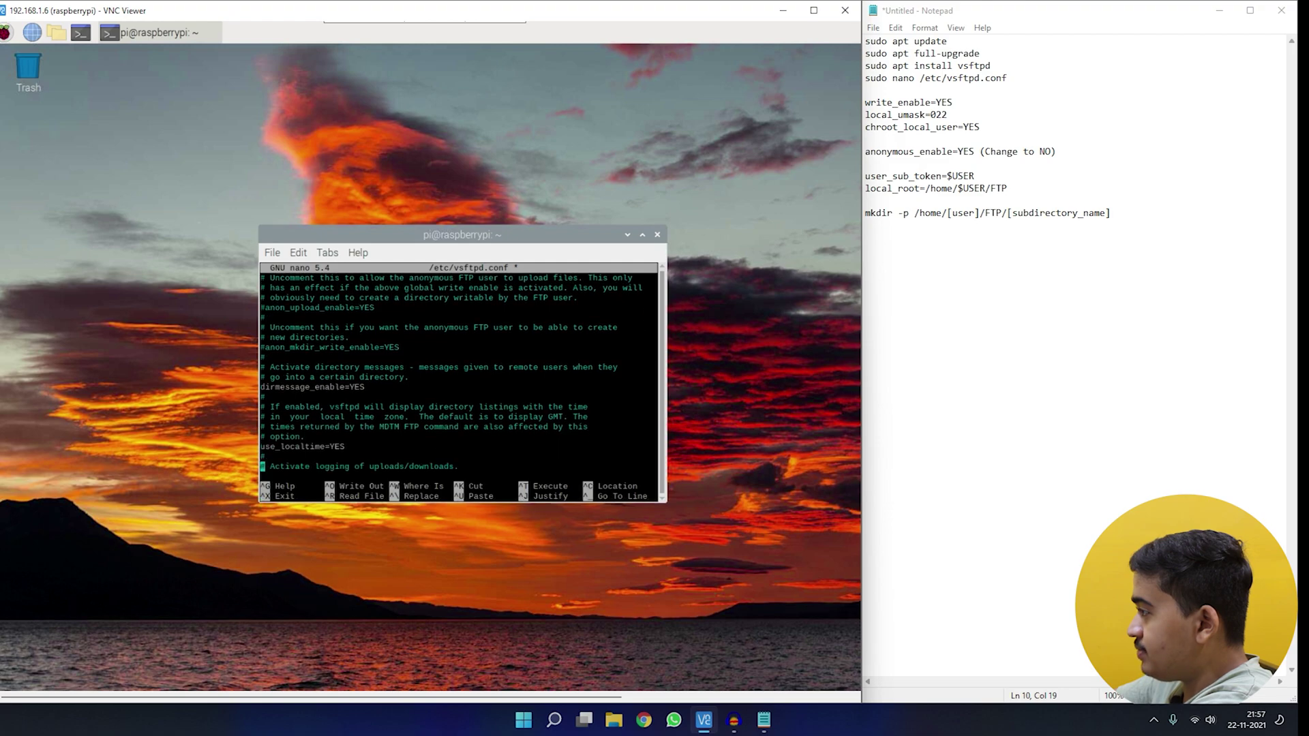
key(Down)
key(Down)
key(Down)
key(Down)
key(Down)
key(Down)
key(Down)
key(Down)
key(Down)
key(Down)
key(Down)
key(Down)
key(Down)
key(Down)
key(Down)
key(Down)
key(Down)
key(Down)
key(Down)
key(Down)
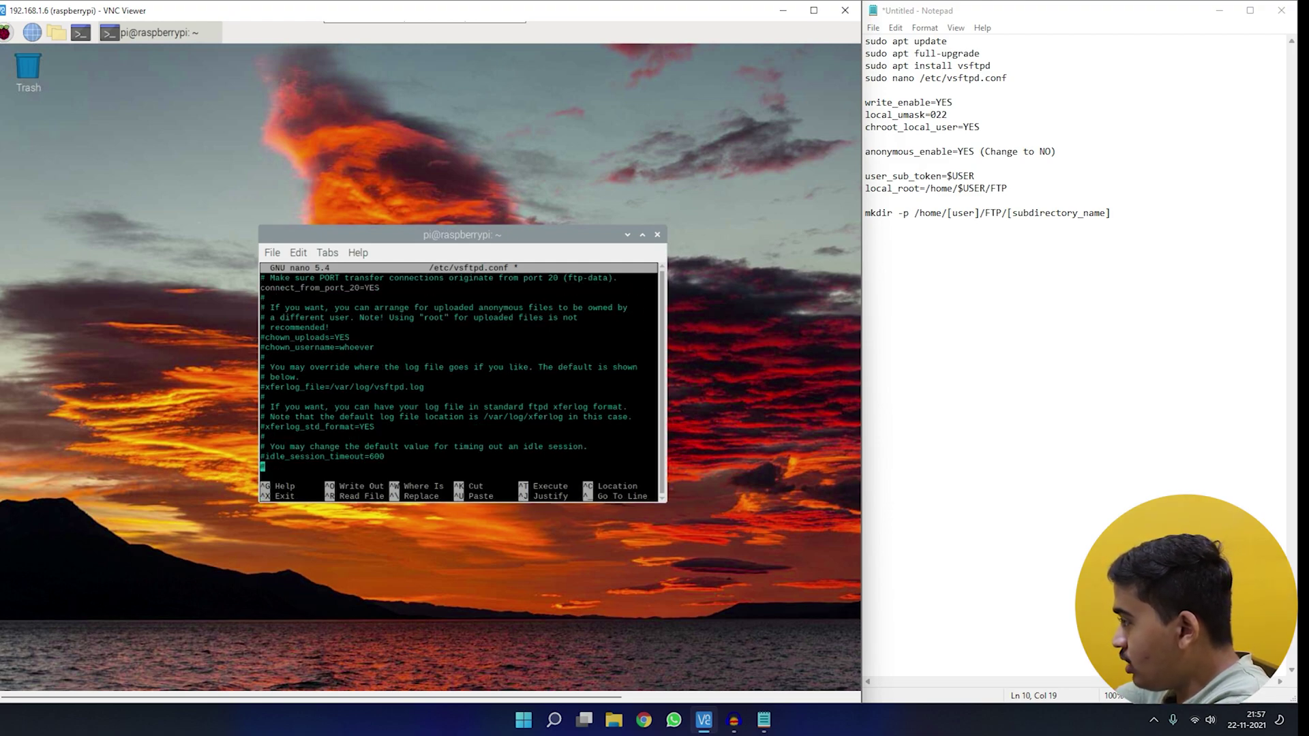
key(ctrl+w)
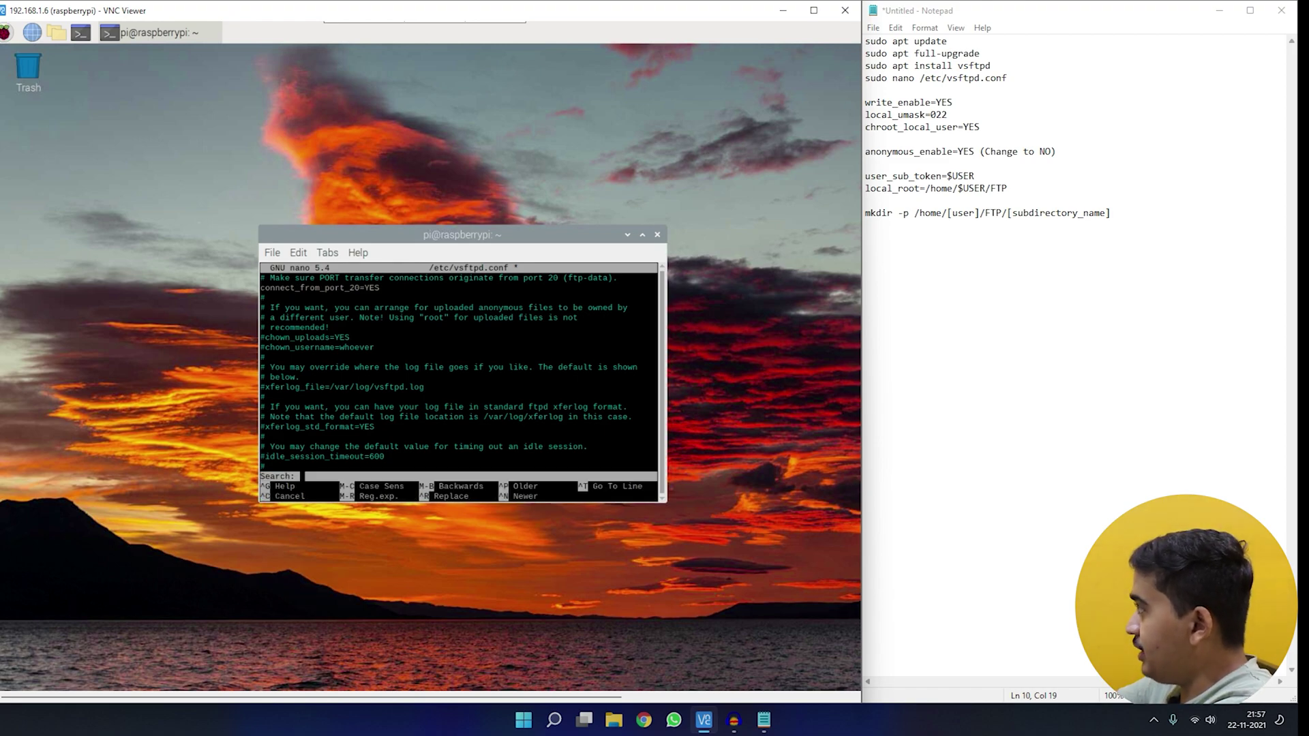
Step: Find chroot, uncomment chroot_local_user=YES, and add an empty line at the end of the file
text(chroot)
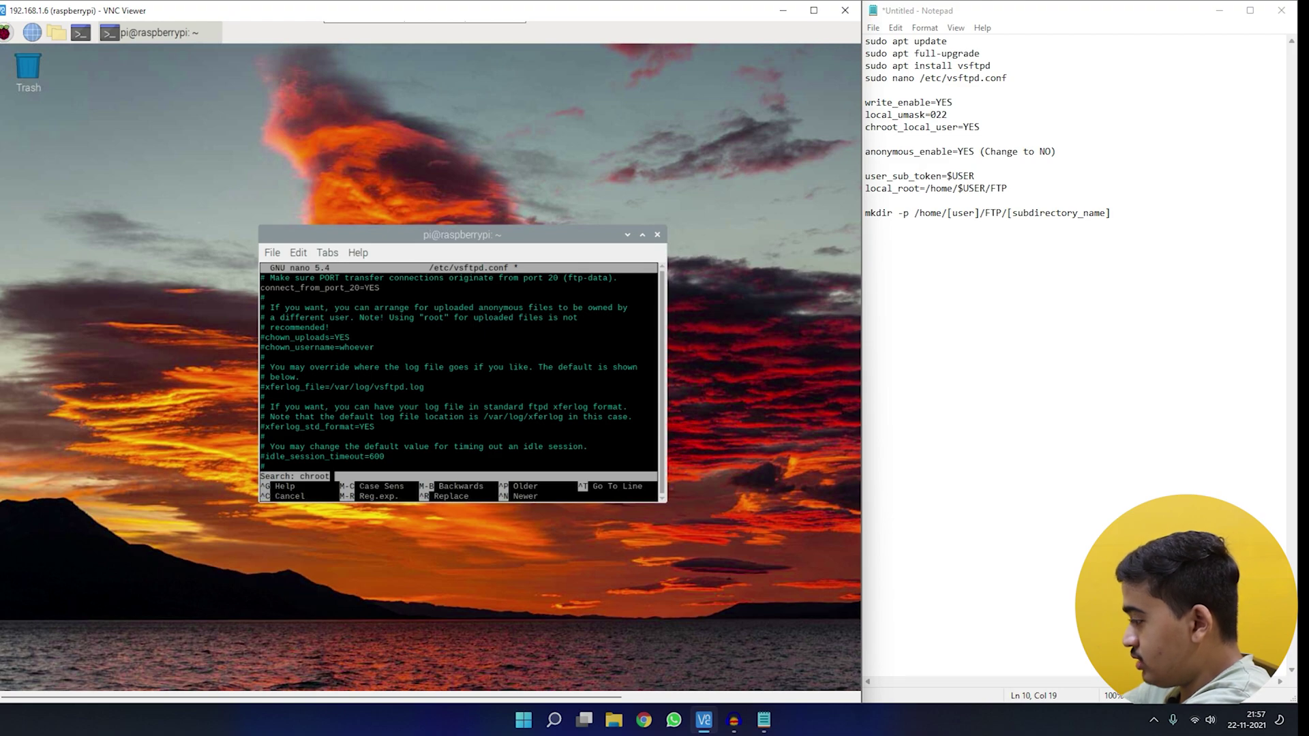
key(Return)
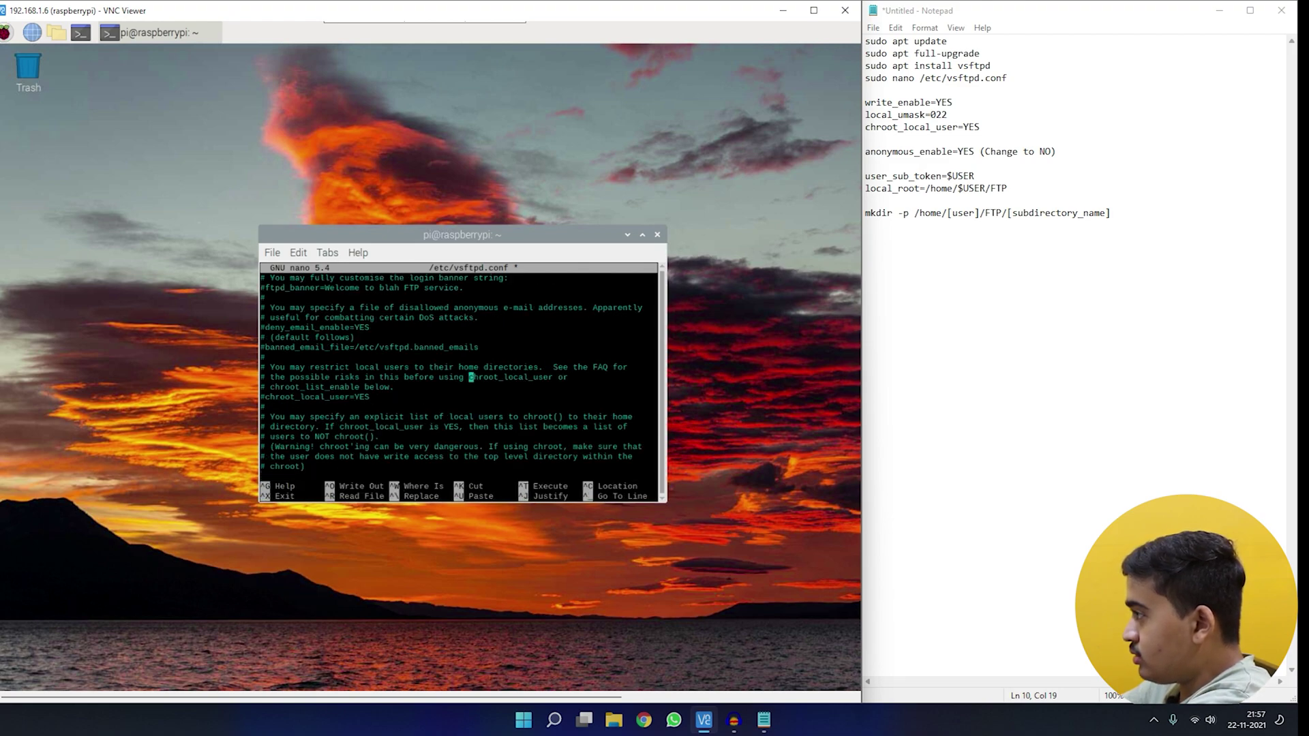
key(Down)
key(Down)
key(Left)
key(Left)
key(Left)
key(Left)
key(Left)
key(Left)
key(Left)
key(Left)
key(Left)
key(Left)
key(Left)
key(Left)
key(Left)
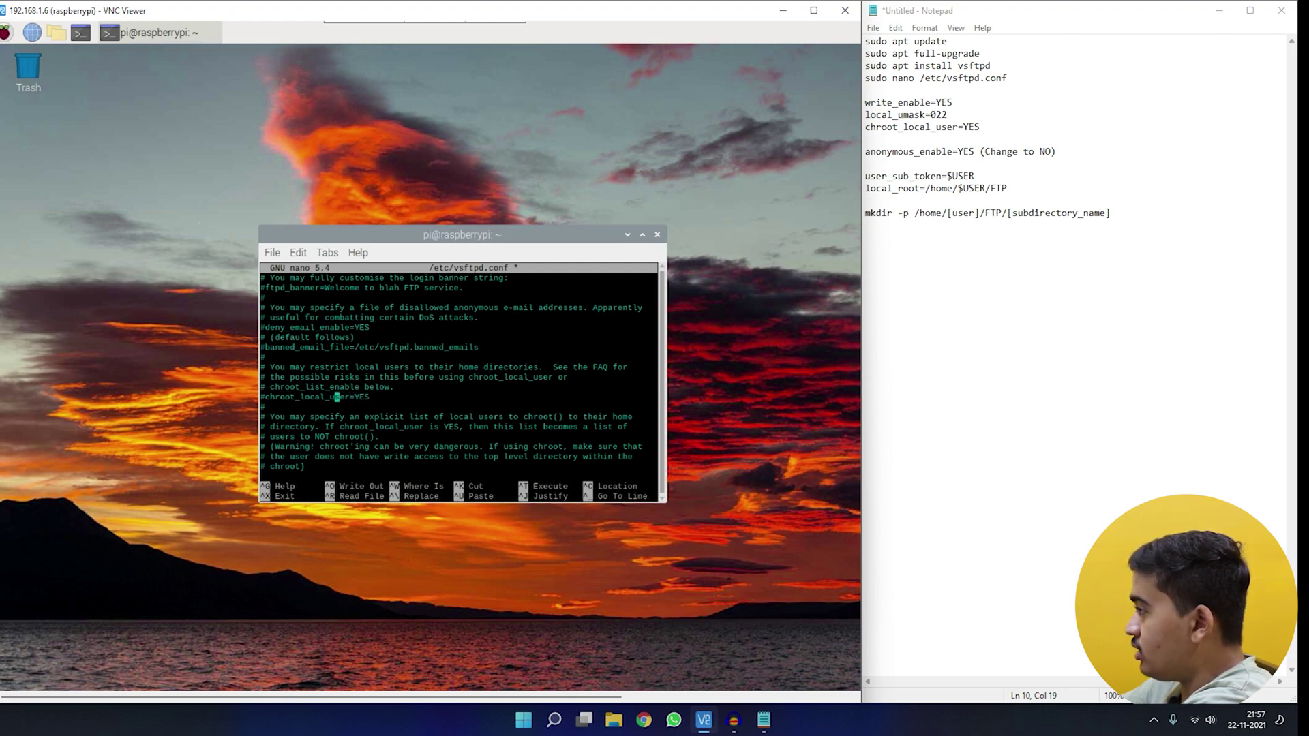
key(Left)
key(Left)
key(Left)
key(Left)
key(Left)
key(Left)
key(Left)
key(Left)
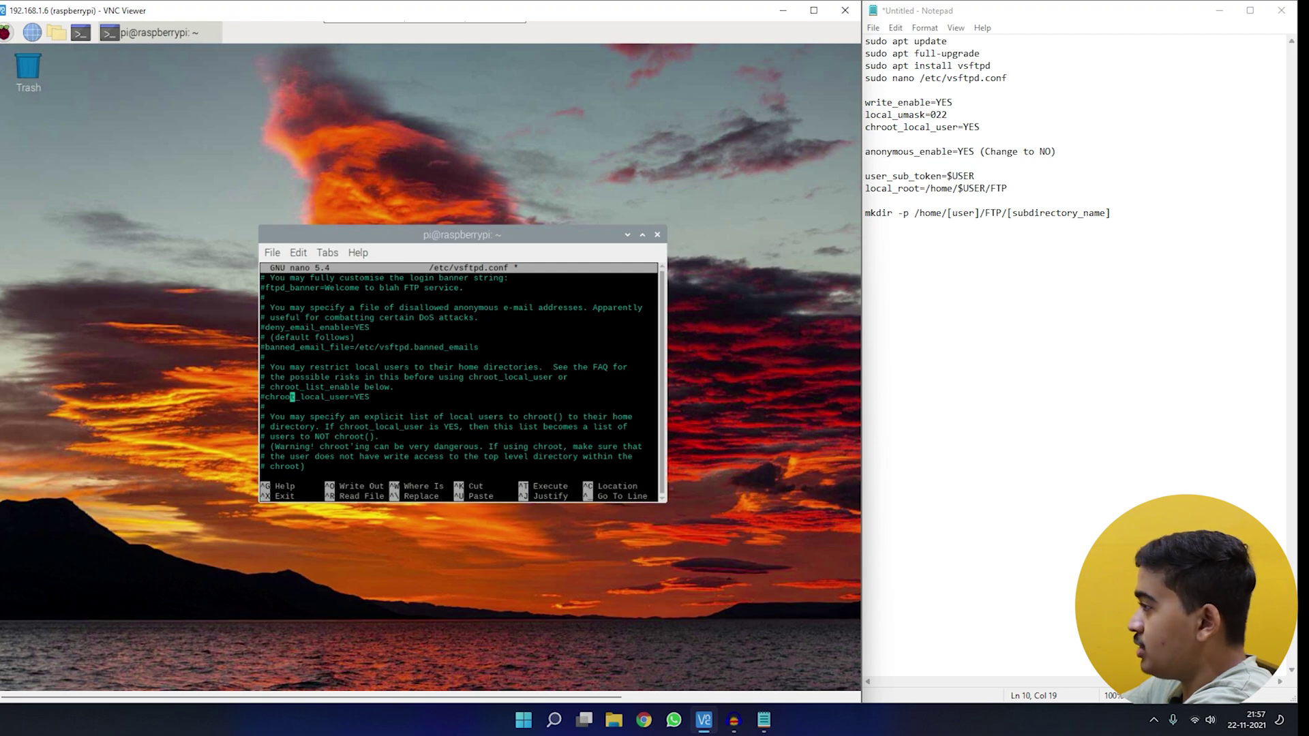
key(BackSpace)
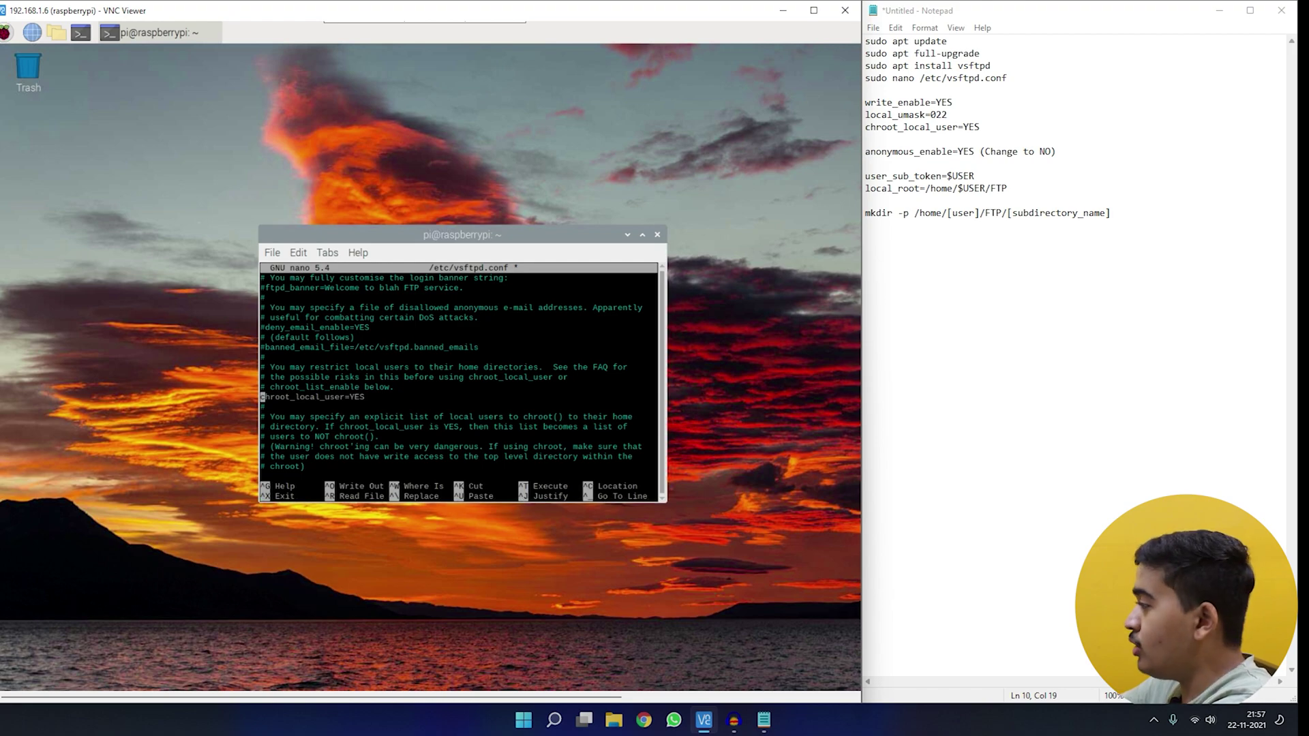
key(Down)
key(Down)
key(Down)
key(Down)
key(Down)
key(Down)
key(Down)
key(Down)
key(Down)
key(Down)
key(Down)
key(Down)
key(Down)
key(Down)
key(Down)
key(Down)
key(Down)
key(Down)
key(Down)
key(Down)
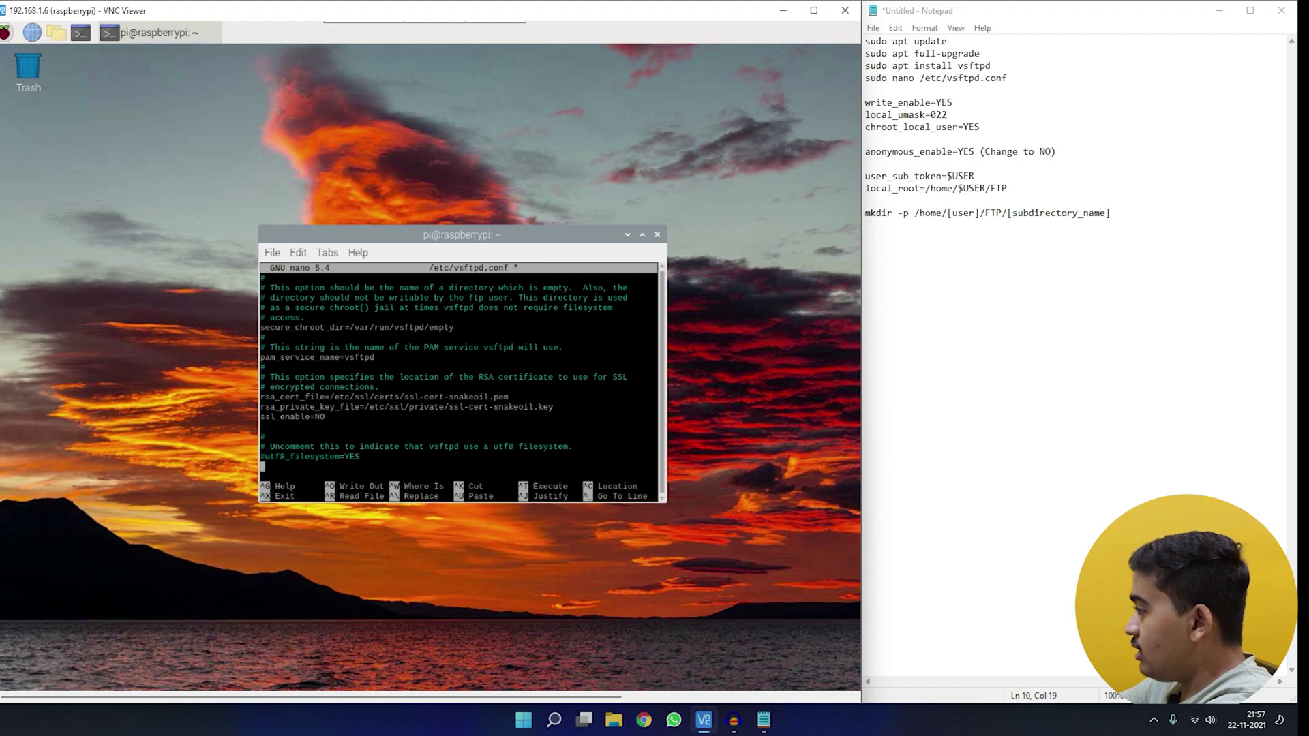
key(Return)
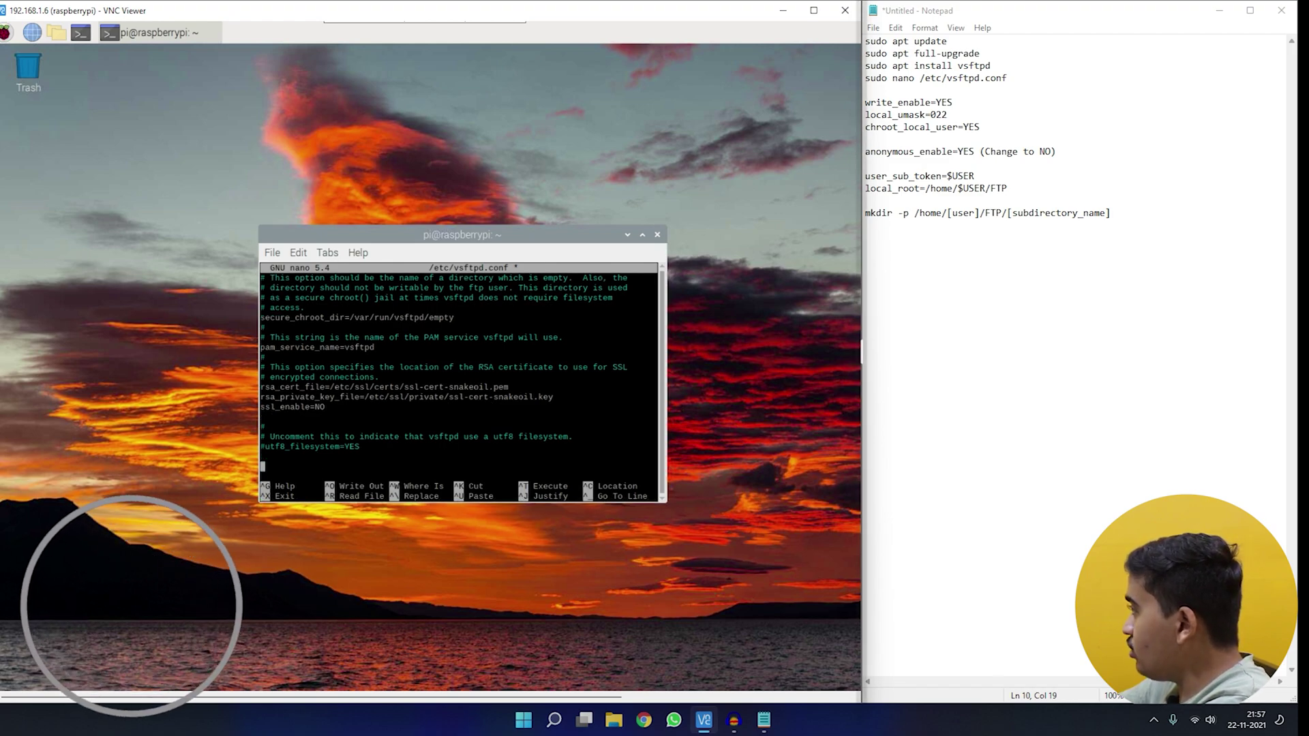
Step: Copy user_sub_token=$USER and local_root=/home/$USER/FTP from the notes to the end of vsftpd.conf
drag(865, 176, 1006, 189)
key(super+c)
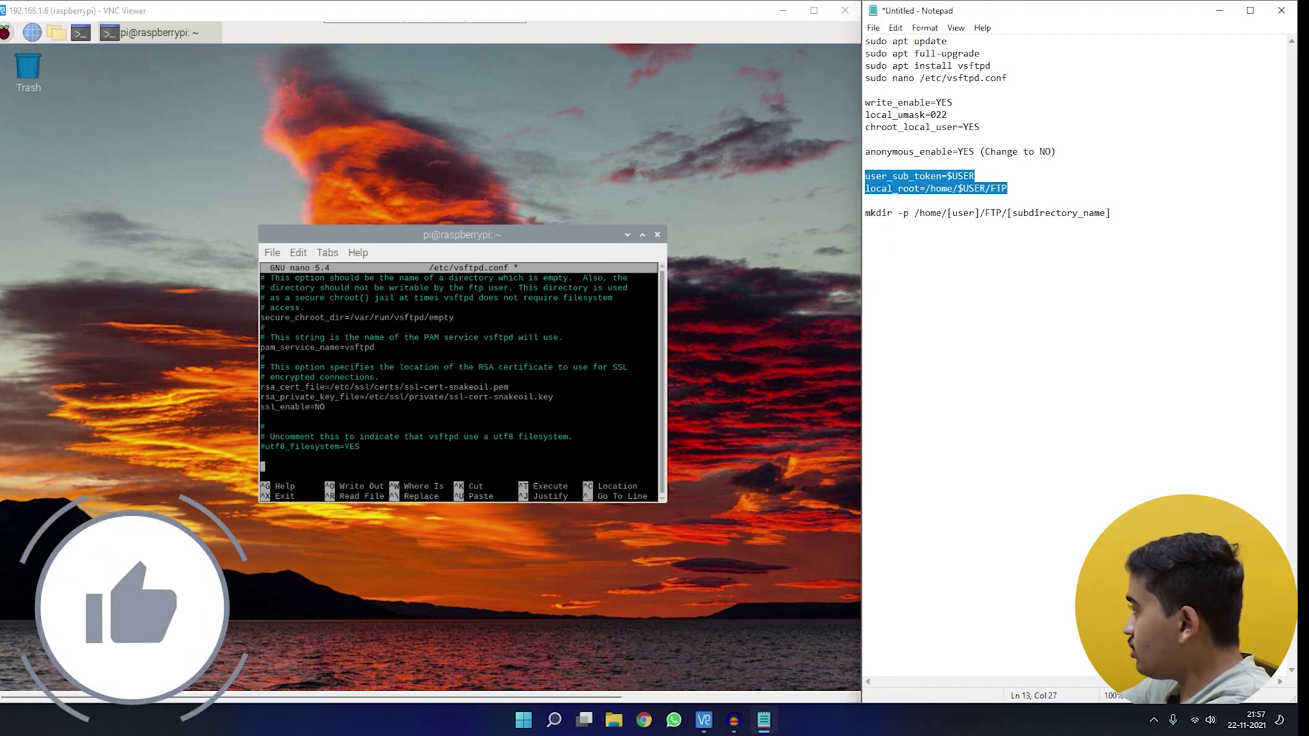
right_click(989, 192)
click(1020, 233)
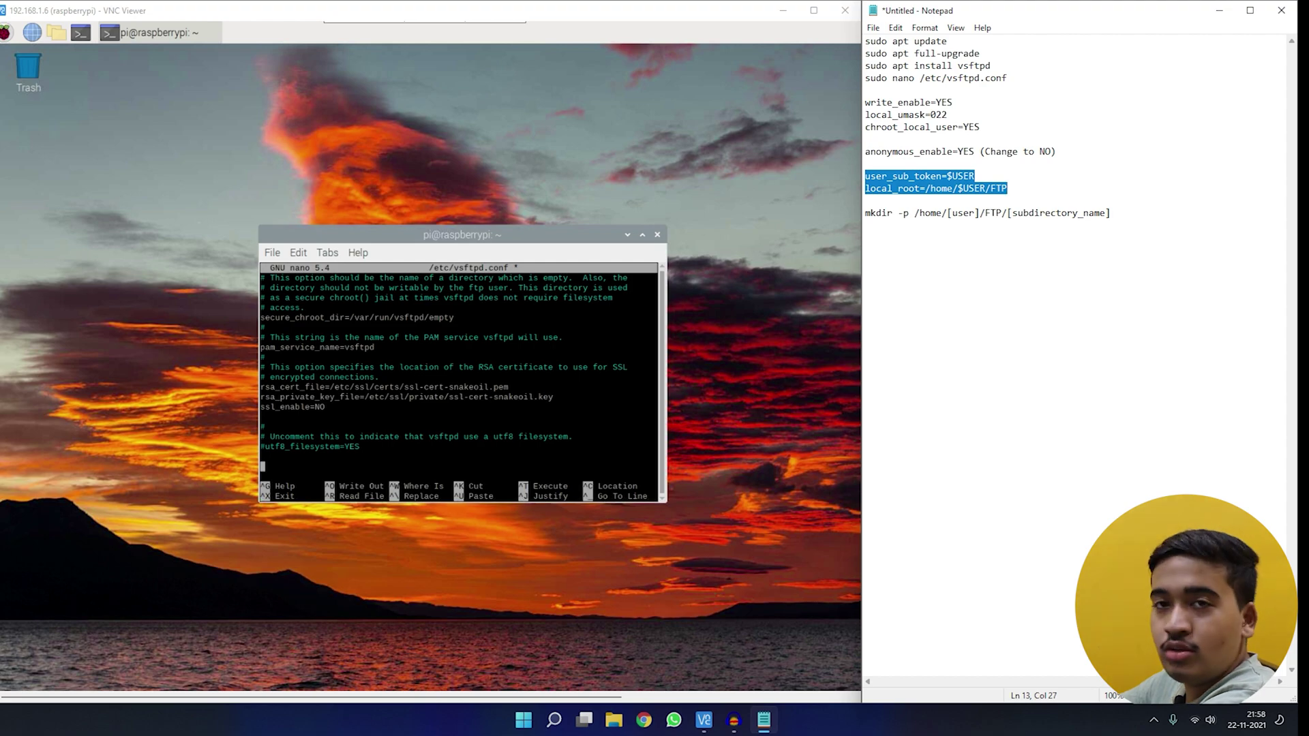
right_click(274, 239)
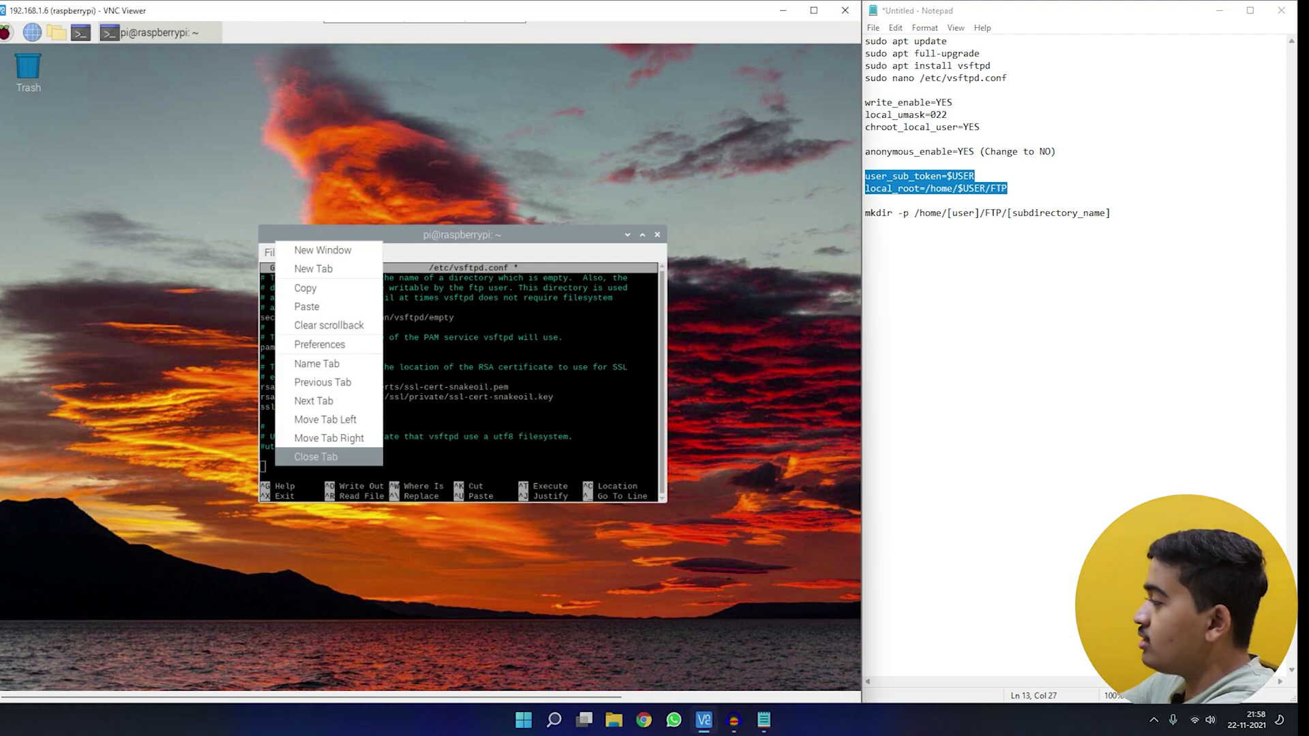
click(300, 306)
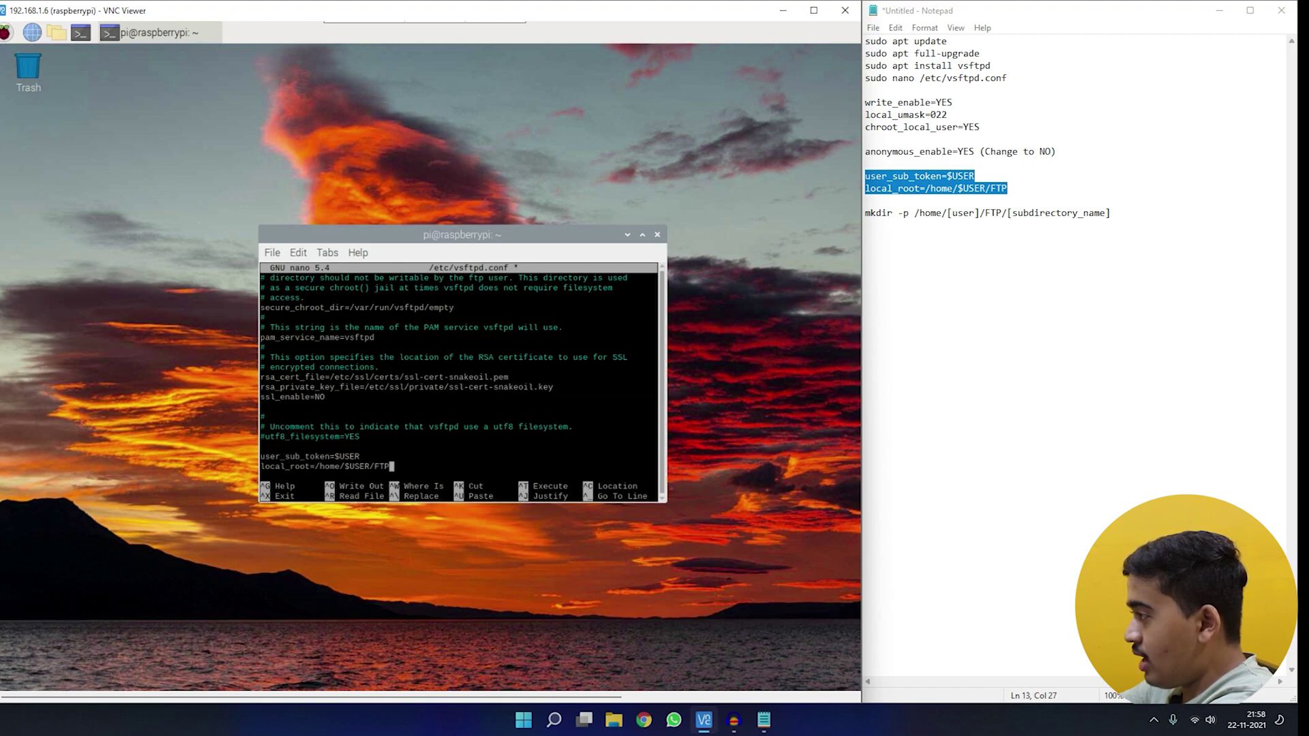
Step: Save vsftpd.conf, exit nano, and clear the terminal
key(ctrl+x)
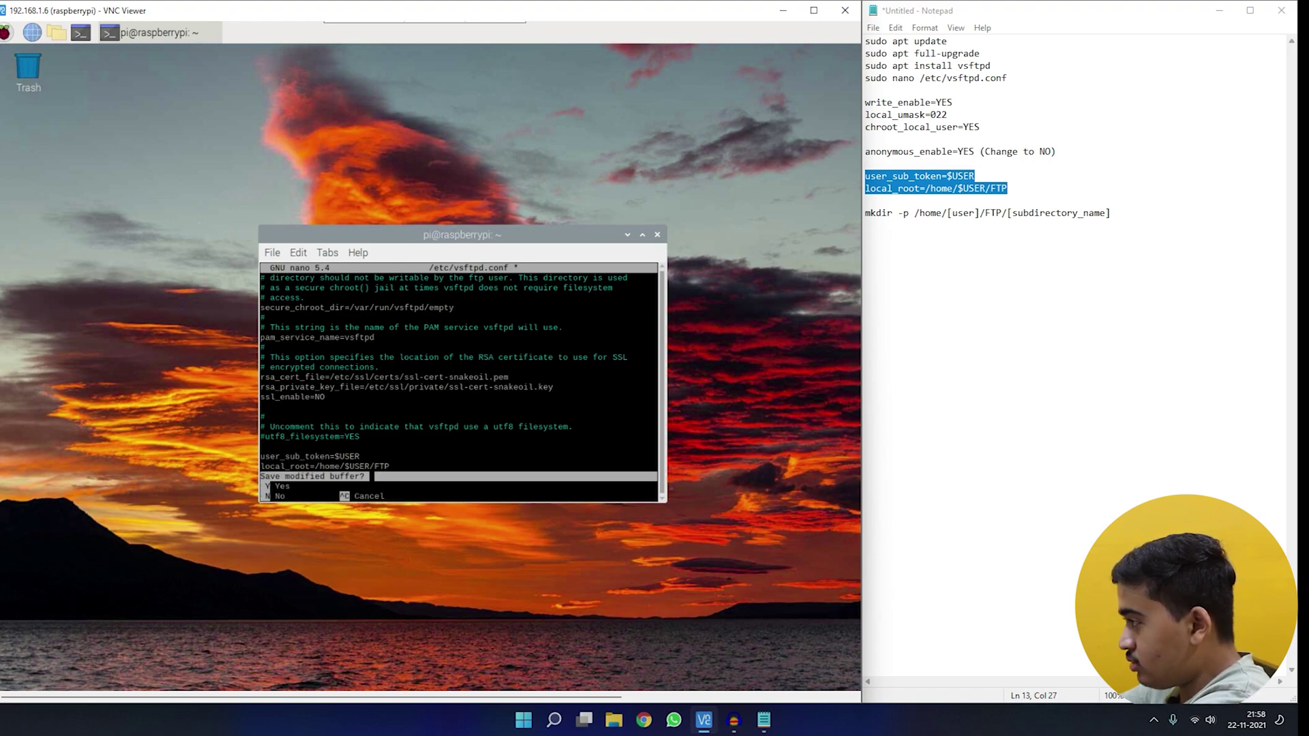
key(y)
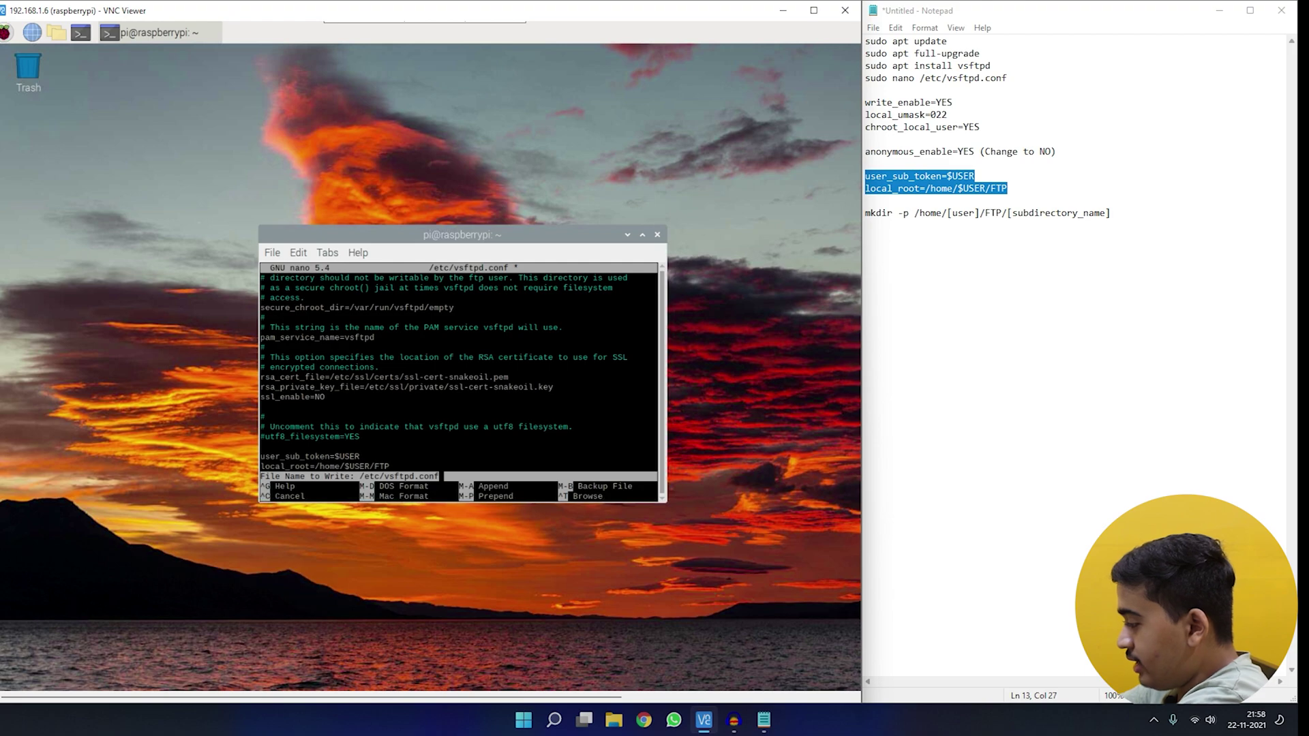
key(Return)
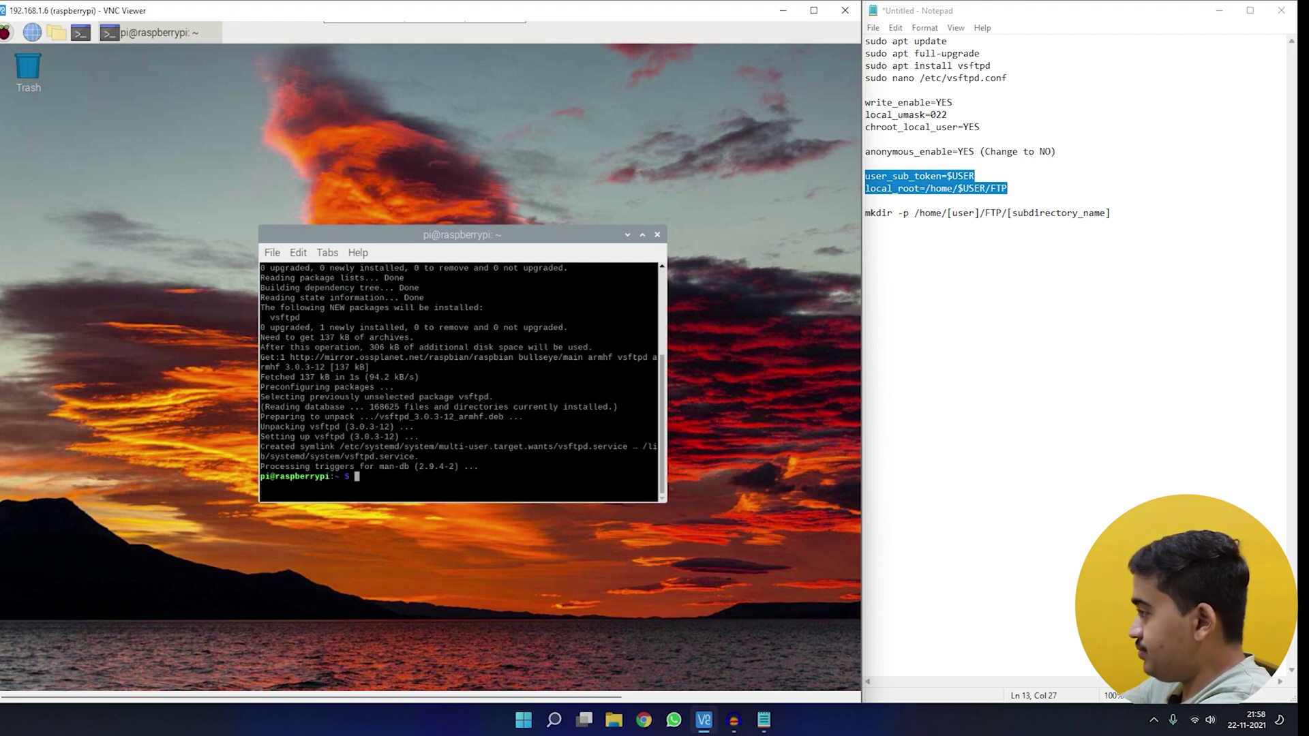
text(cle)
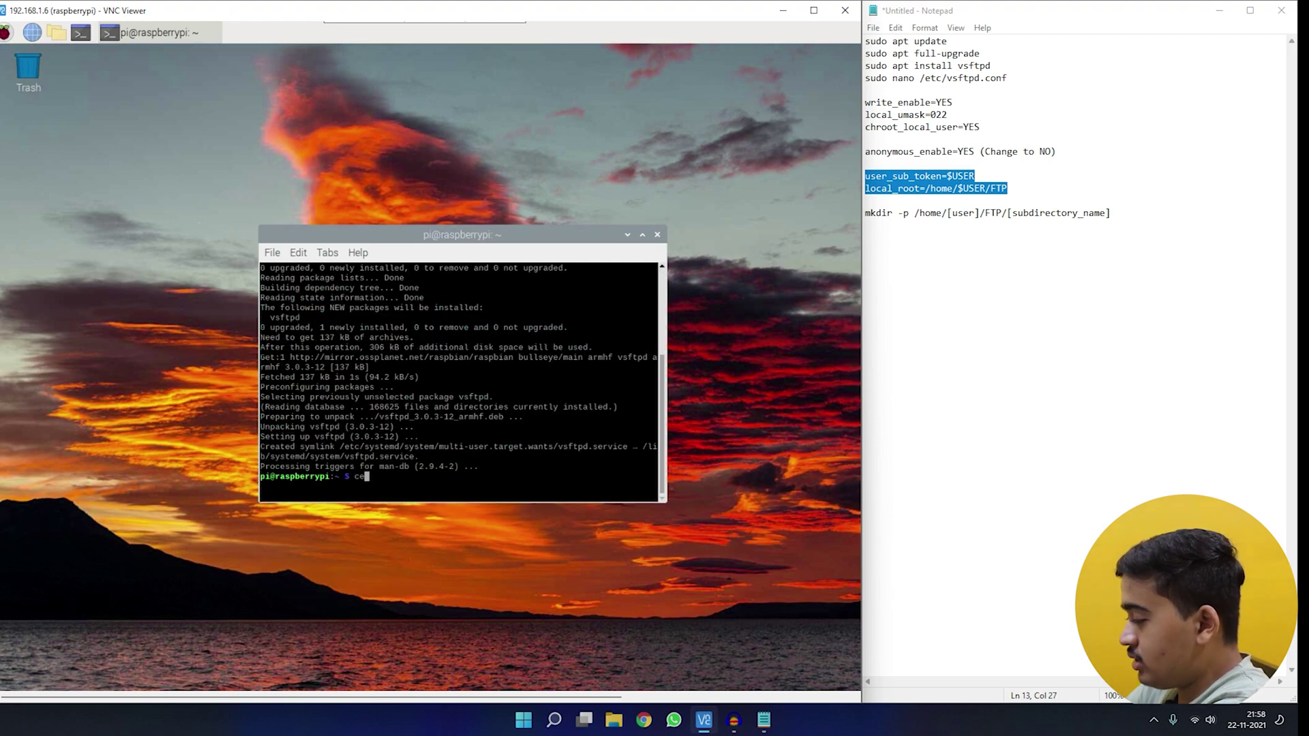
text(ar)
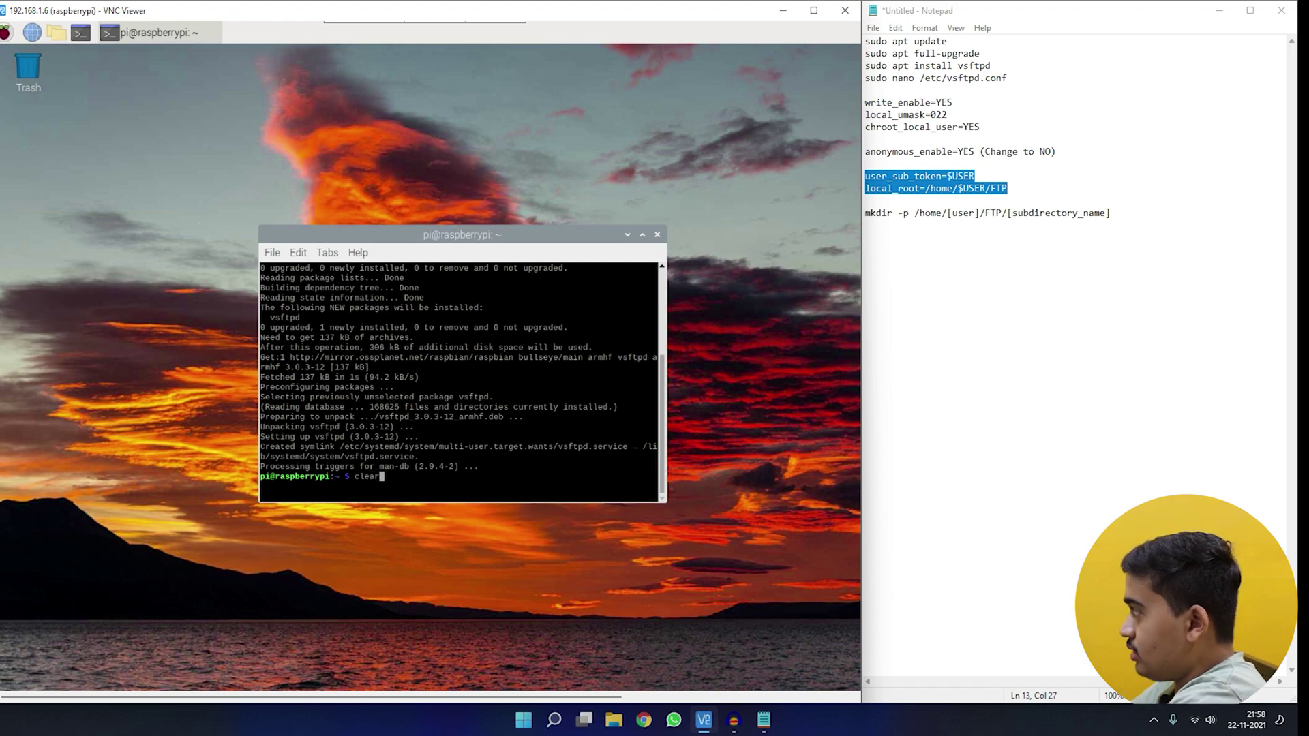
key(Return)
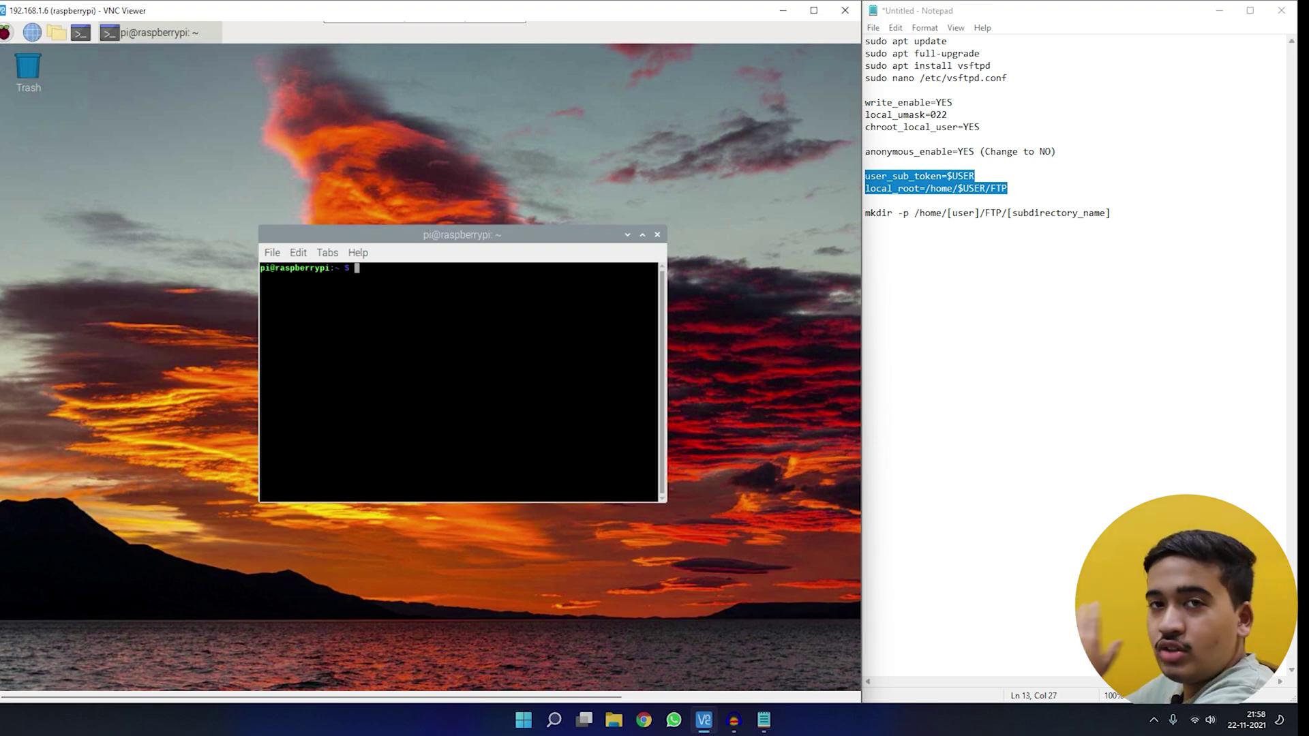
Step: Paste the mkdir command from the notes, edit it to /home/pi/FTP/Test, and create the folder
click(1083, 213)
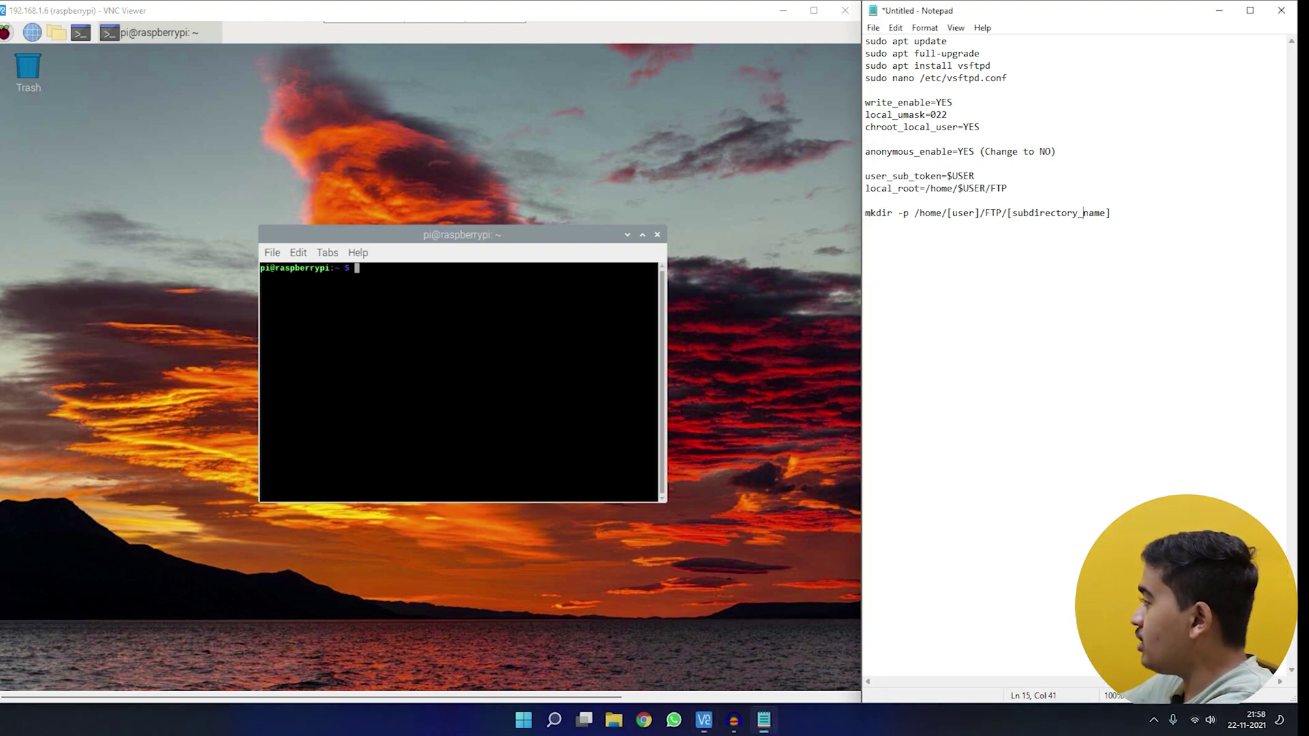
drag(1111, 213, 865, 213)
right_click(873, 216)
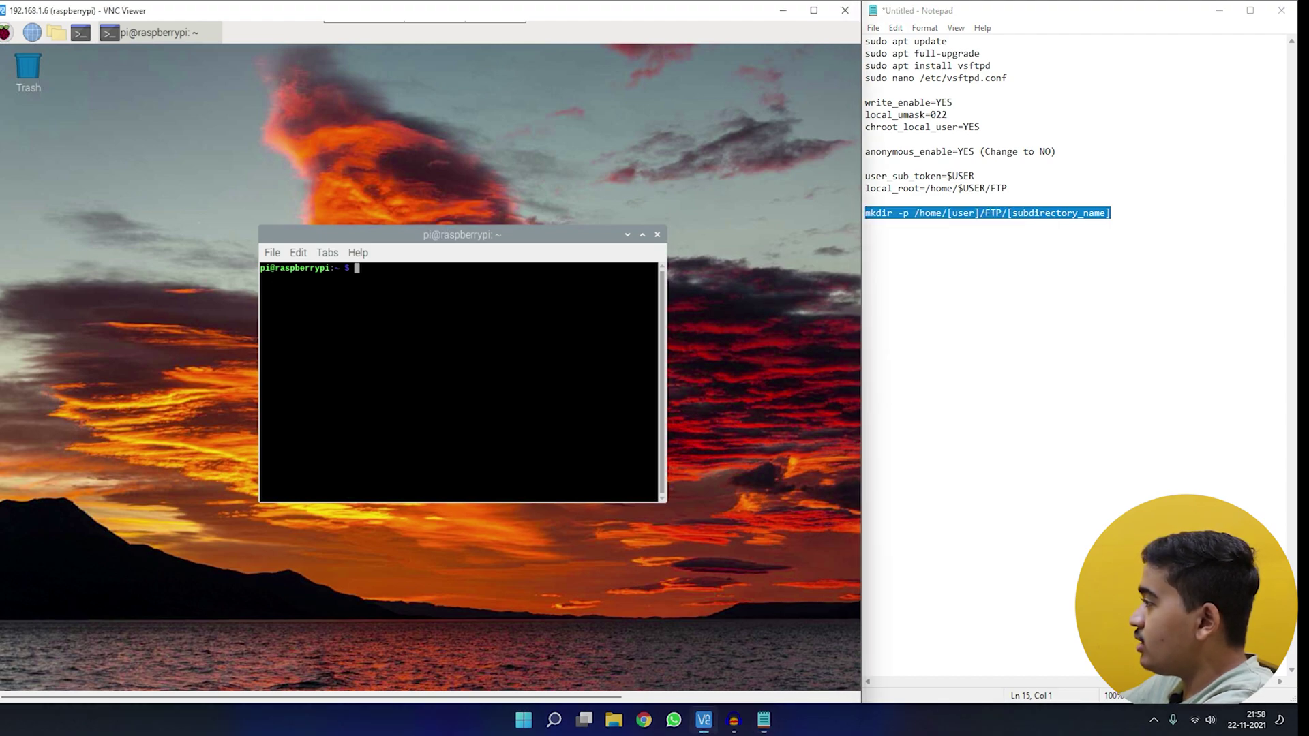
right_click(369, 287)
click(403, 352)
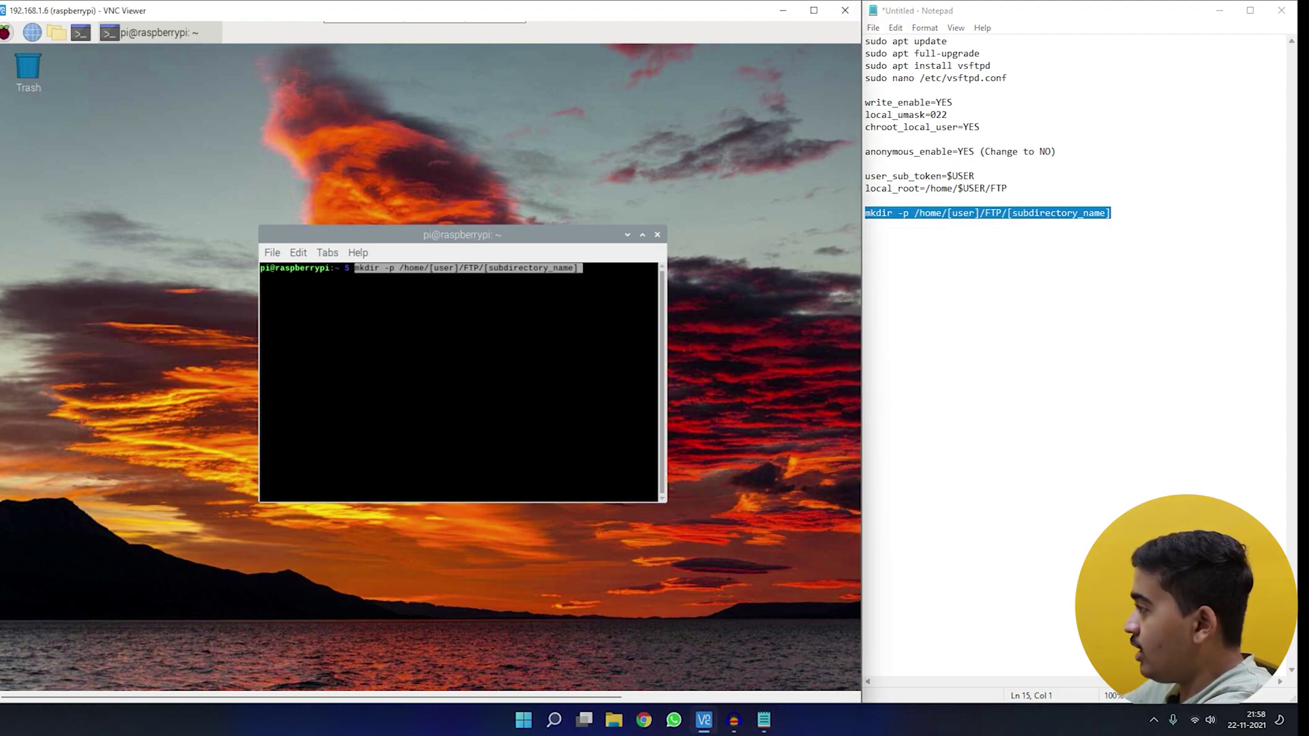
key(BackSpace)
key(BackSpace)
key(BackSpace)
key(BackSpace)
key(BackSpace)
key(BackSpace)
key(BackSpace)
key(BackSpace)
key(BackSpace)
key(BackSpace)
key(BackSpace)
key(BackSpace)
key(BackSpace)
key(BackSpace)
key(BackSpace)
key(BackSpace)
key(BackSpace)
key(BackSpace)
key(BackSpace)
text(Test)
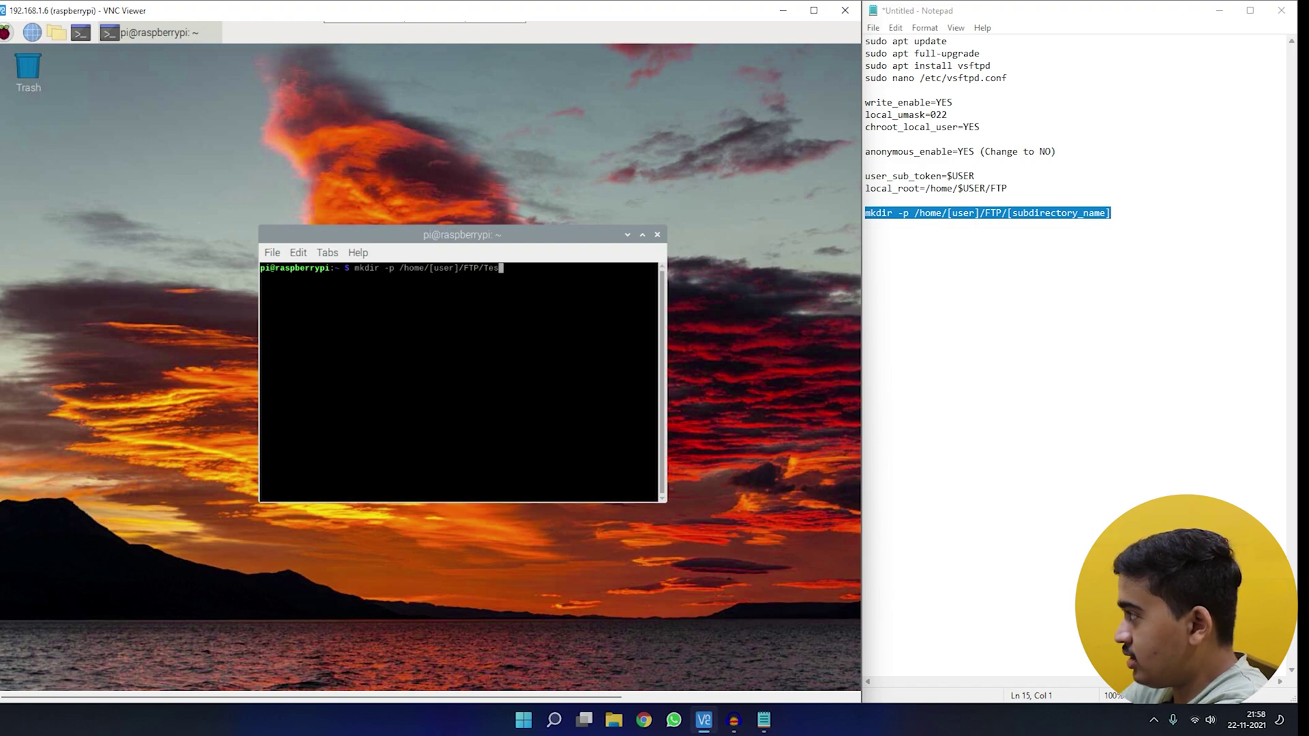
key(Left)
key(Left)
key(Left)
key(Left)
key(Left)
key(Left)
key(Left)
key(Left)
key(Left)
key(Left)
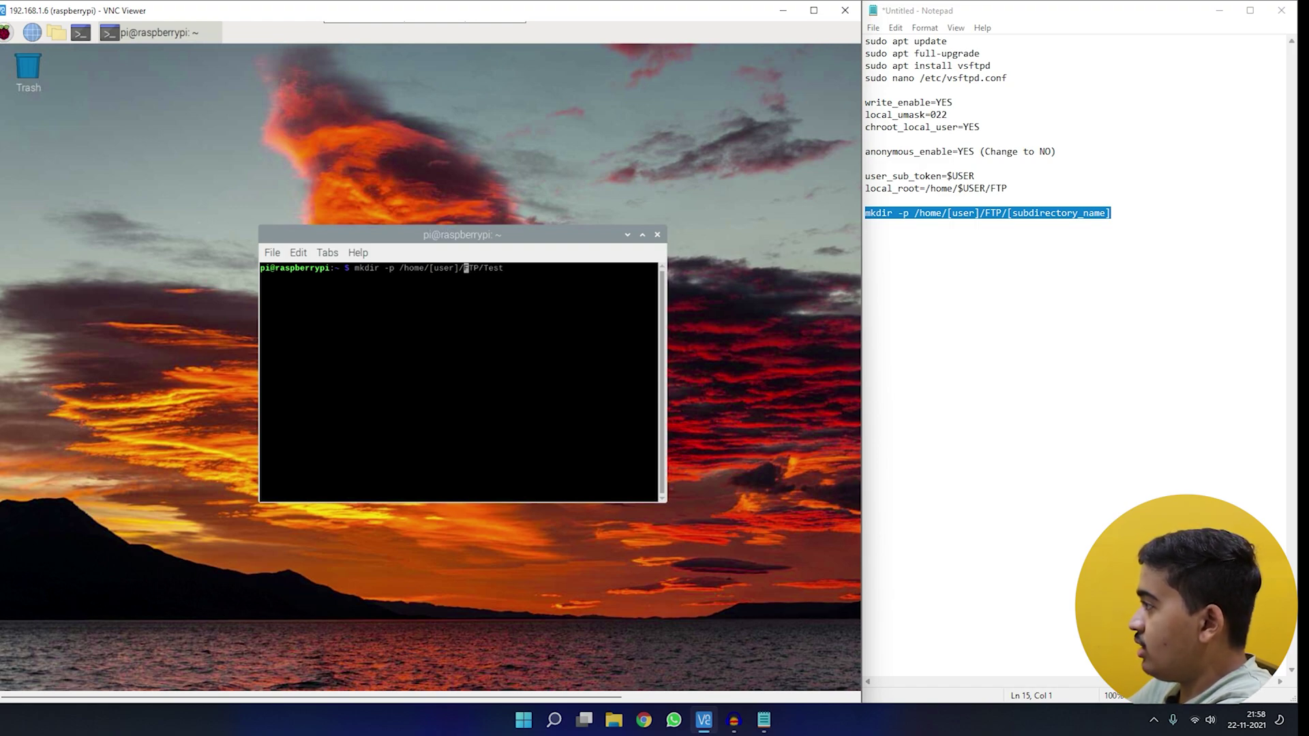
key(BackSpace)
key(BackSpace)
key(BackSpace)
key(BackSpace)
key(BackSpace)
key(Delete)
text(pi)
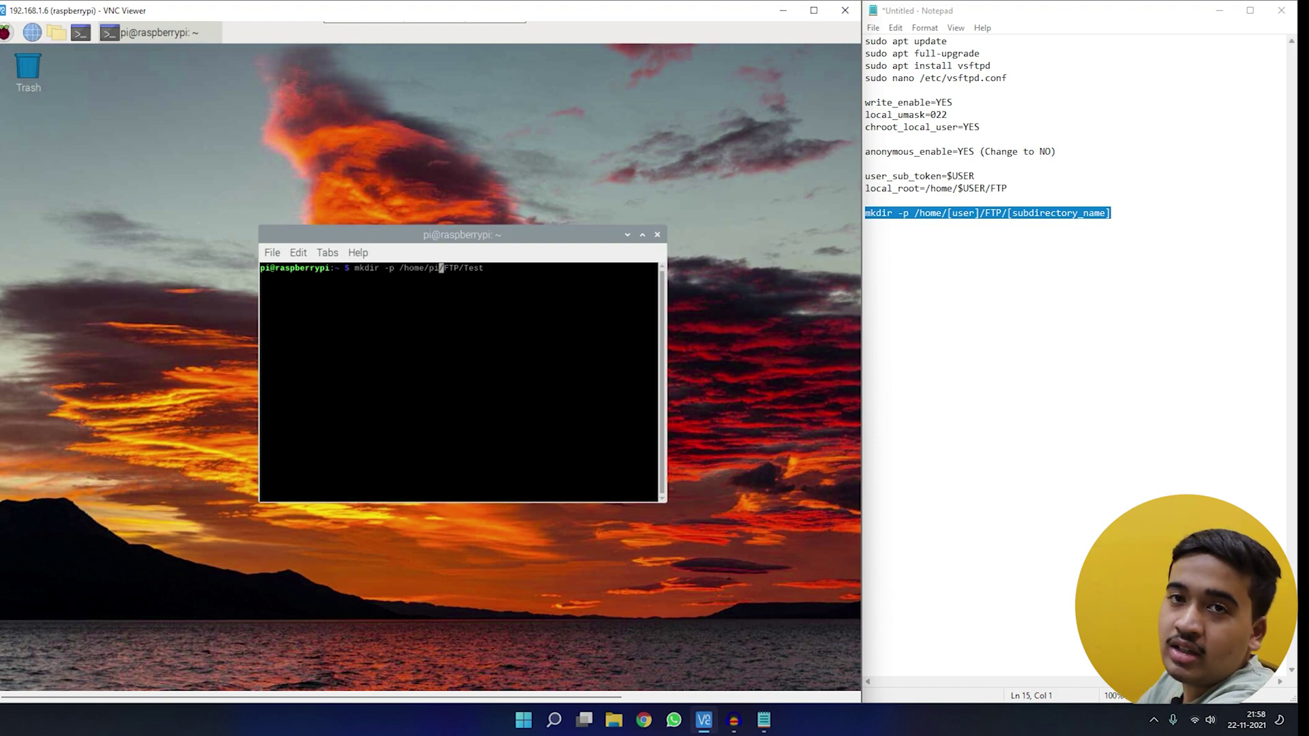
key(Return)
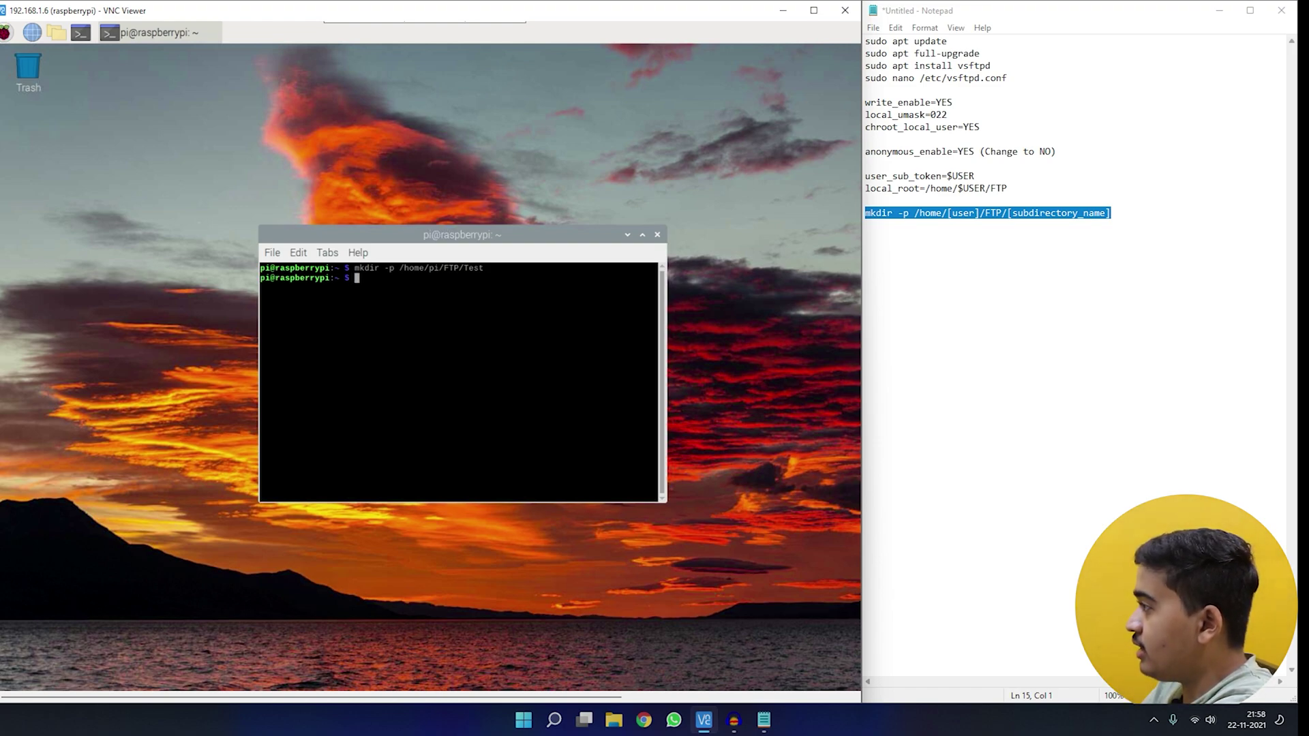
Step: Clear the terminal, reboot the Pi with sudo reboot, and close the disconnected viewer
text(clear)
key(Return)
text(sud)
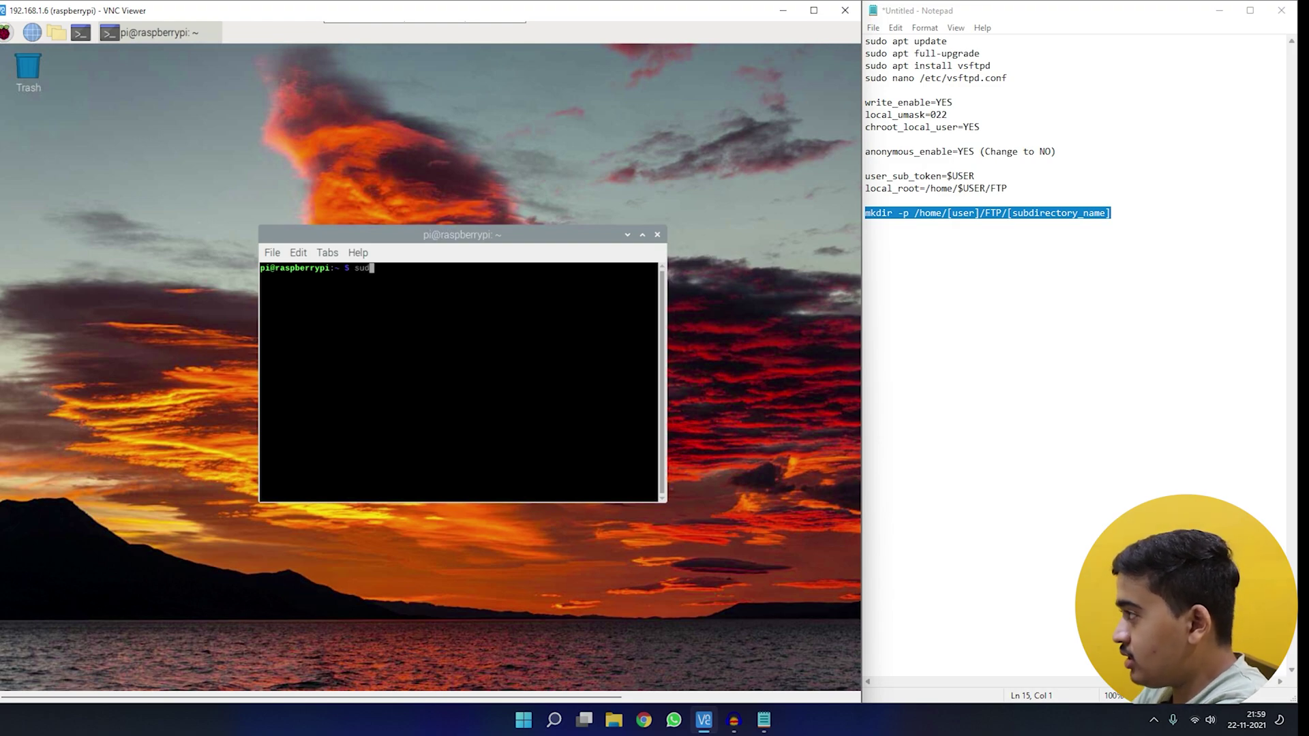
text(o reboot)
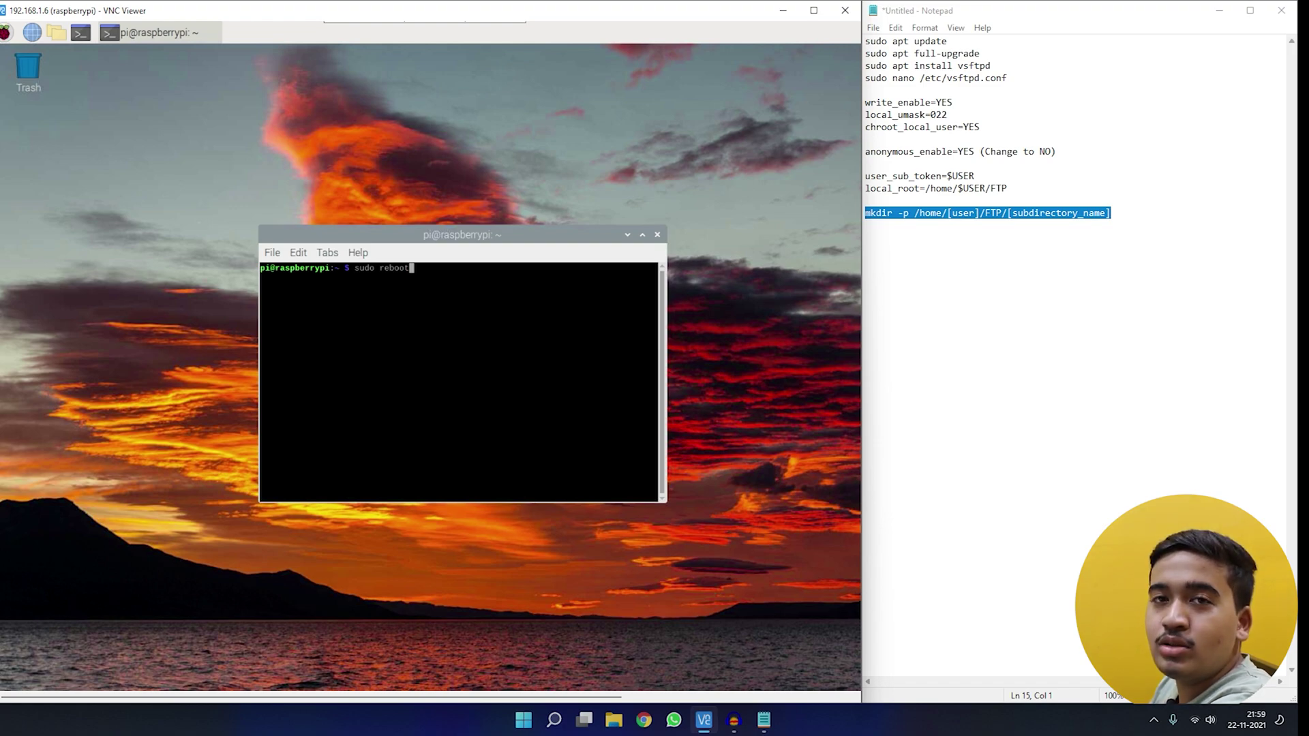
key(Return)
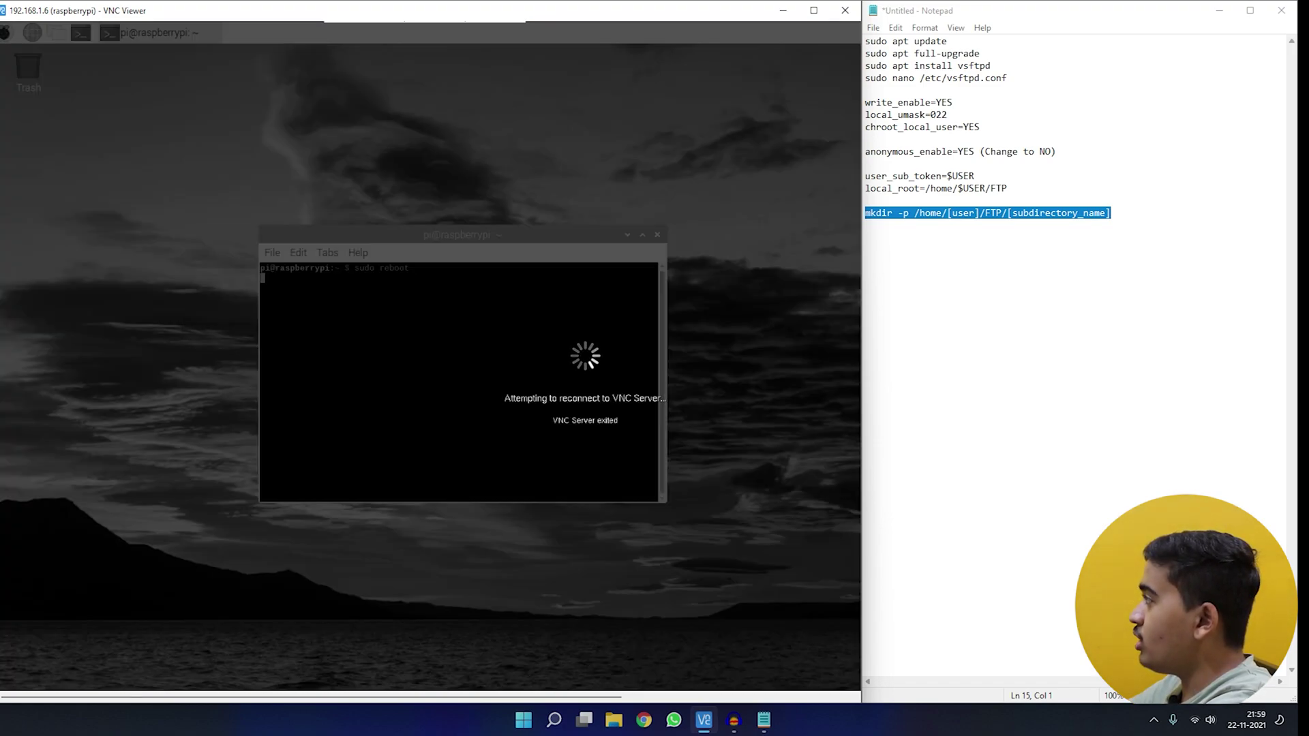
click(845, 10)
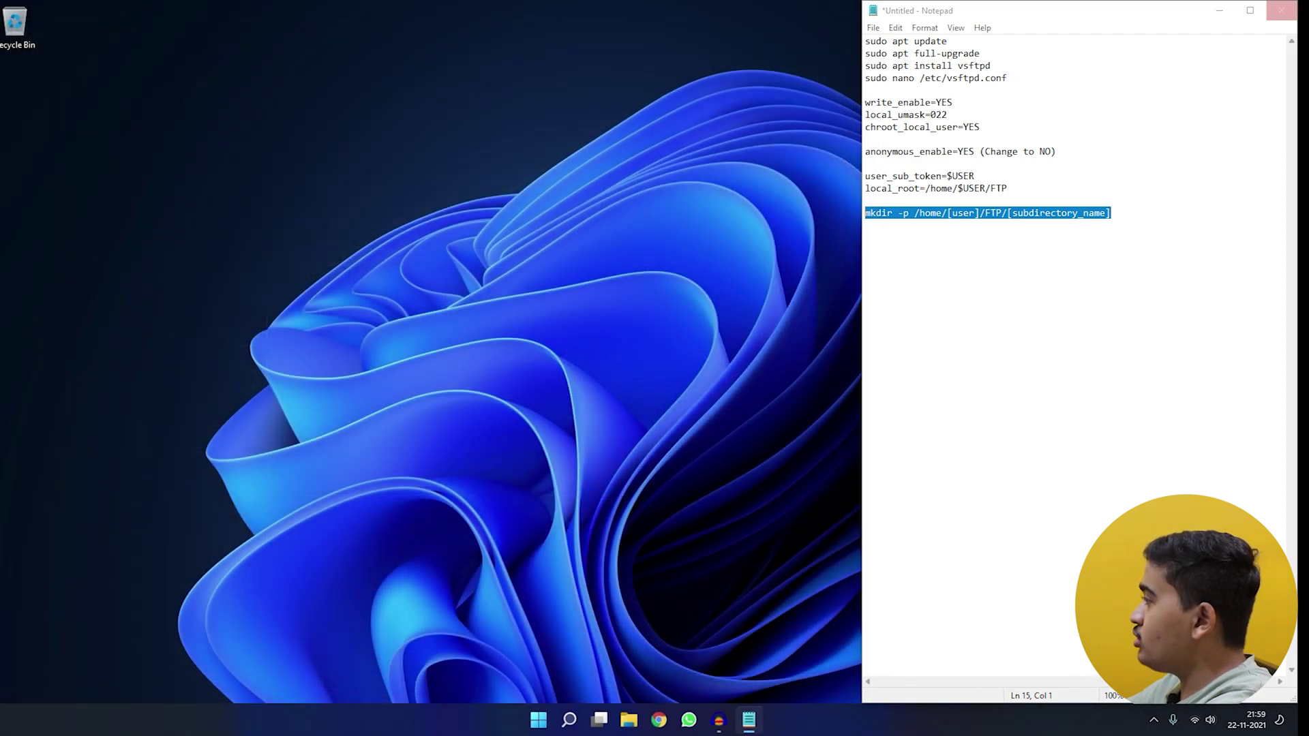
Step: Save the Notepad notes to the Desktop as FTP SERVER.txt on closing, then launch Chrome
click(1282, 10)
click(605, 359)
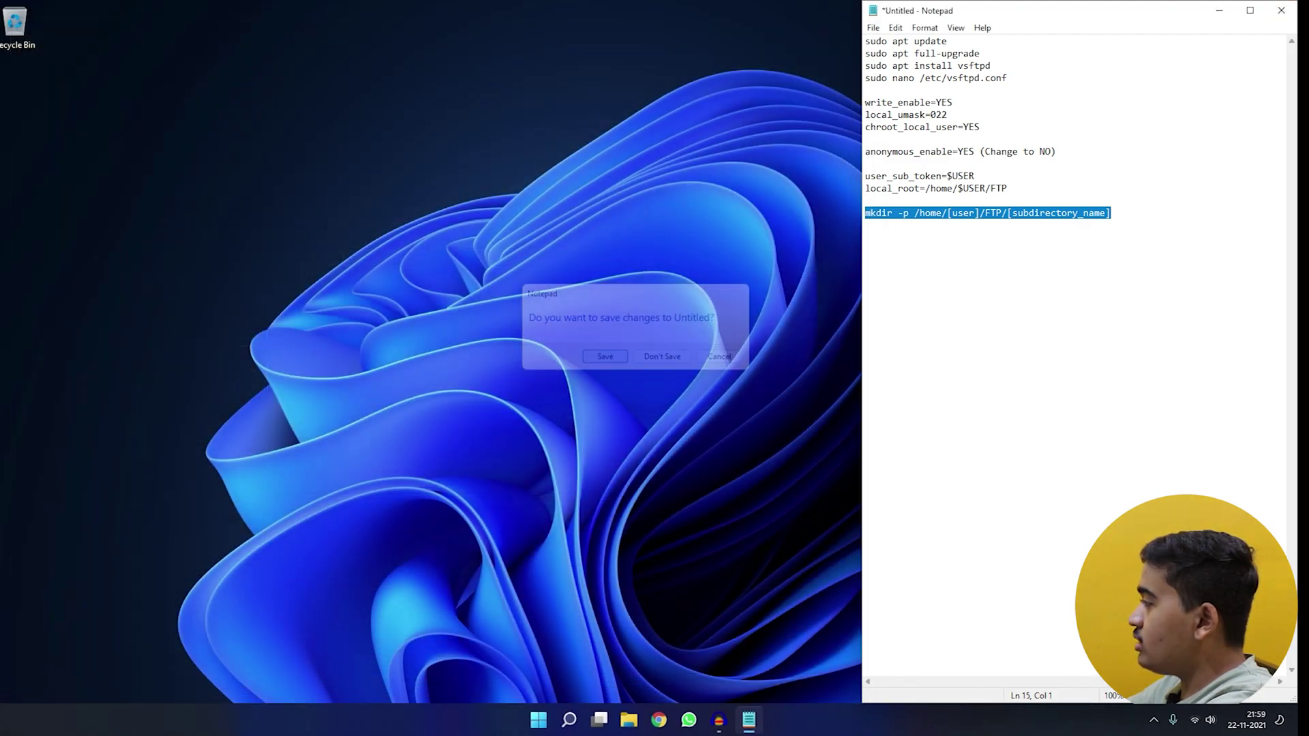
click(702, 154)
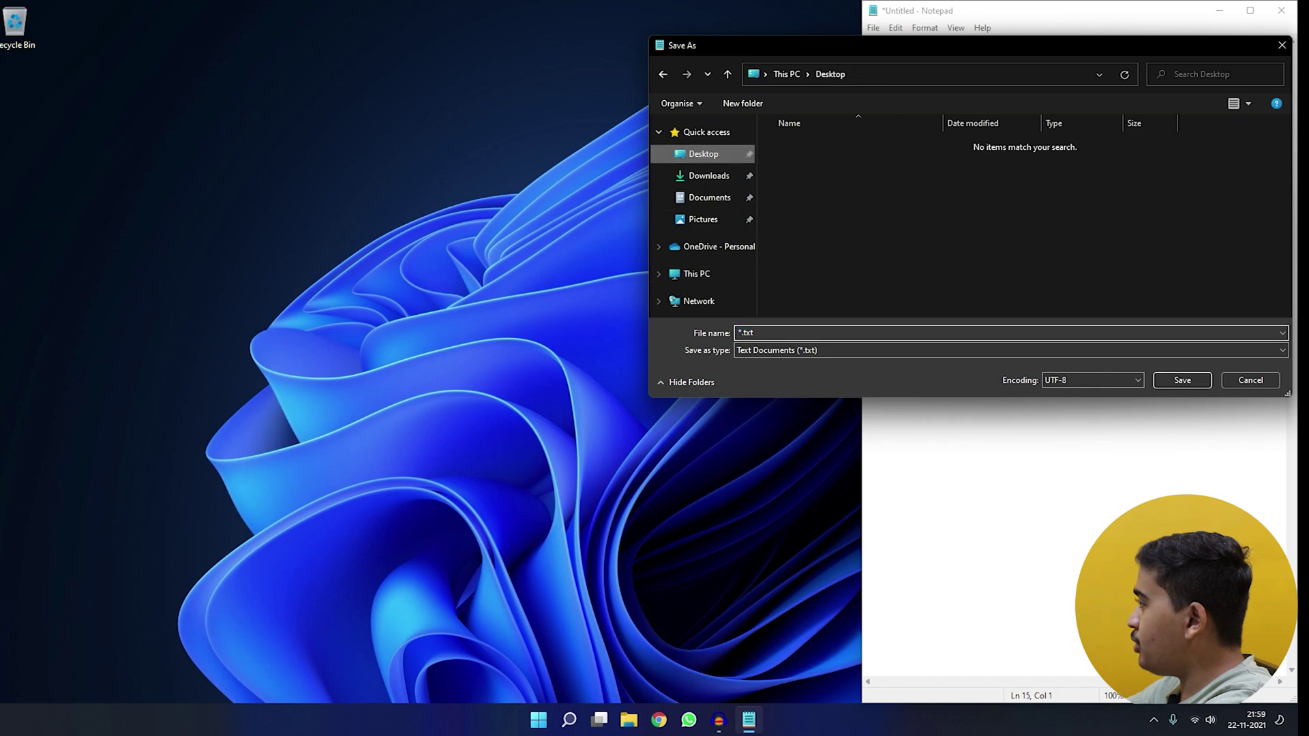
click(743, 333)
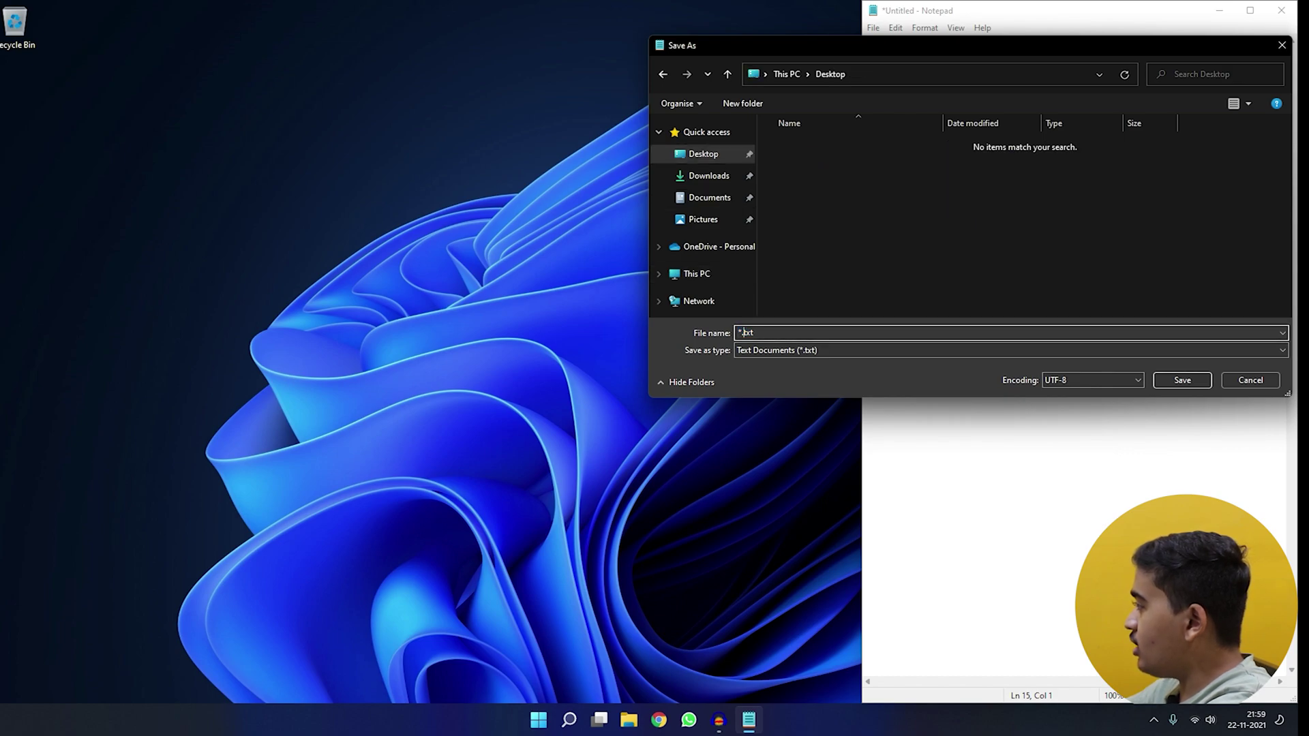
key(BackSpace)
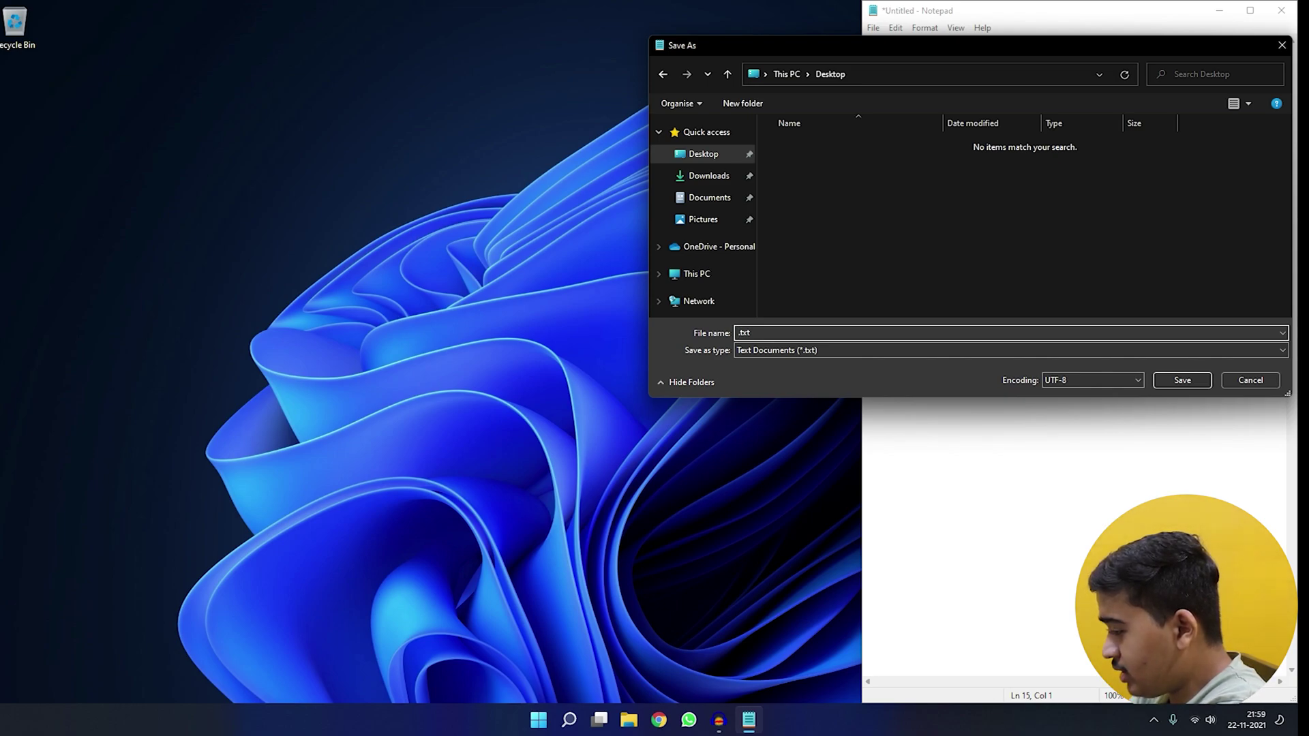
text(FTP SE)
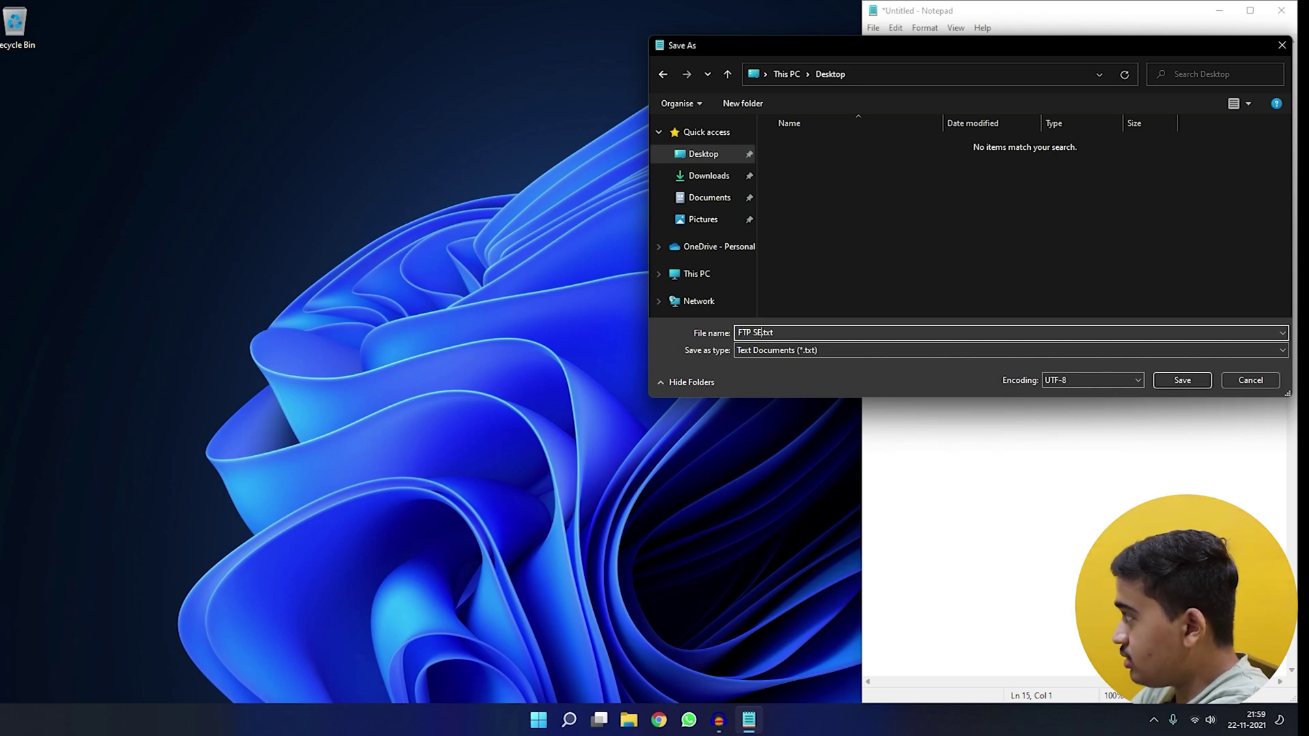
text(RVER)
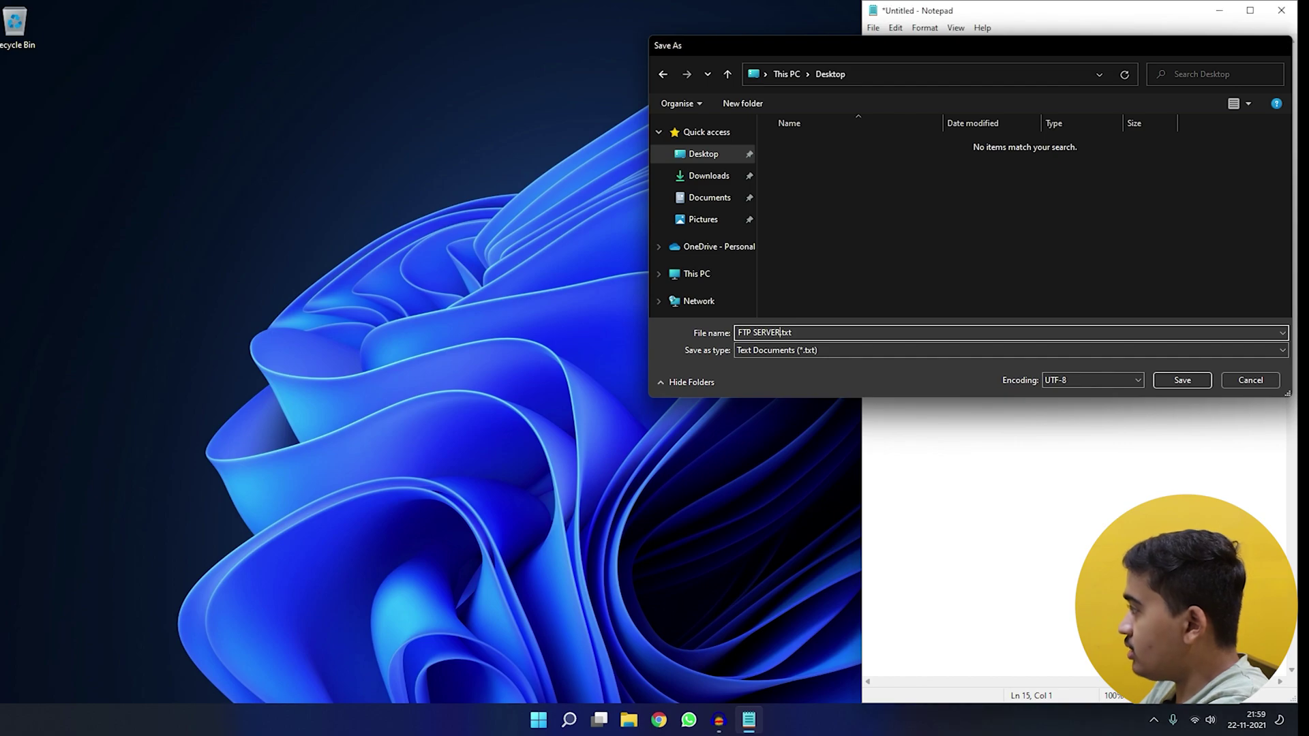
key(Return)
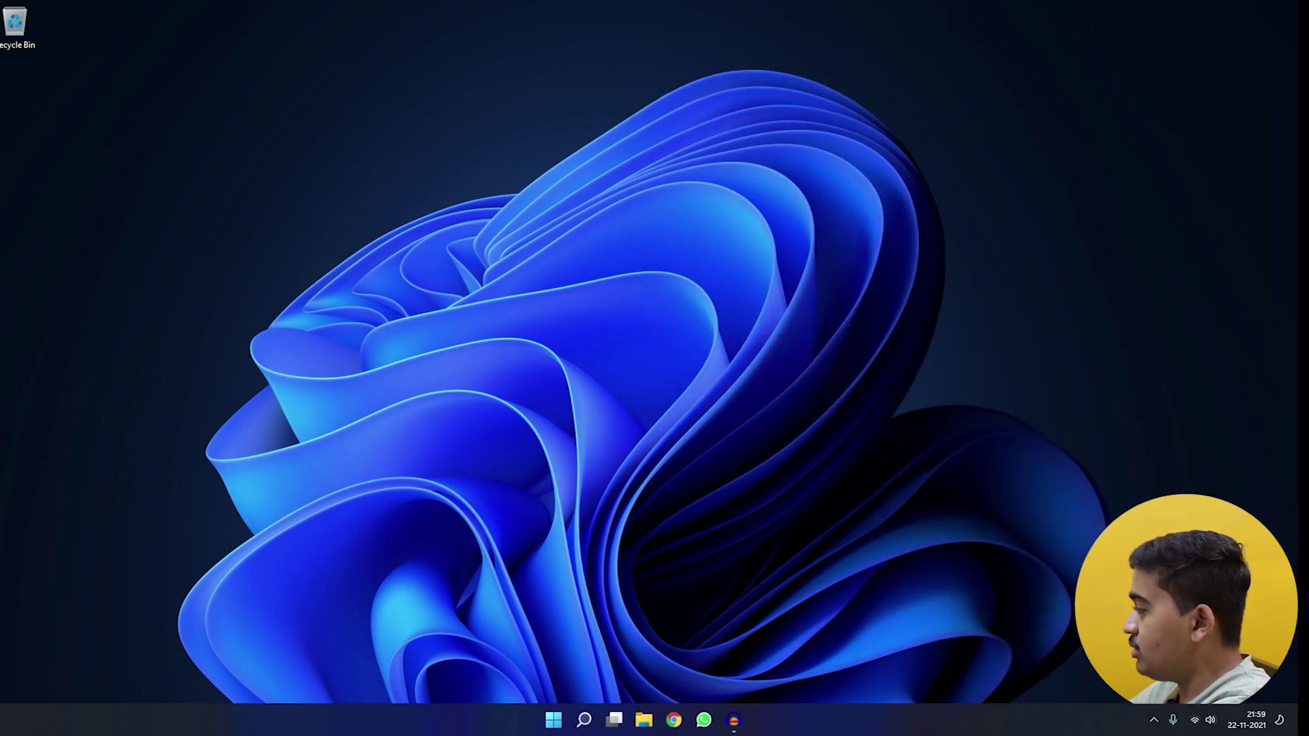
click(673, 720)
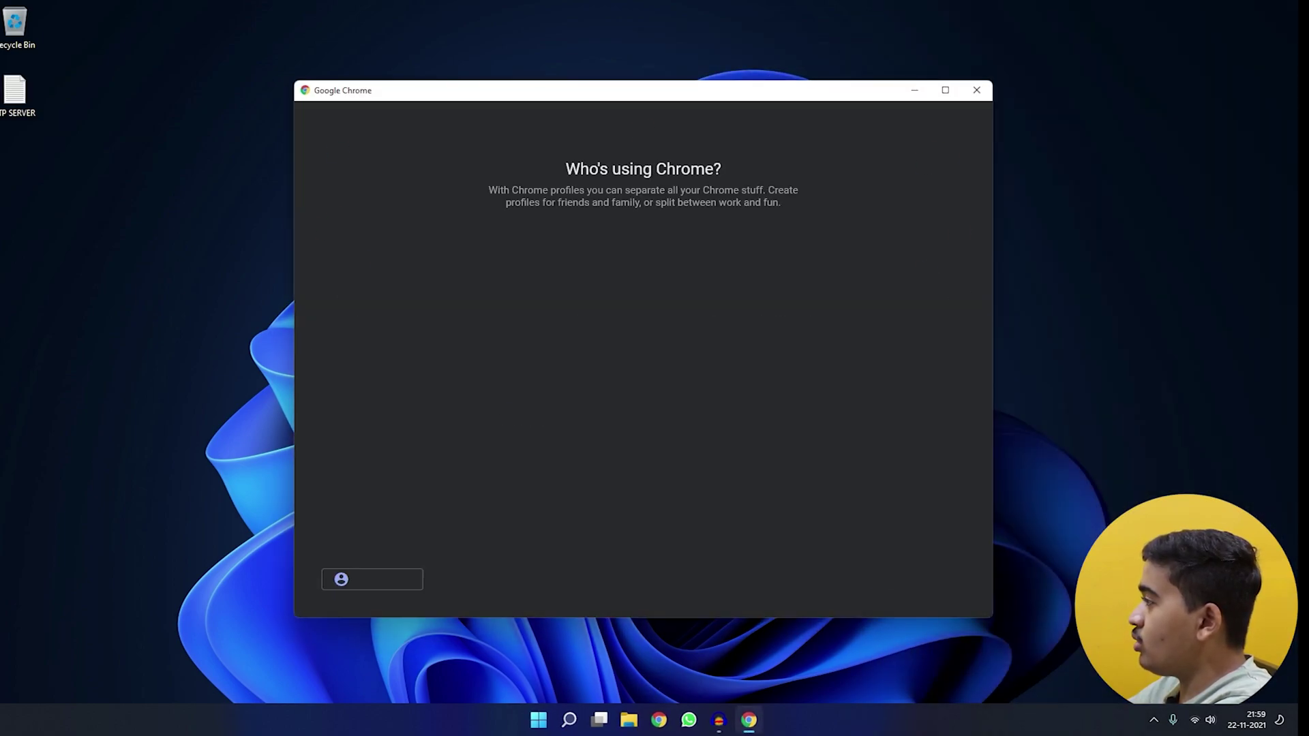
Step: Open Chrome under an existing profile, type ftp in the address bar, and open a maximized File Explorer
click(644, 378)
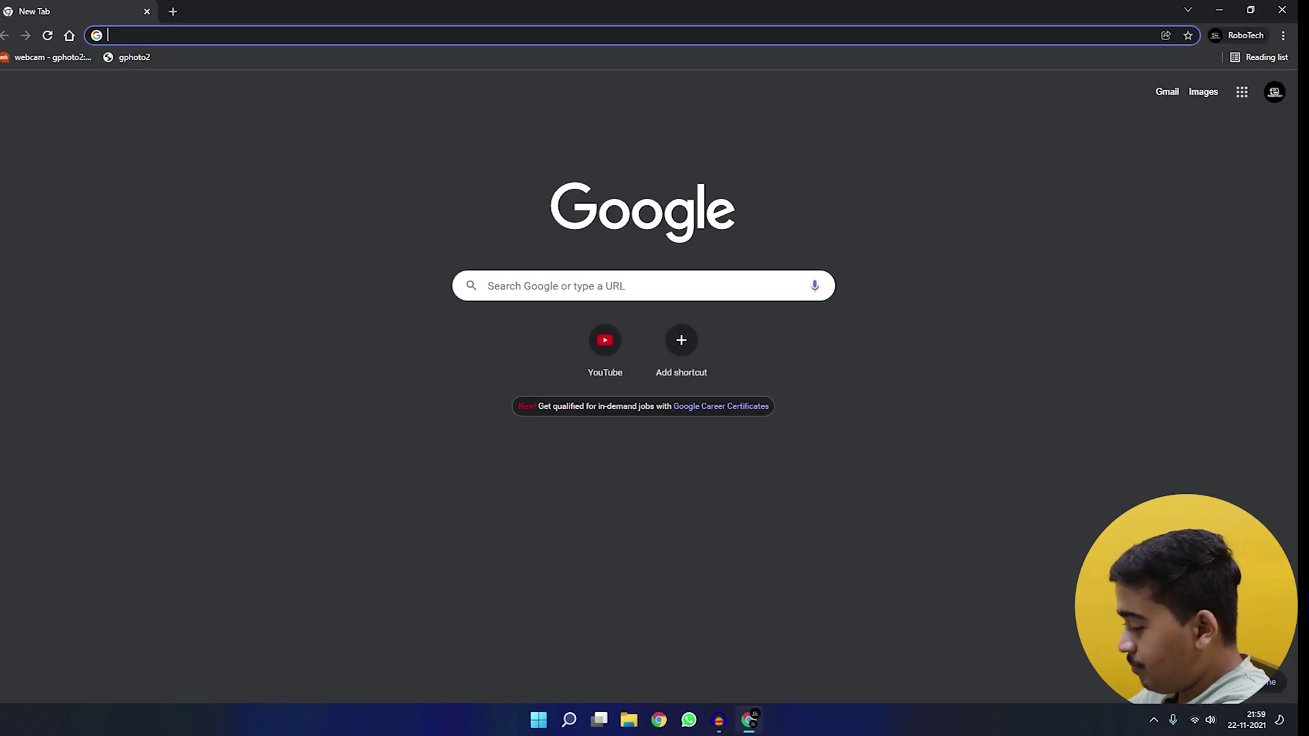
text(ftp)
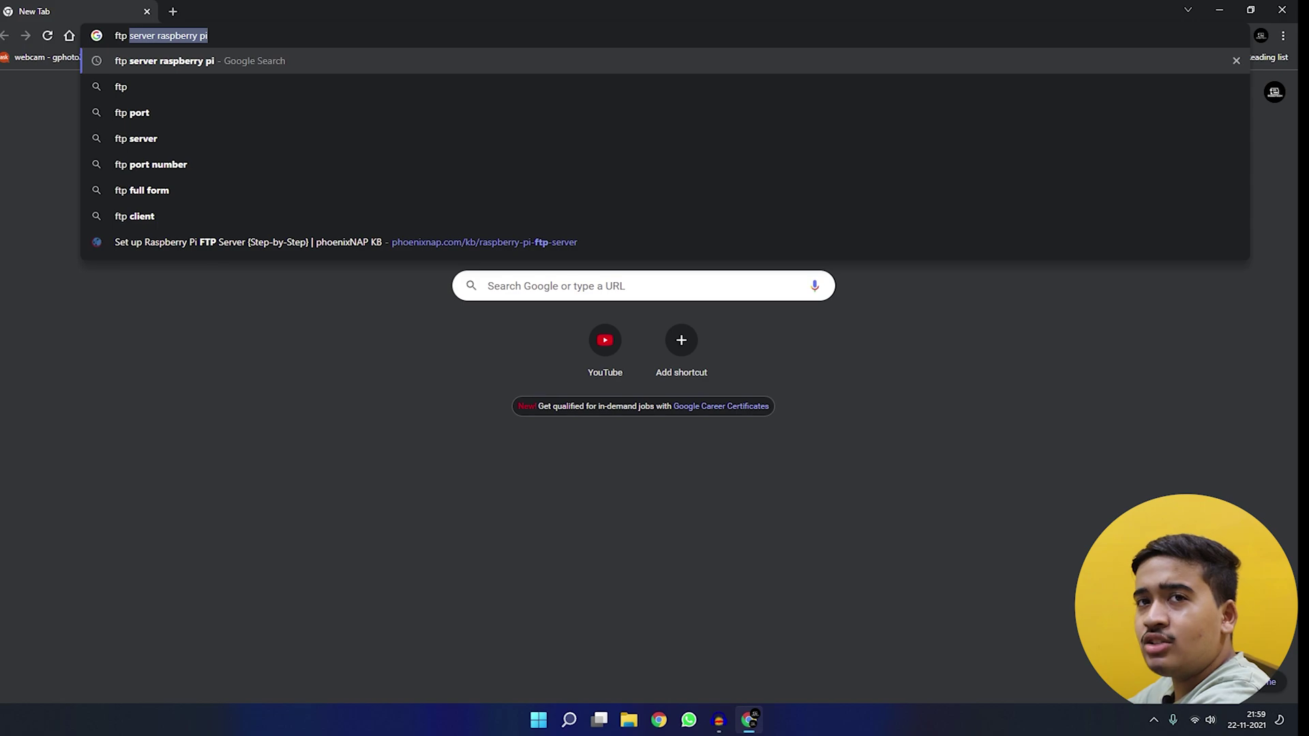
key(super+e)
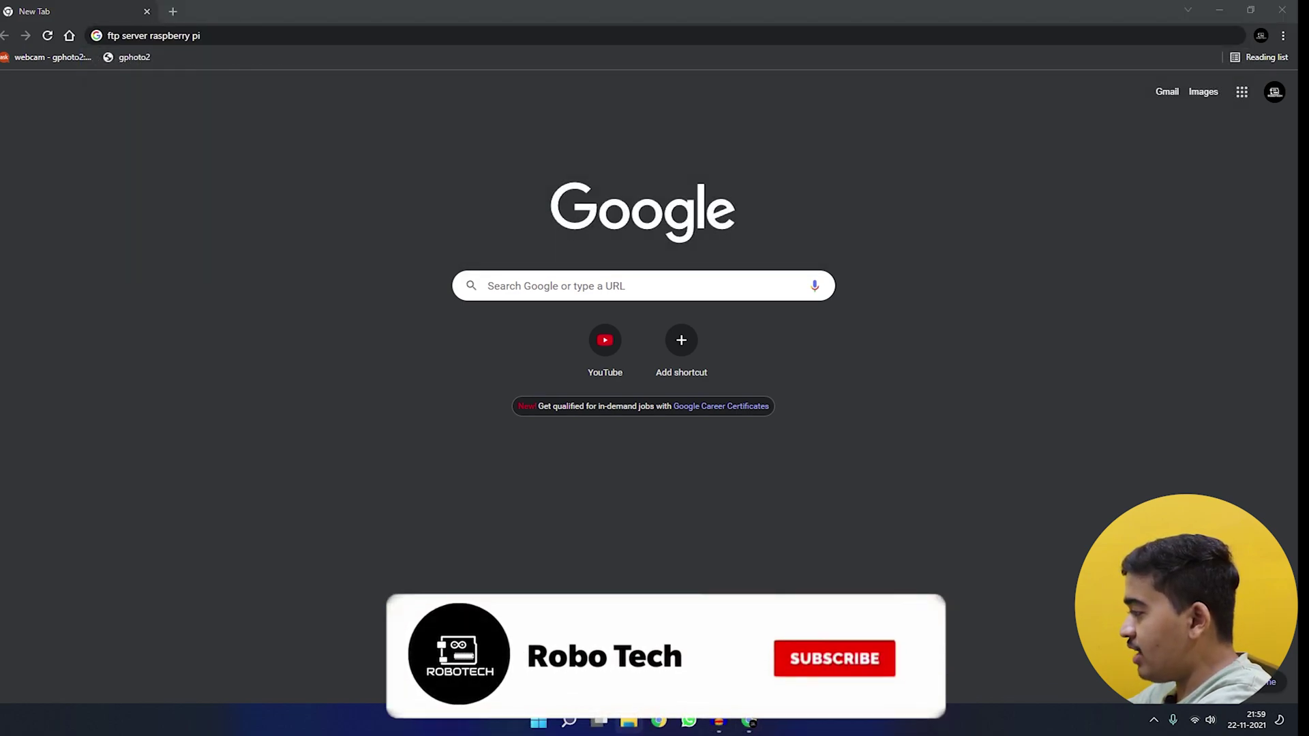
key(super+Up)
key(shift+F10)
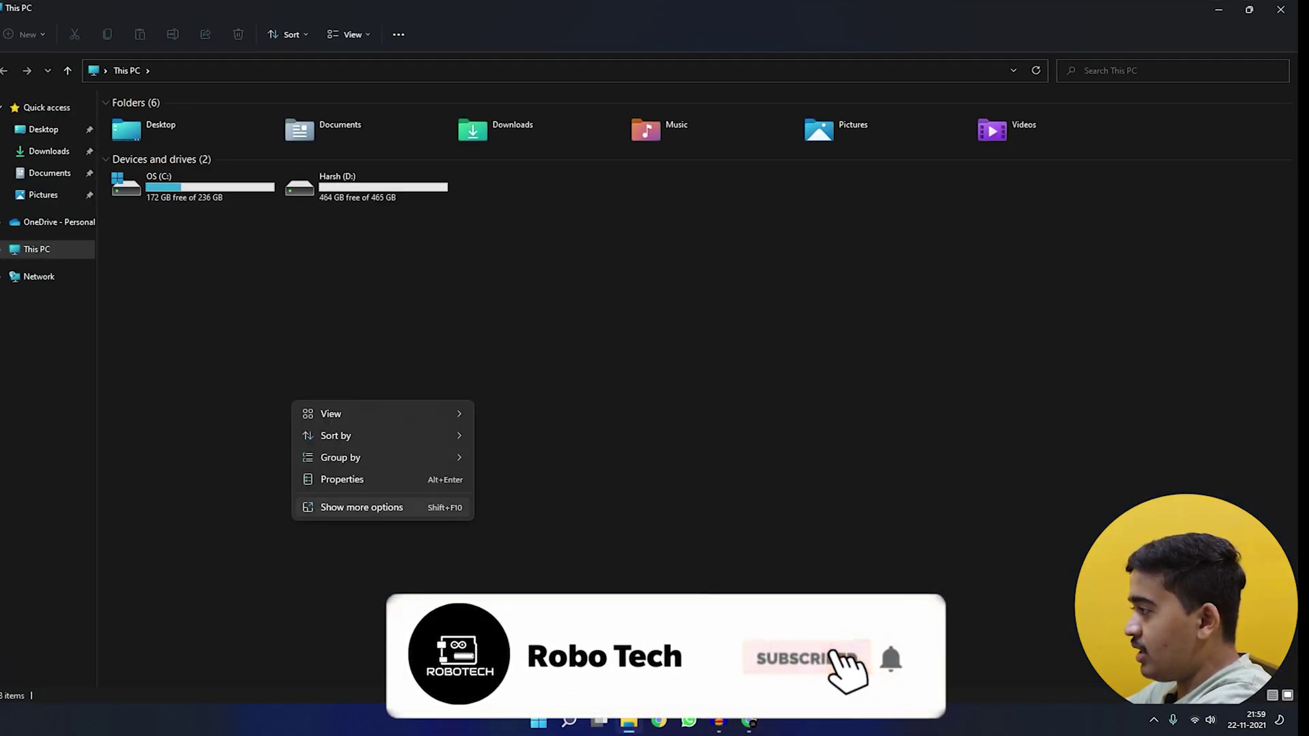
key(shift+F10)
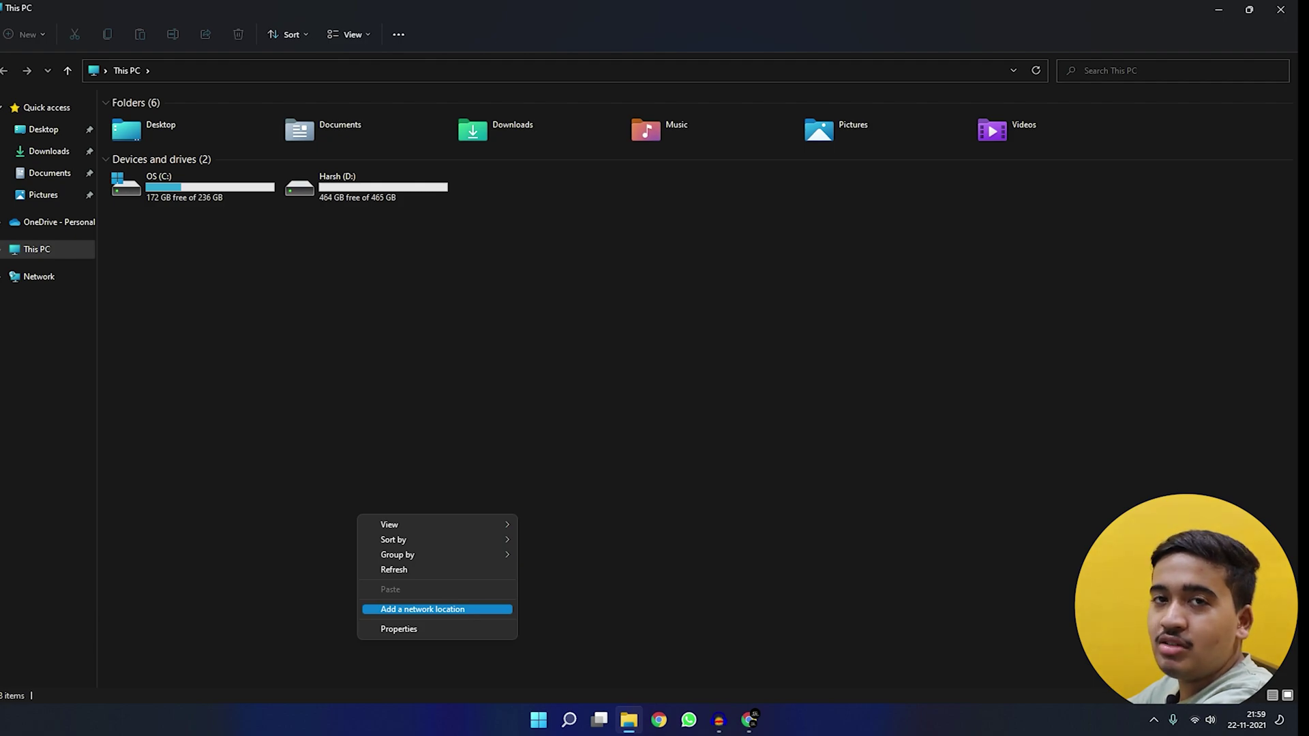
key(Return)
click(658, 720)
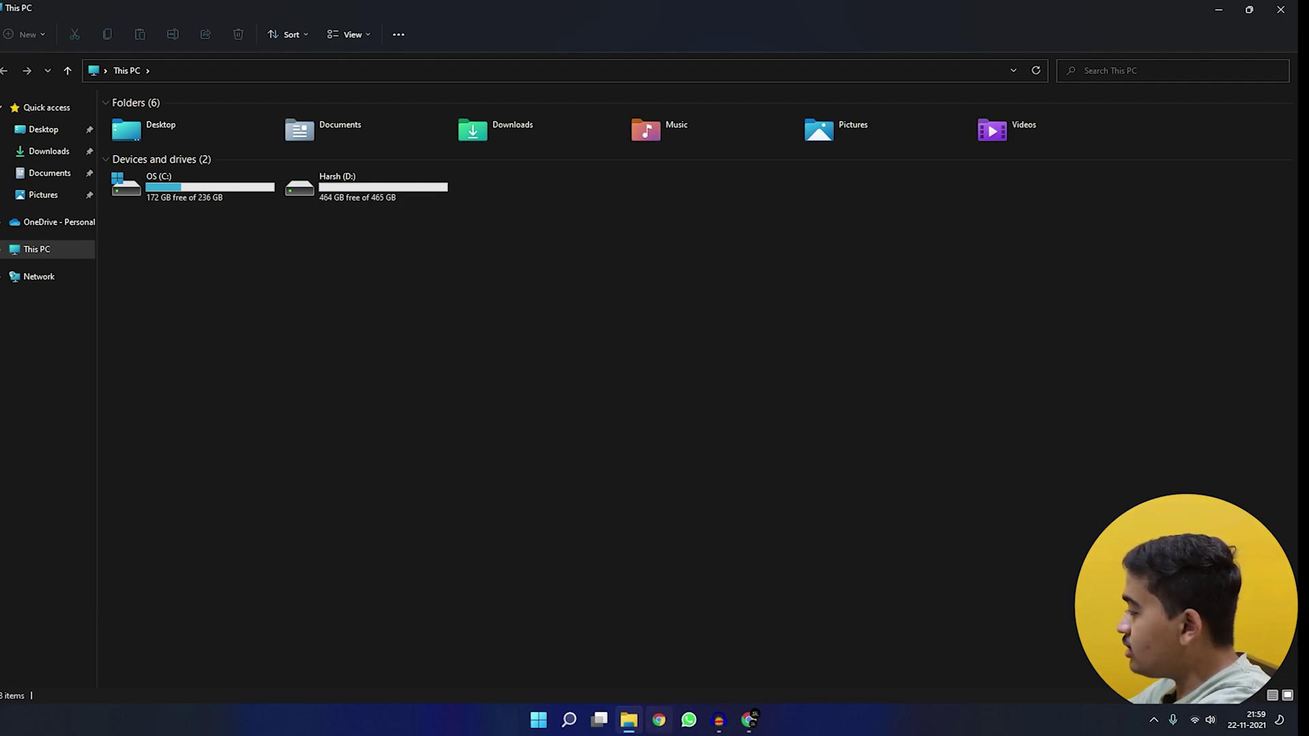
click(643, 374)
text(ftp)
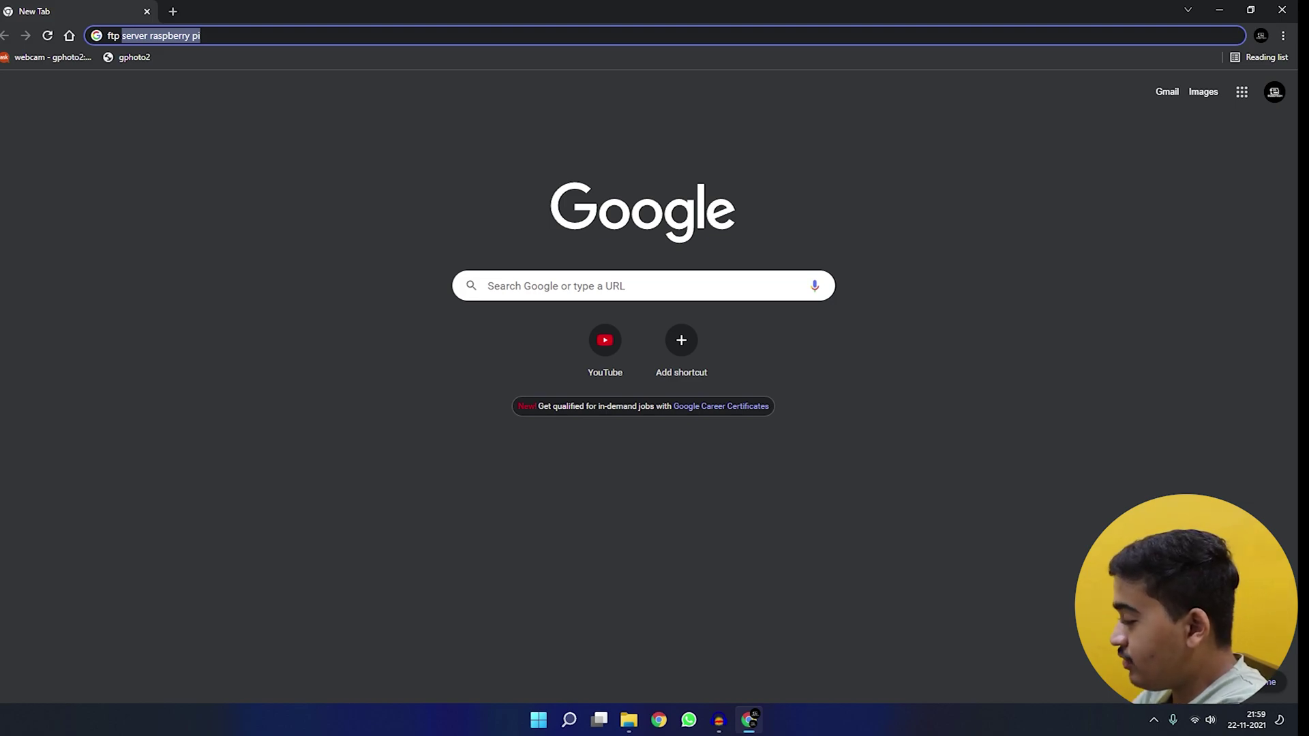
Step: Search Google for filezilla and download the free FileZilla 3.56.2 Windows client installer
key(BackSpace)
key(BackSpace)
key(BackSpace)
key(BackSpace)
text(fi)
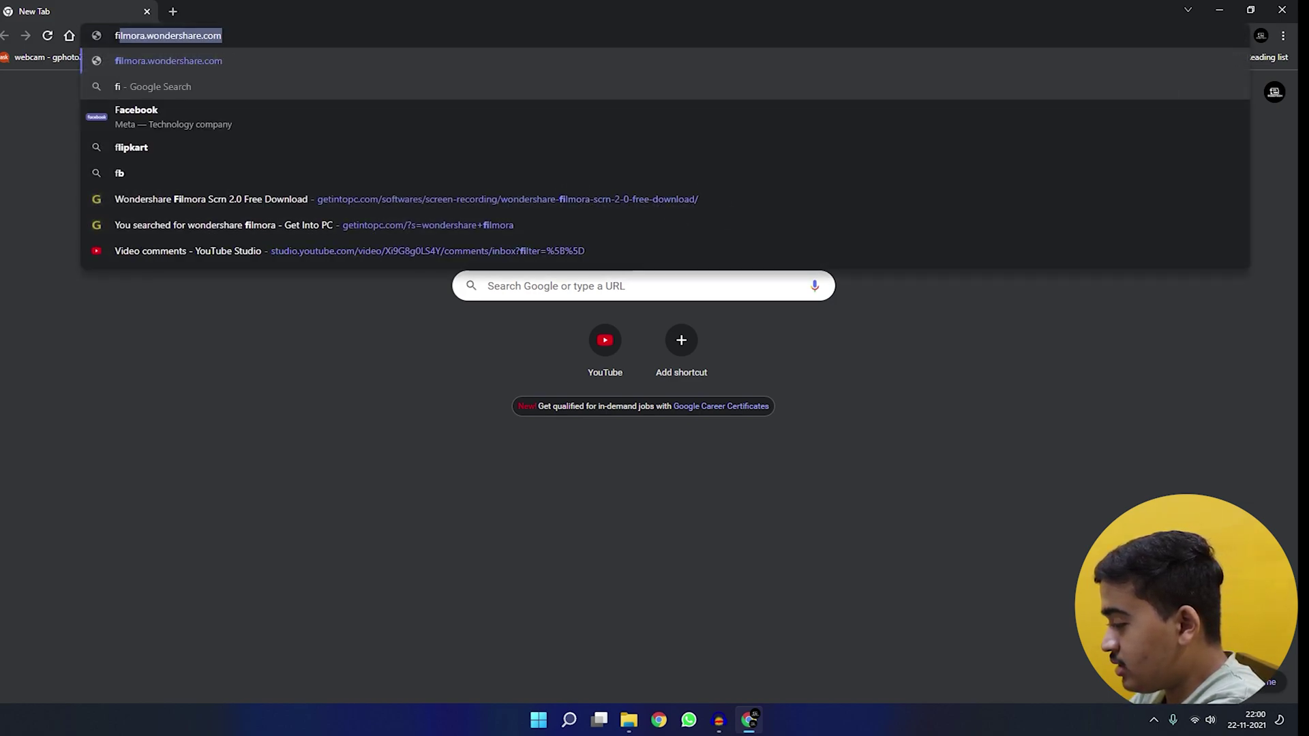
text(lezilla)
key(Return)
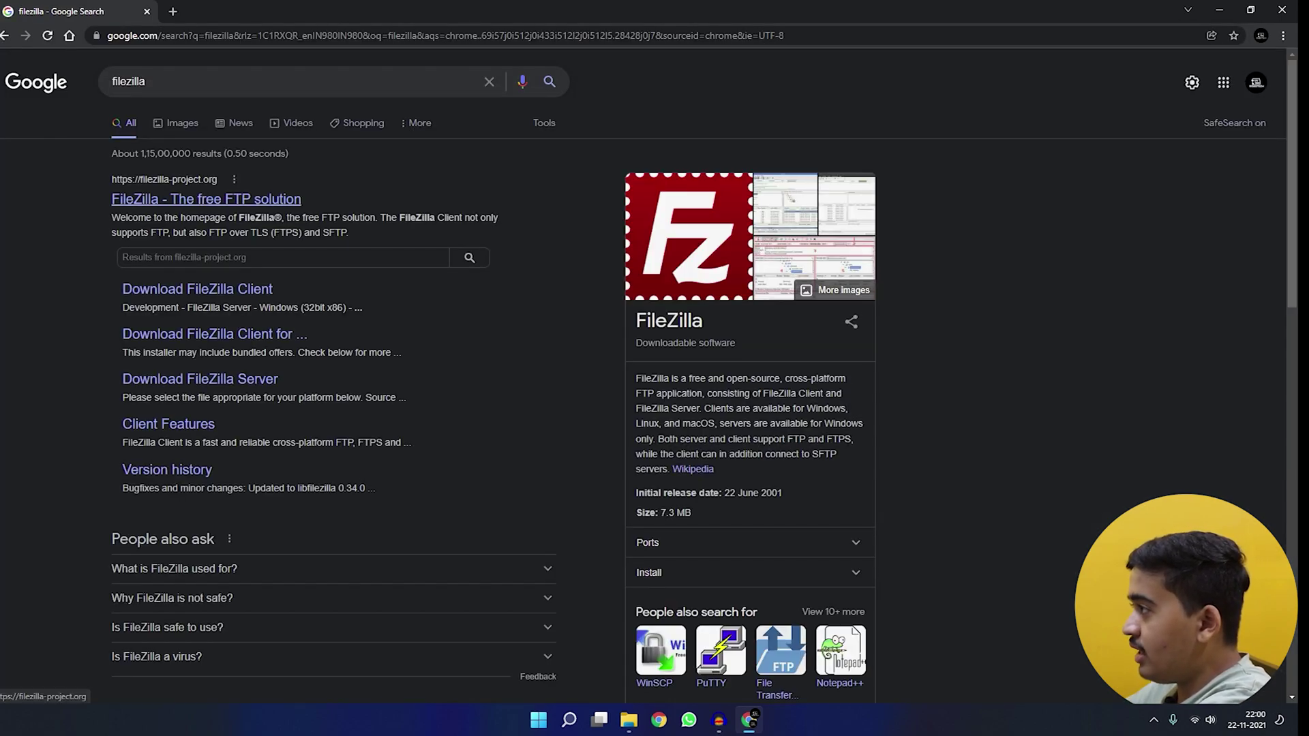
click(171, 181)
click(206, 408)
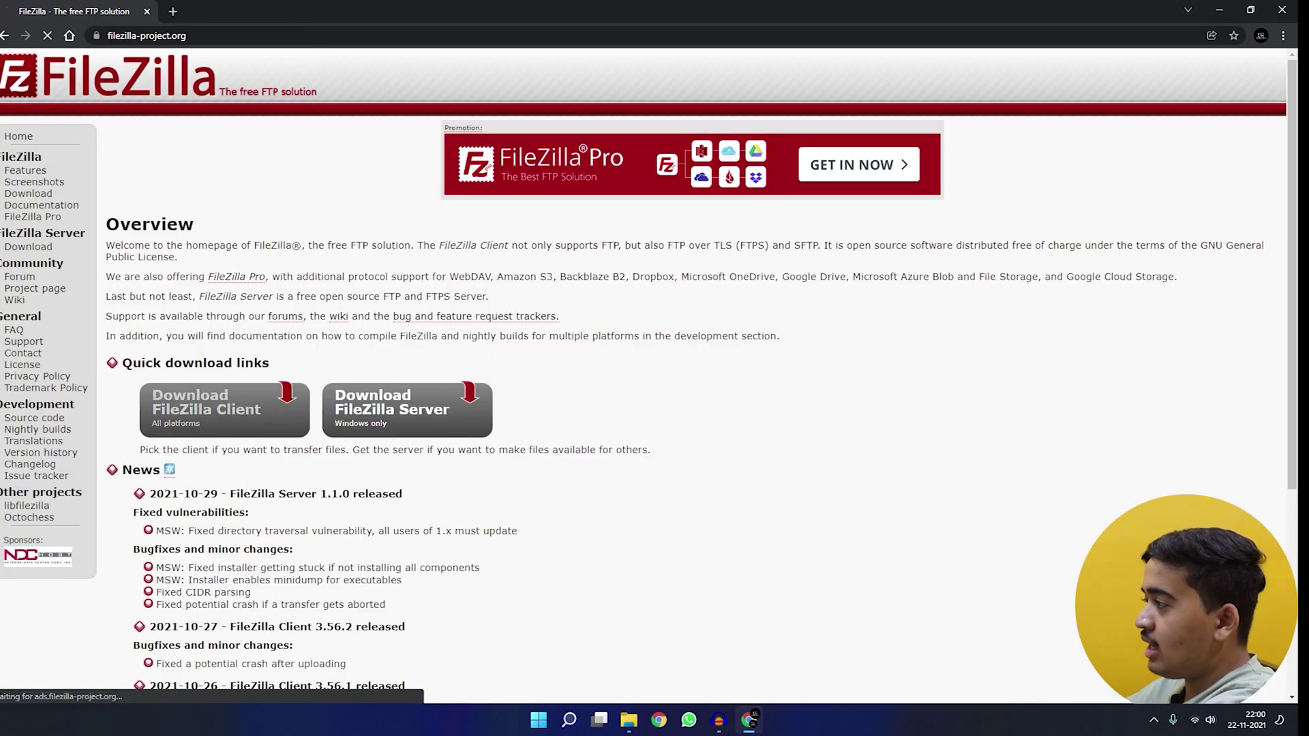
click(224, 330)
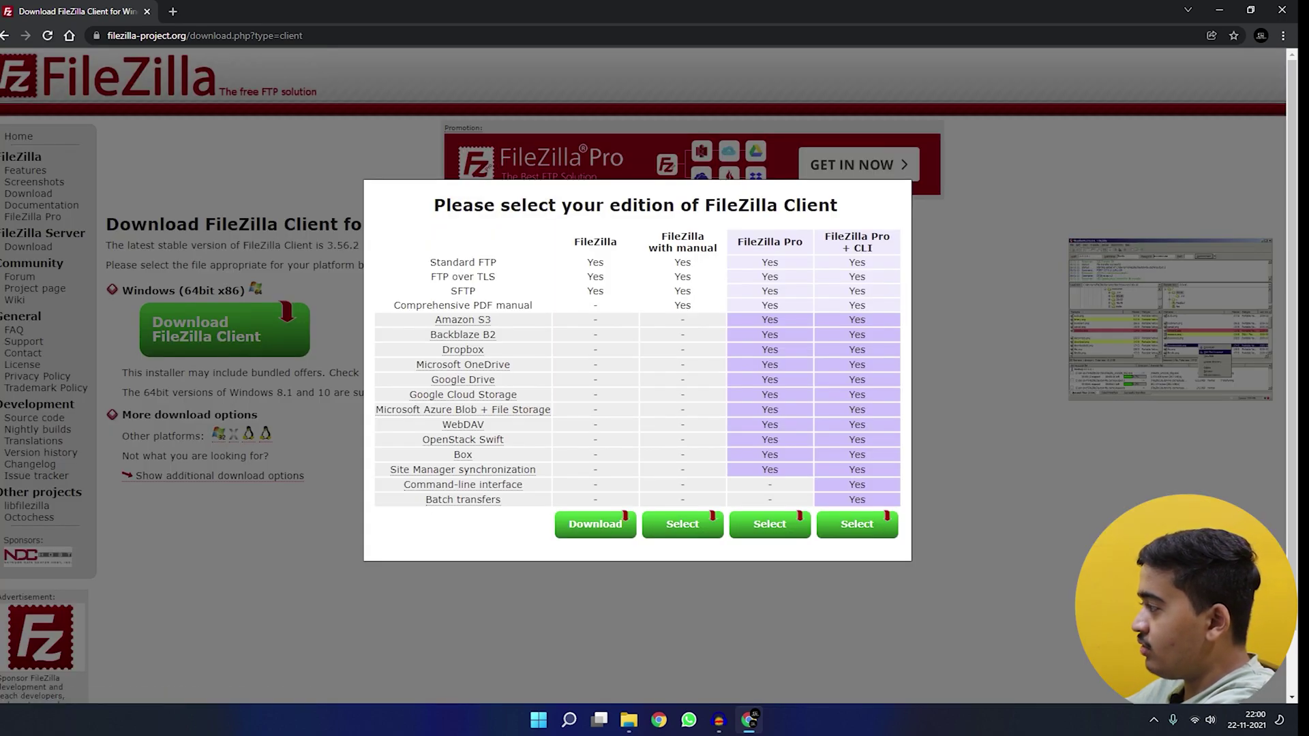
click(595, 524)
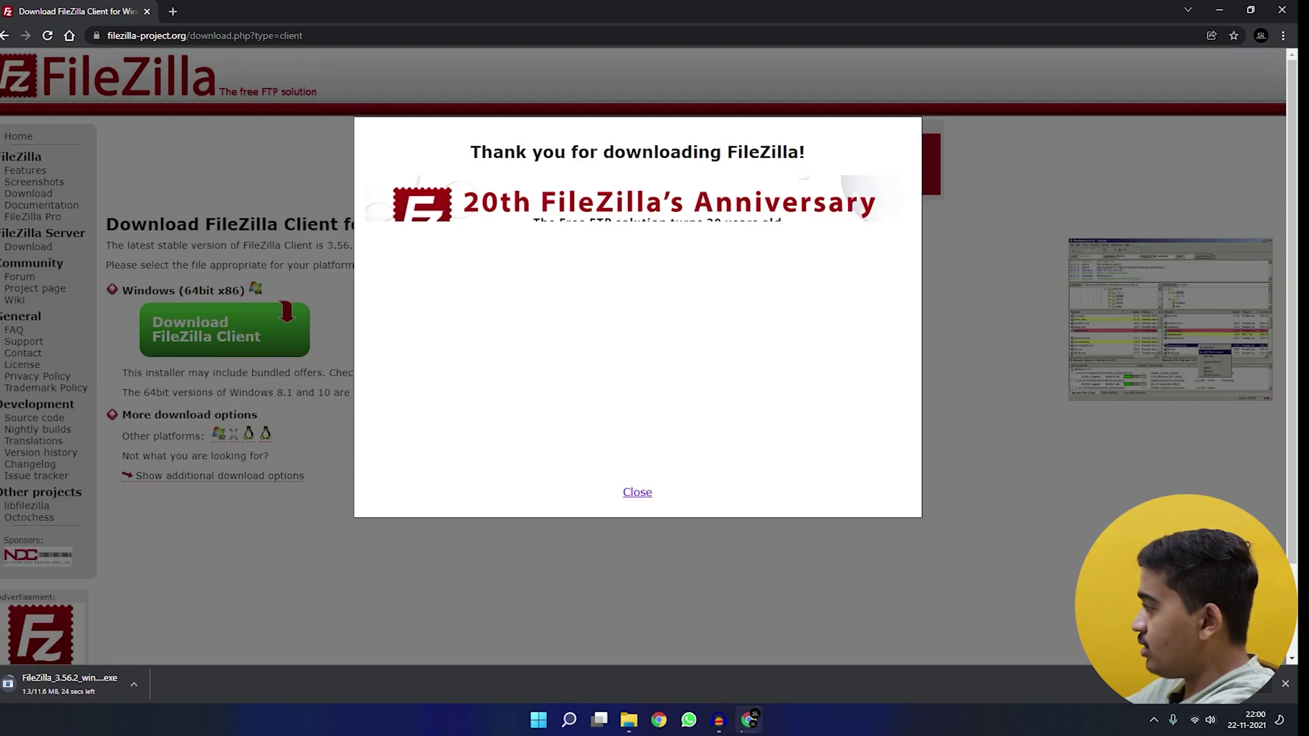
click(638, 492)
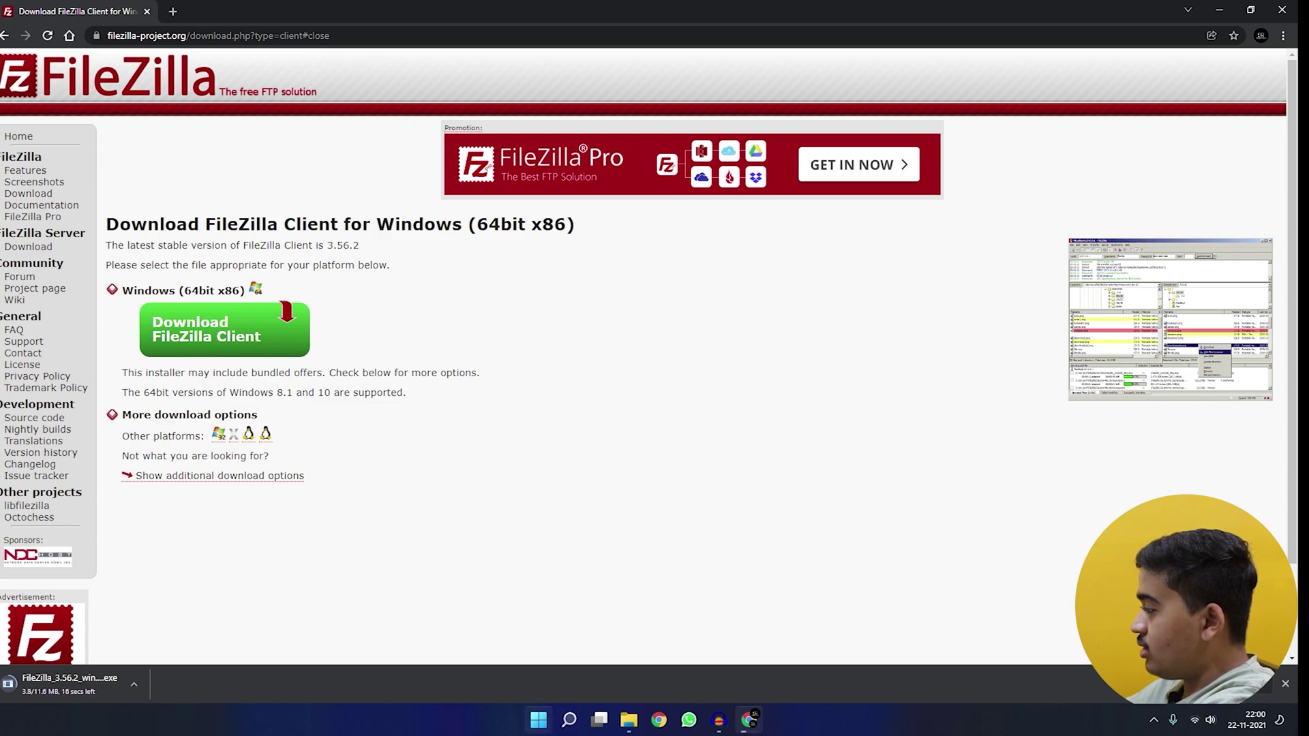
Step: Launch VNC Viewer from Windows search to reconnect to the Pi at 192.168.1.6
click(569, 719)
text(vnc Viewer)
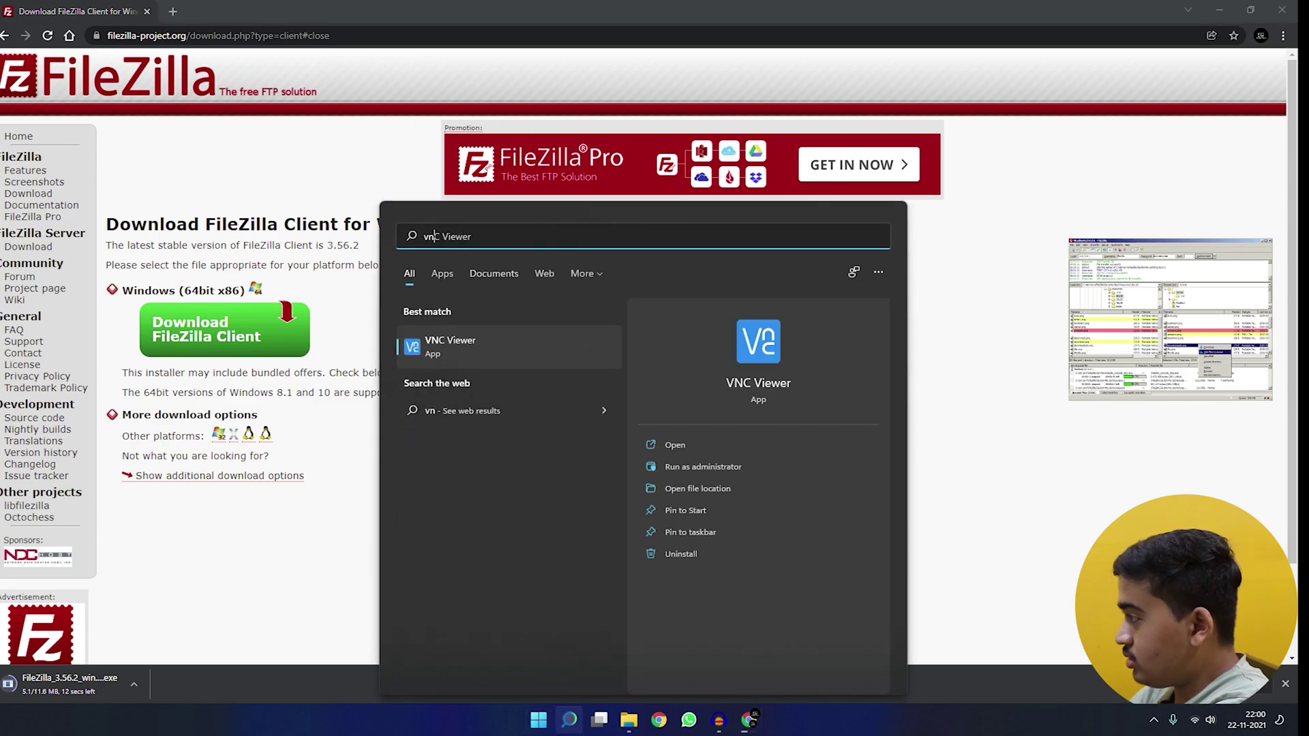
click(683, 520)
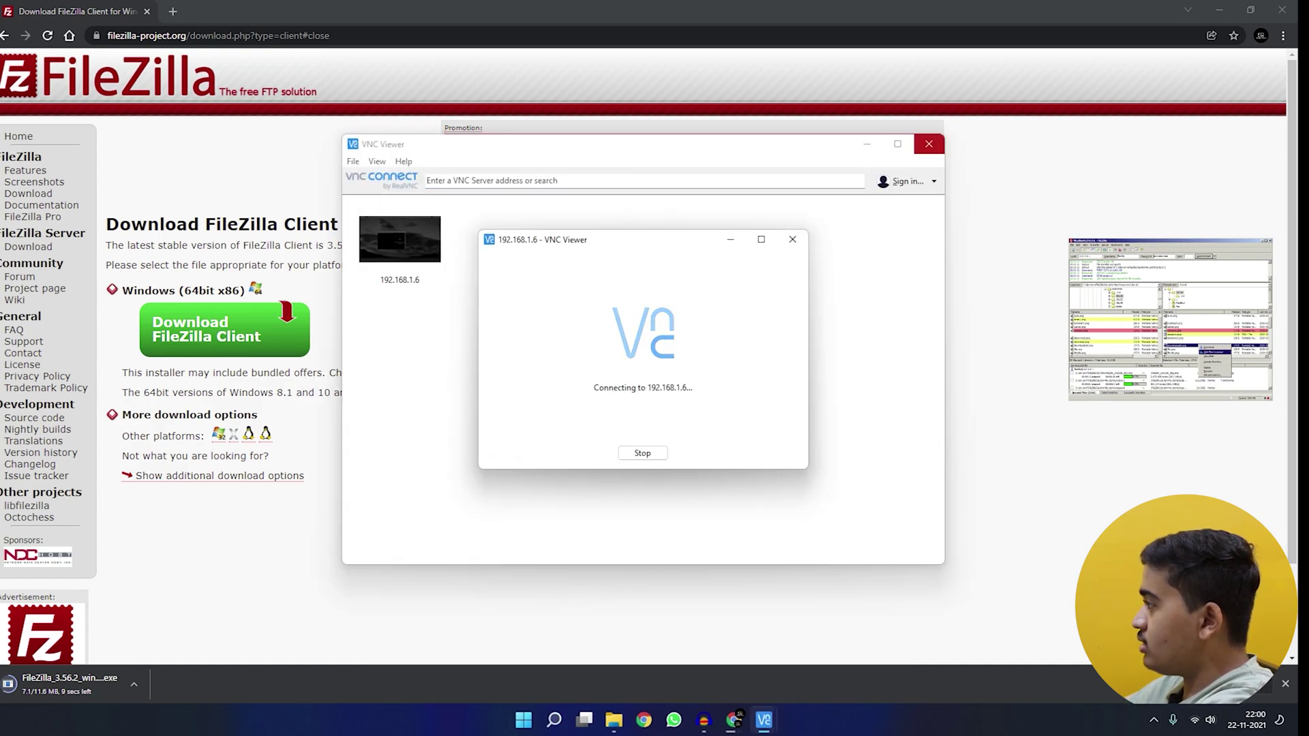
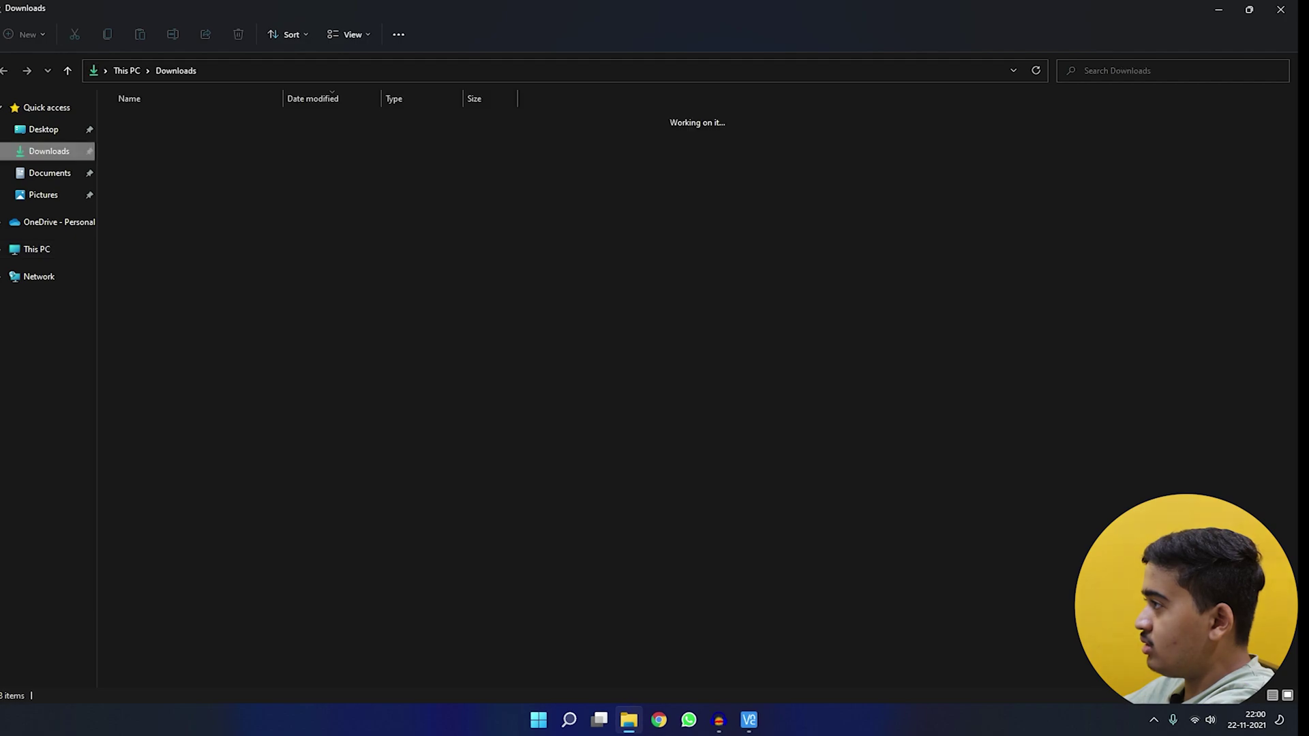
Step: Run the FileZilla 3.56.2 installer for all users with default components and folder, then finish
click(196, 139)
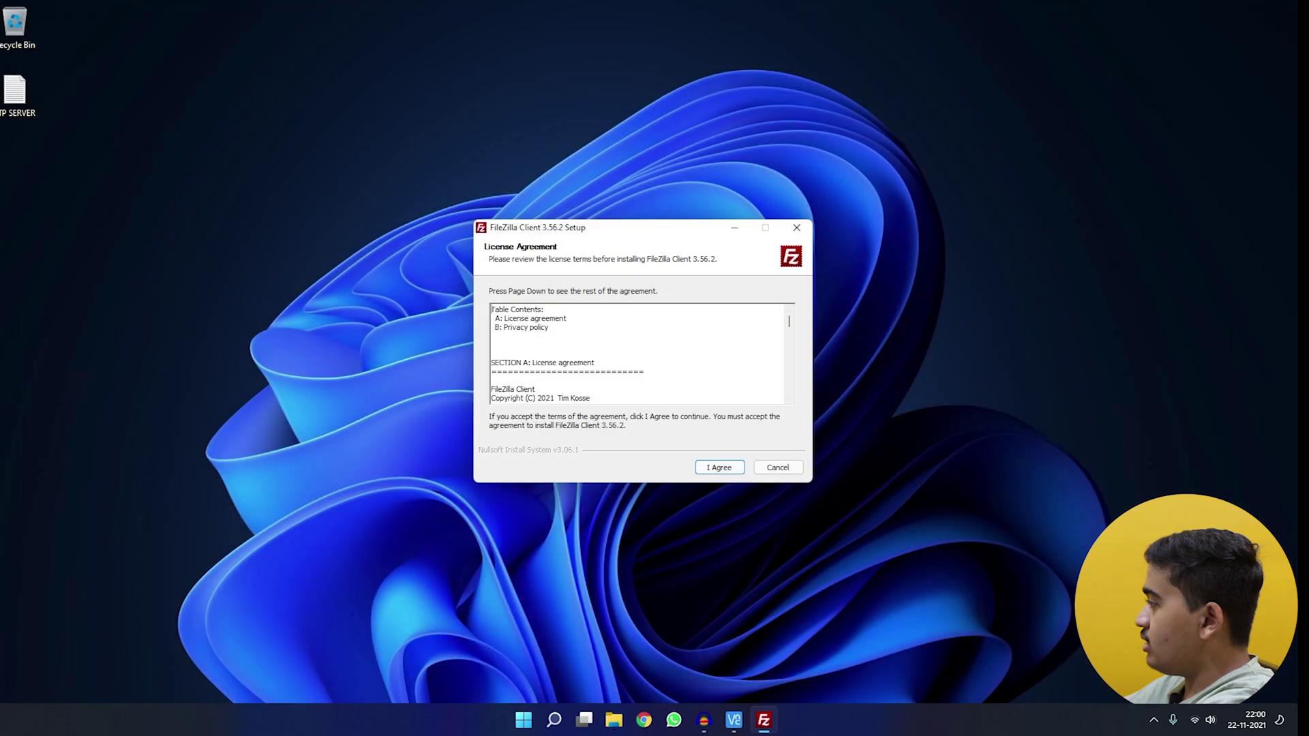
key(Return)
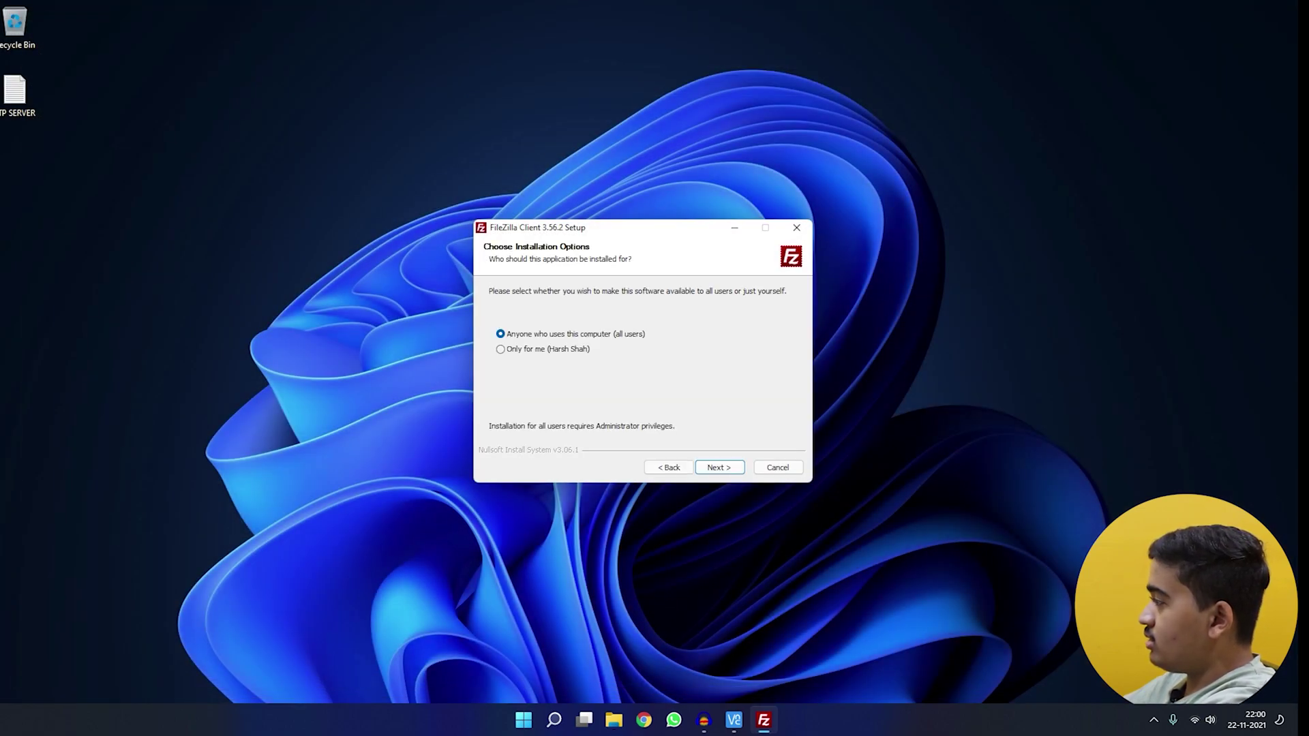
key(Return)
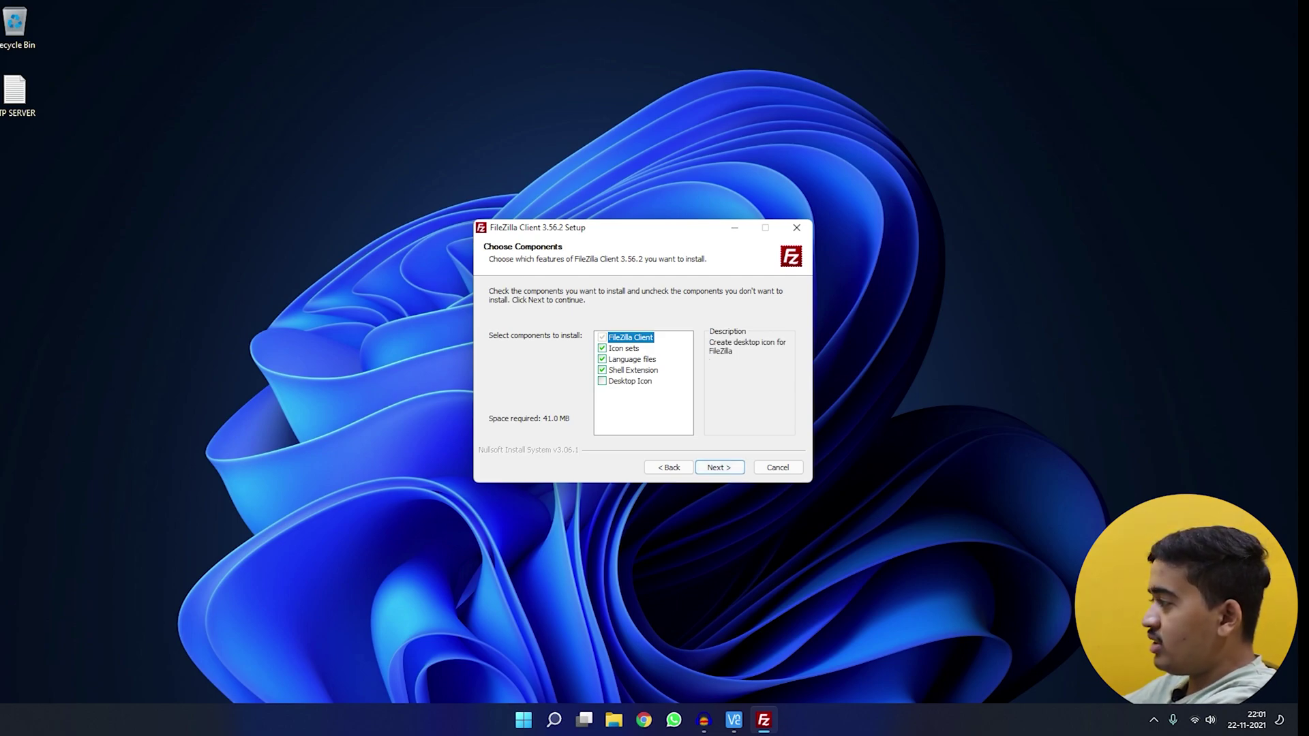
key(Return)
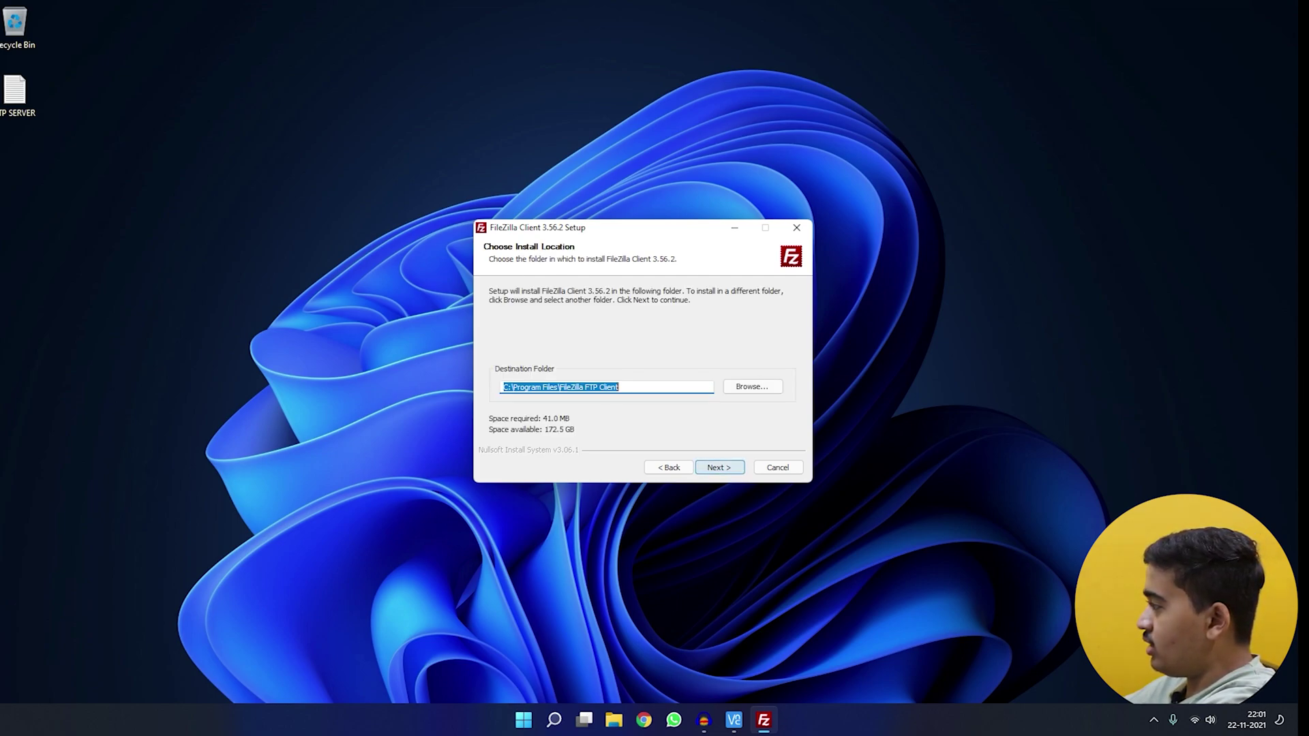
key(Return)
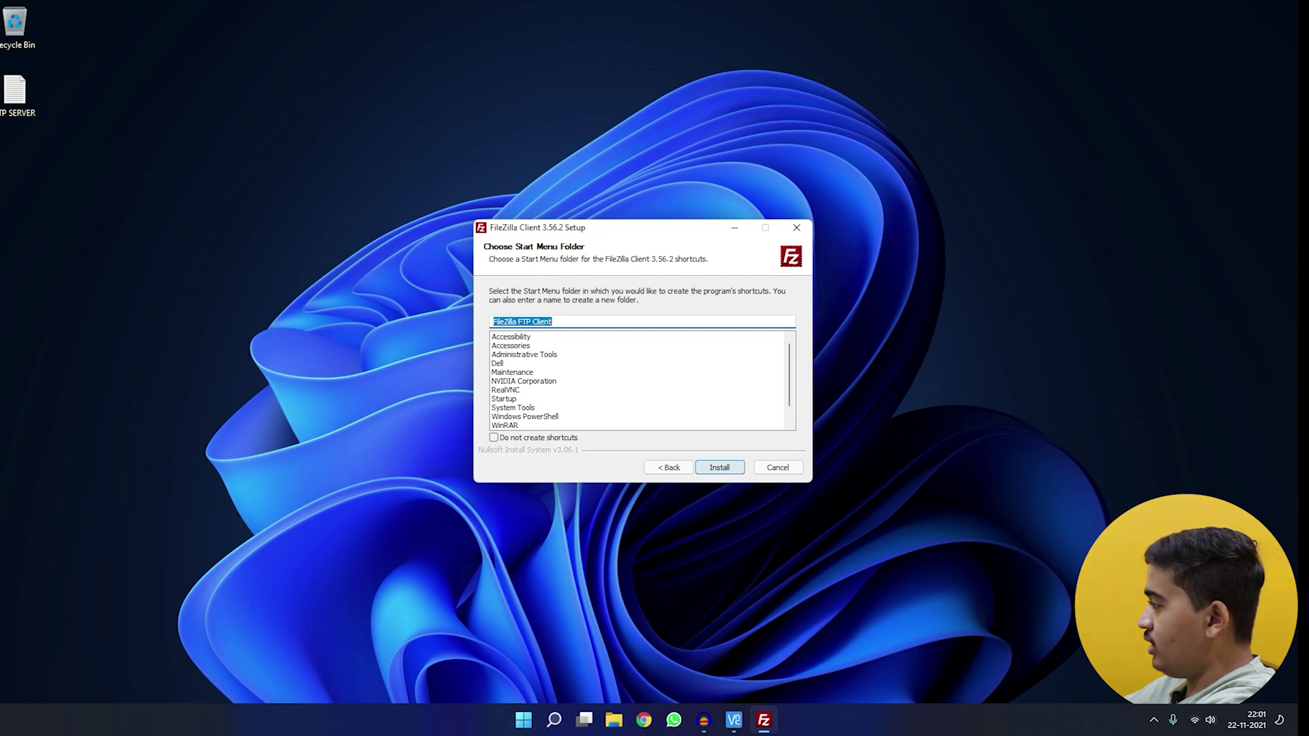
key(alt+d)
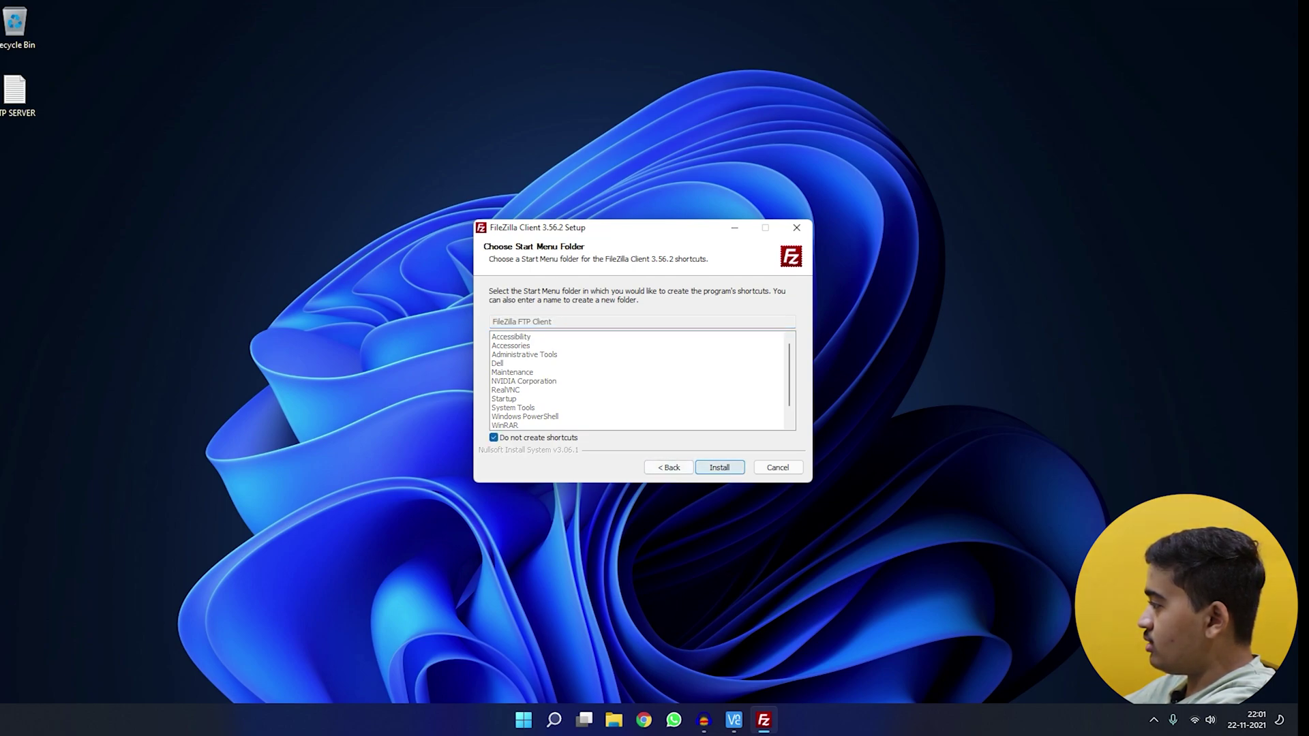
key(alt+d)
key(Return)
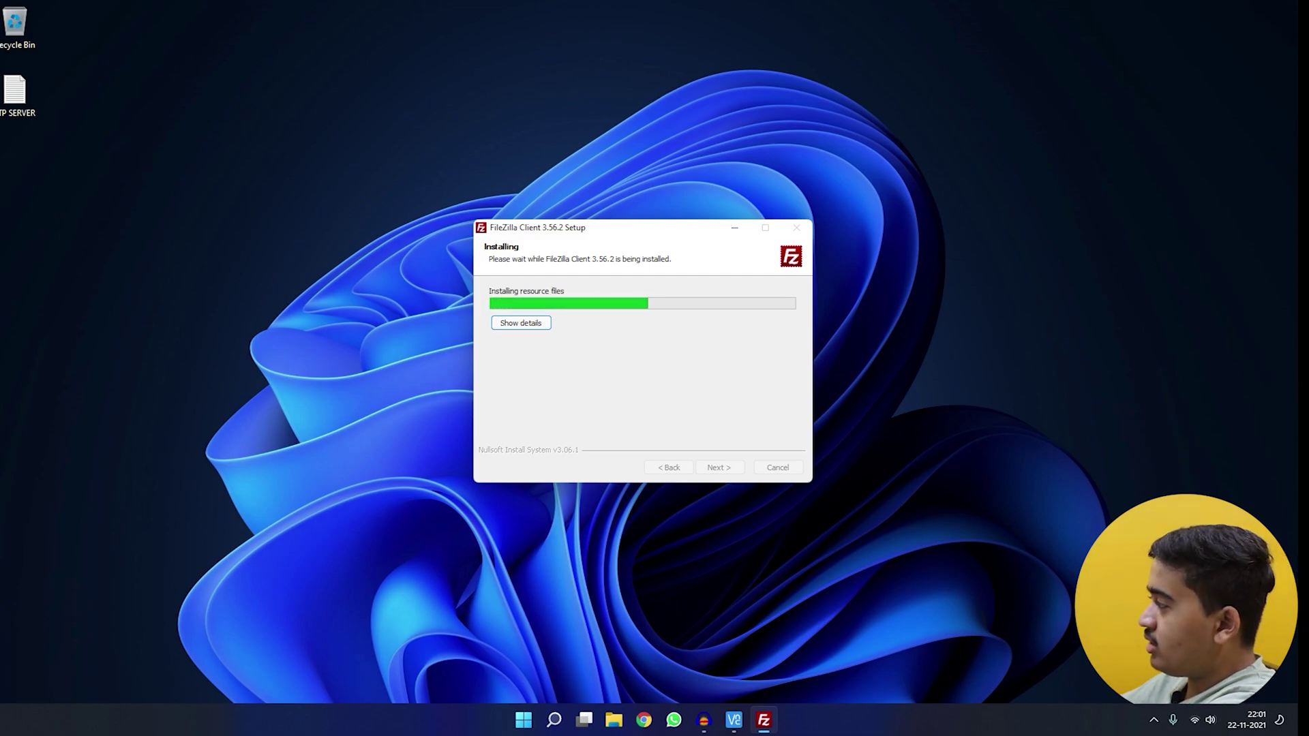
key(Return)
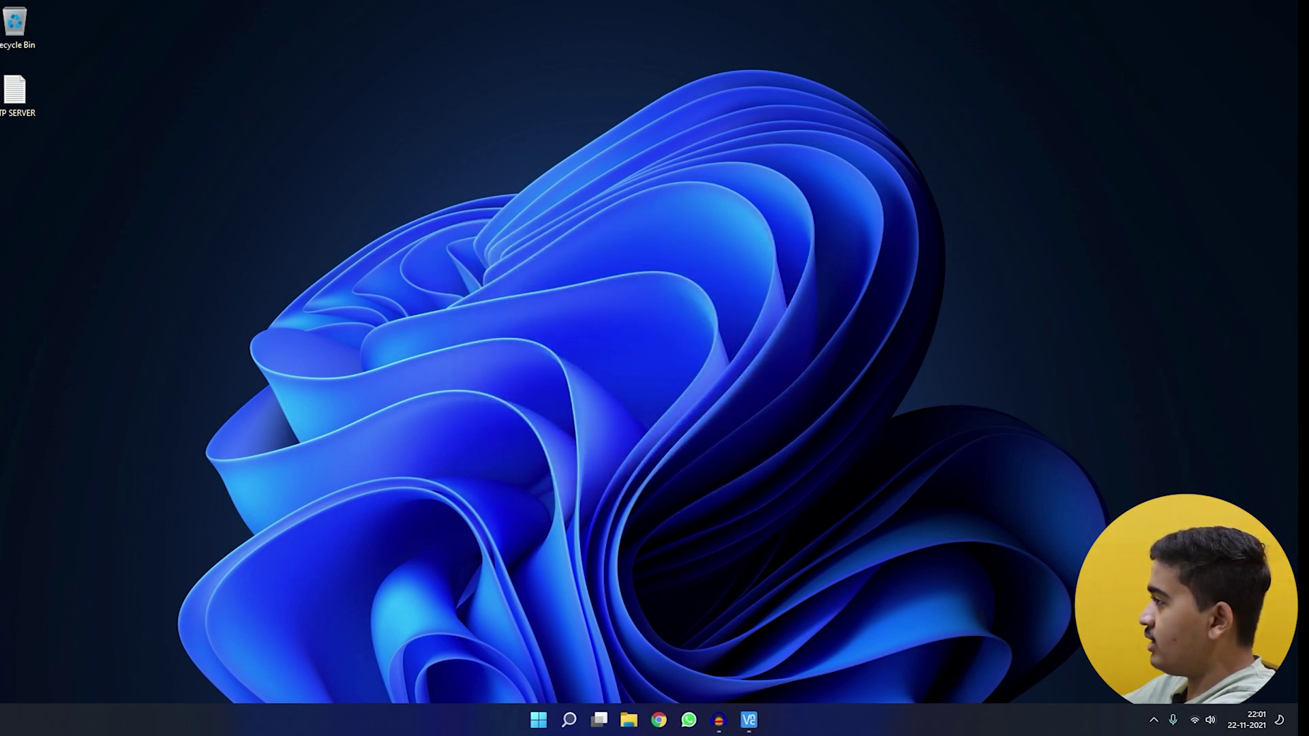
Step: Dismiss the FileZilla welcome message and bring up the Raspberry Pi remote desktop maximized
key(Return)
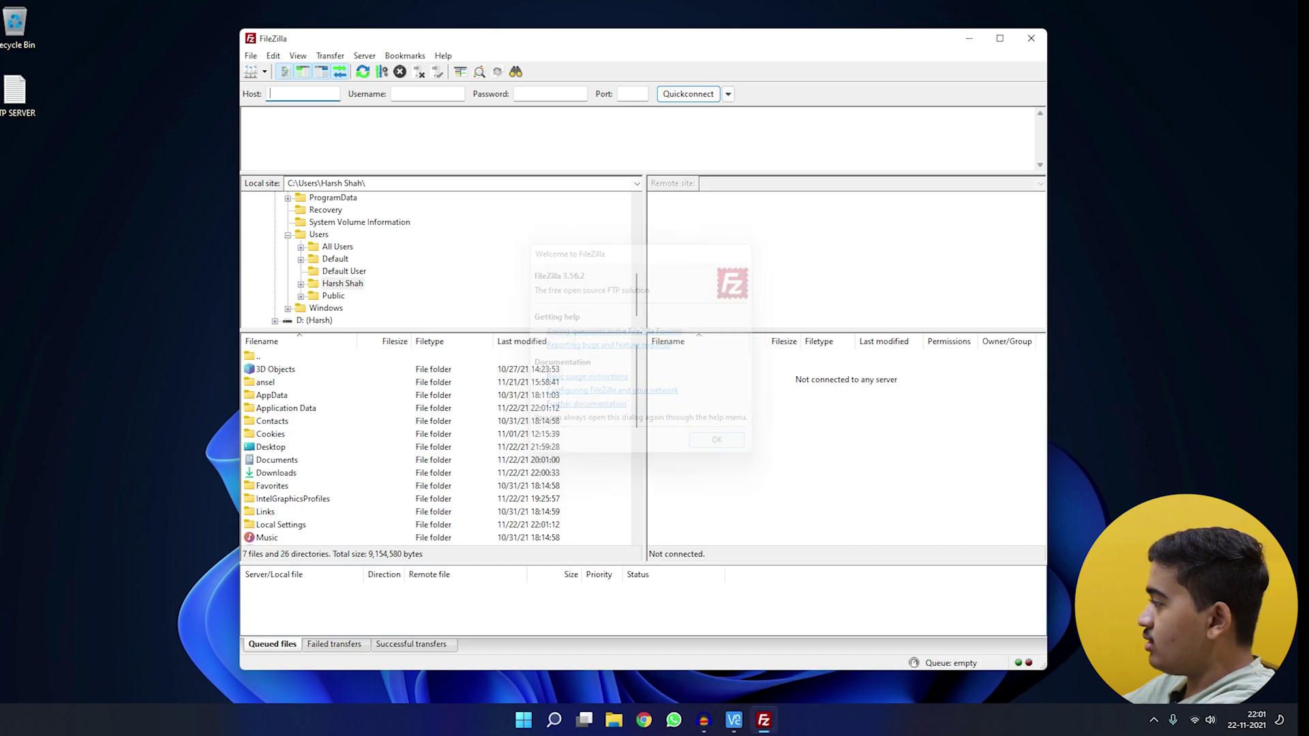
key(alt+Tab)
key(super+Up)
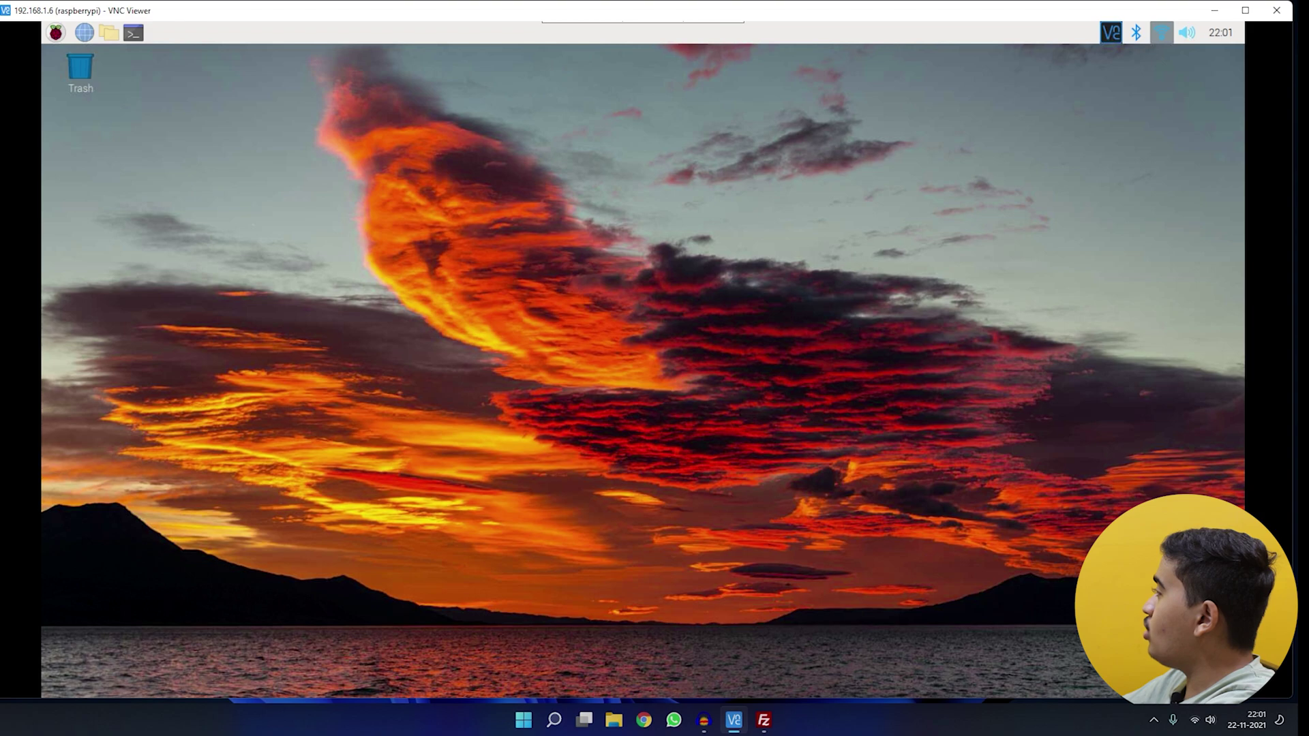
mouse_move(1161, 32)
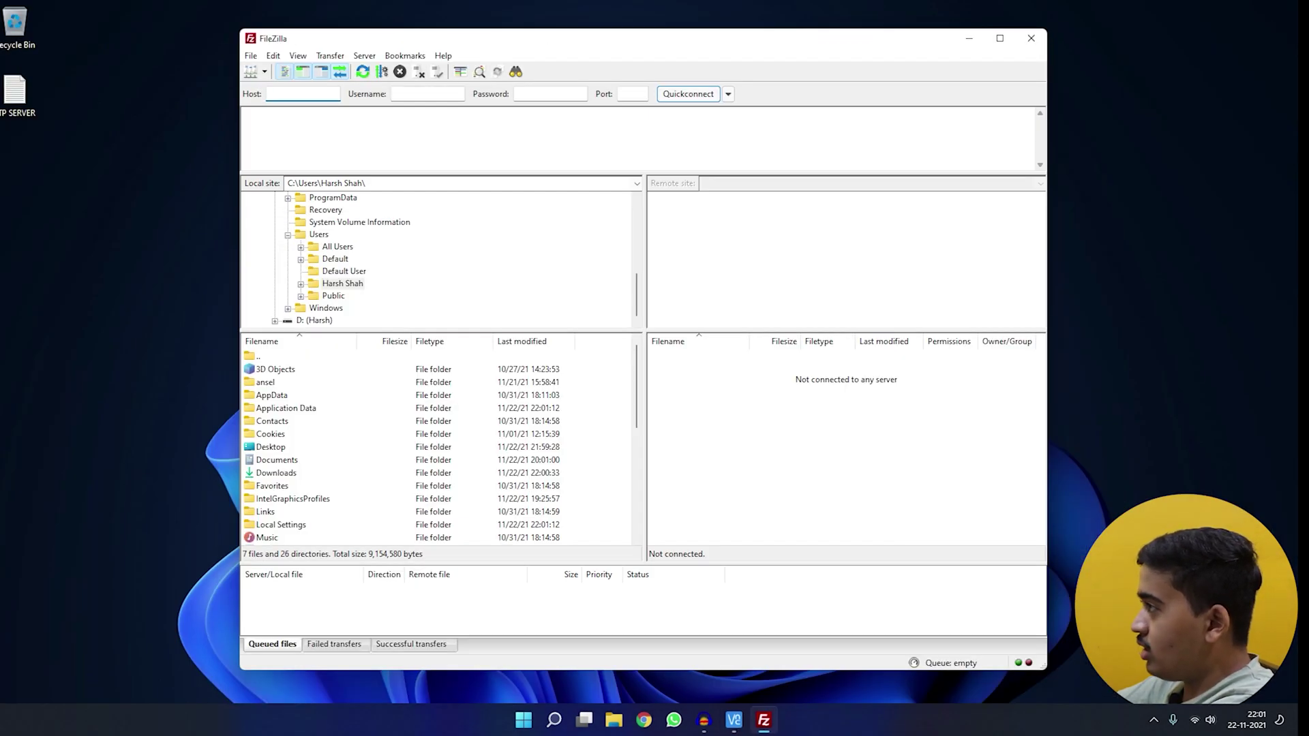
Step: Quick-connect to 192.168.1.6 on port 21 with the Pi's username and password, agreeing to save passwords
text(192)
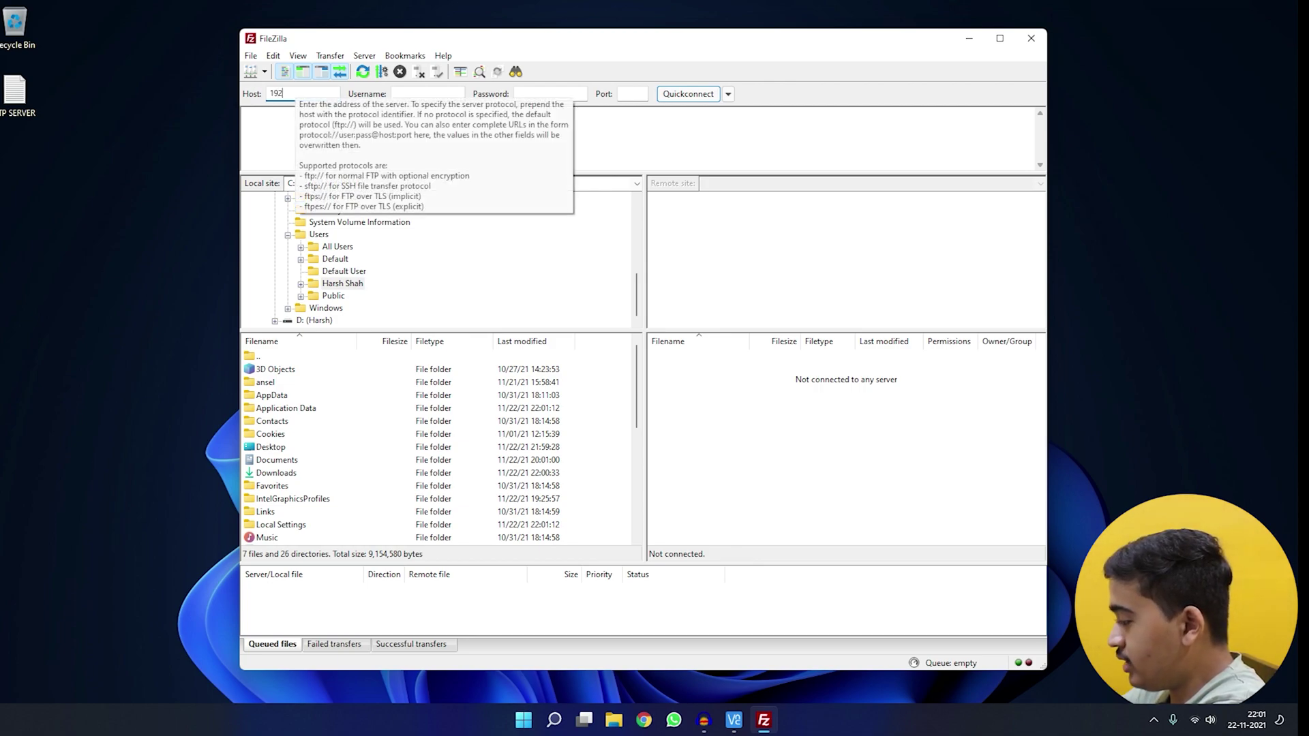
text(.168)
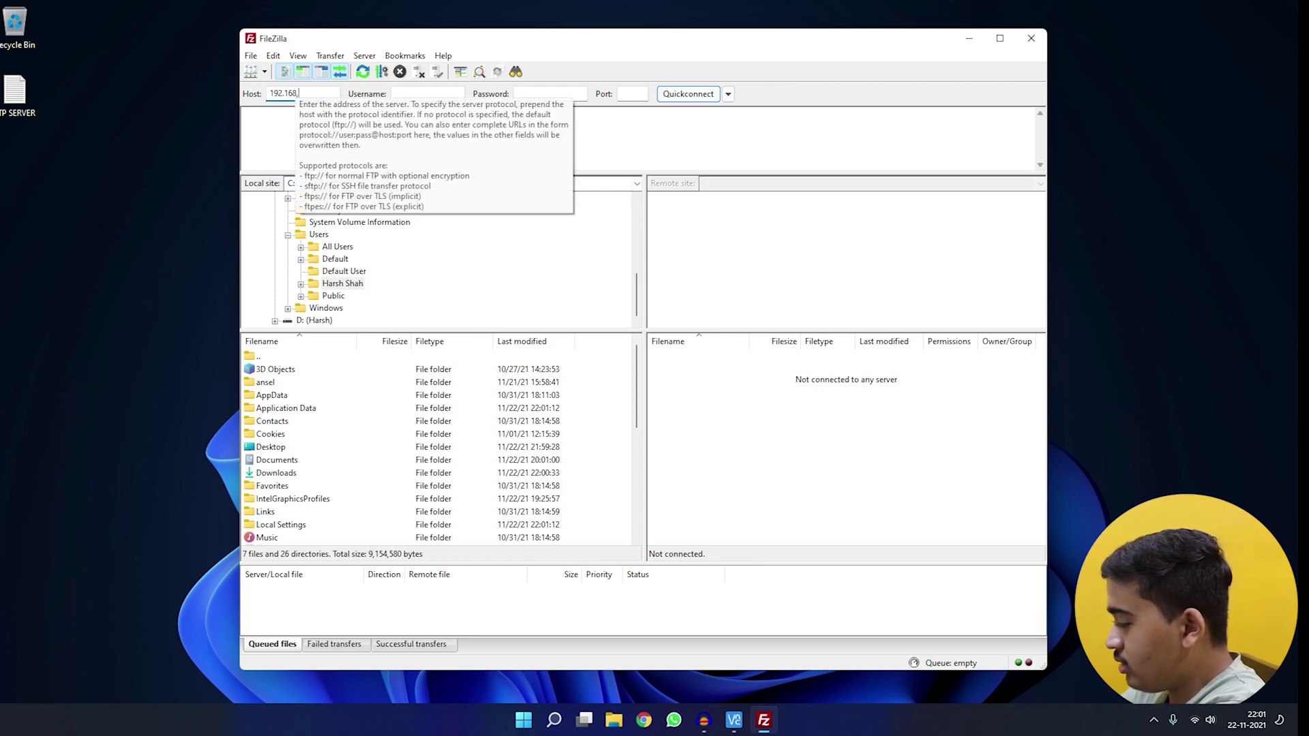
text(.1.)
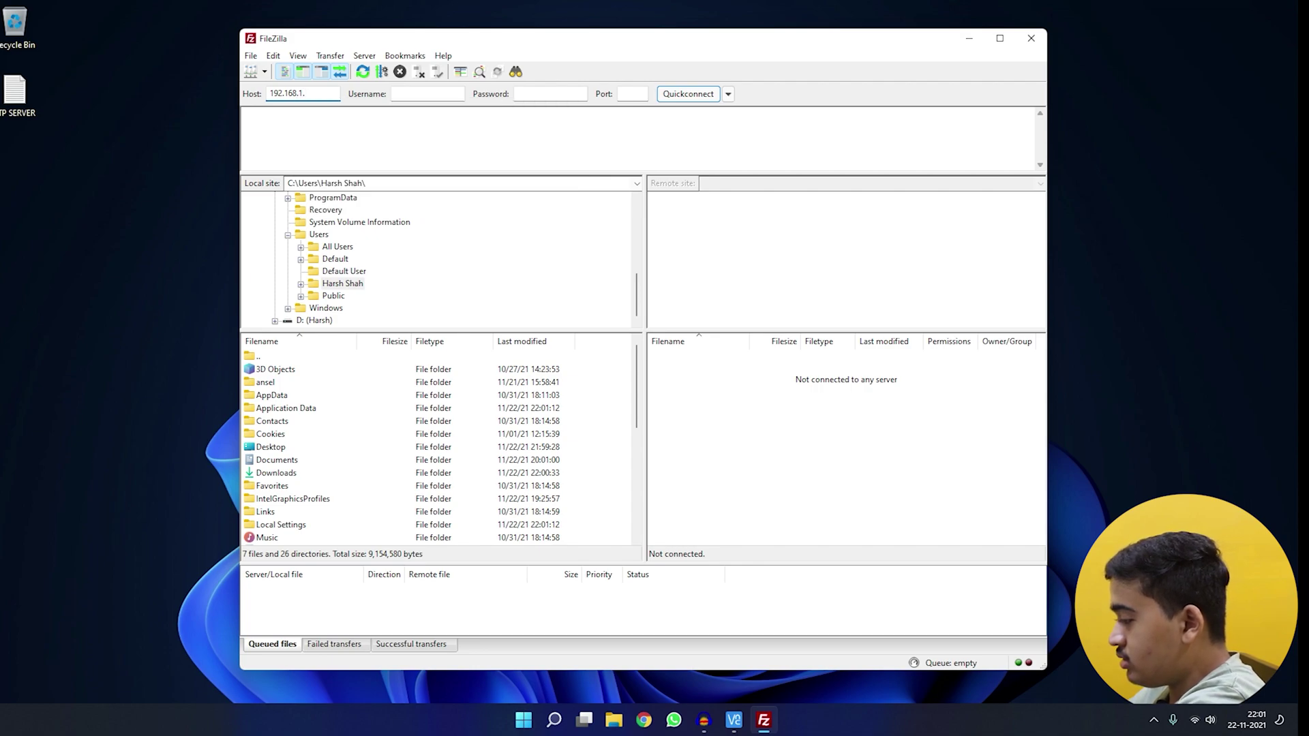
text(6)
click(428, 94)
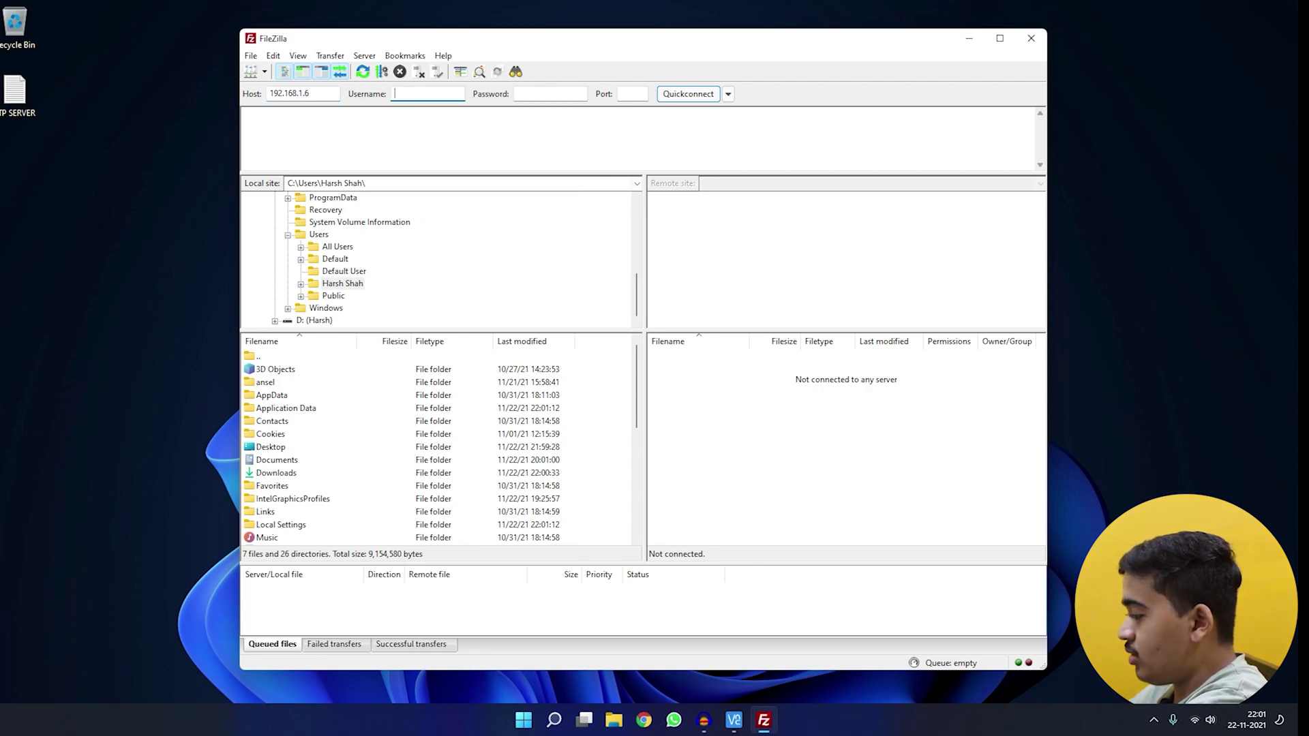
text(p)
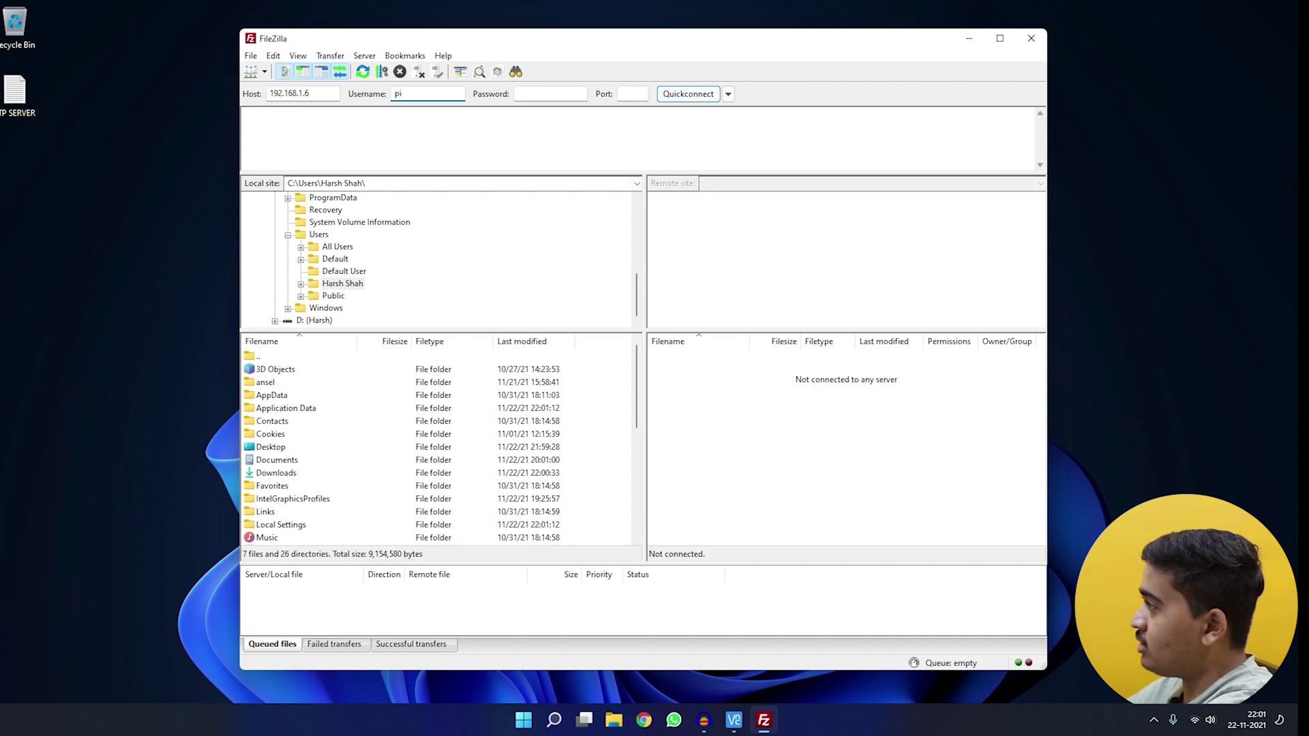
text(i)
click(550, 93)
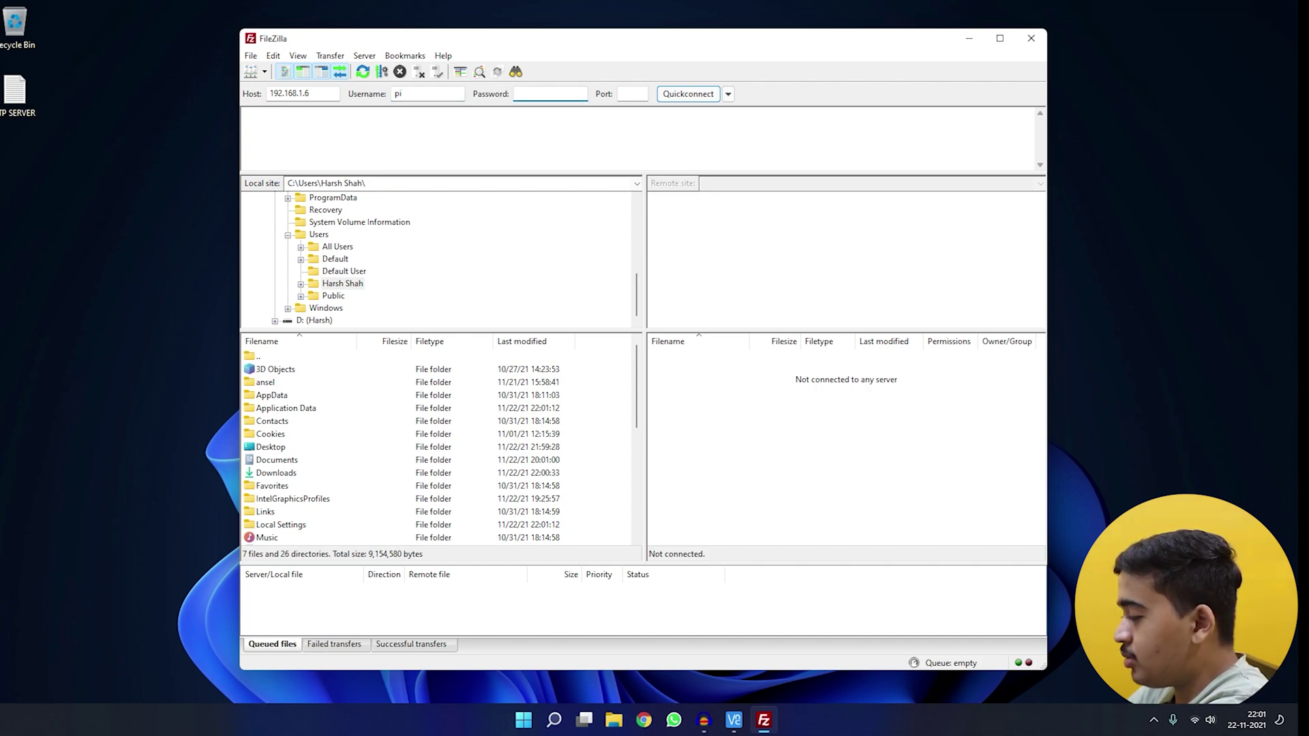
text(******)
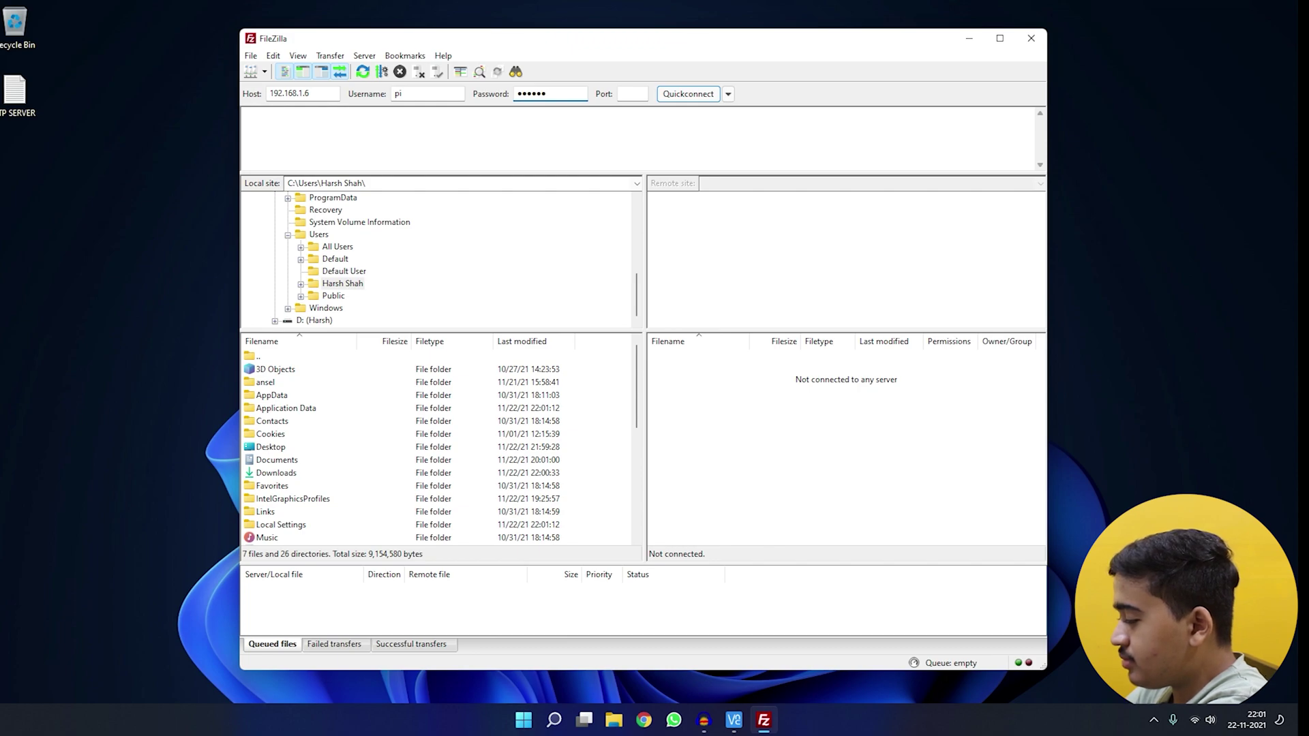
text(***)
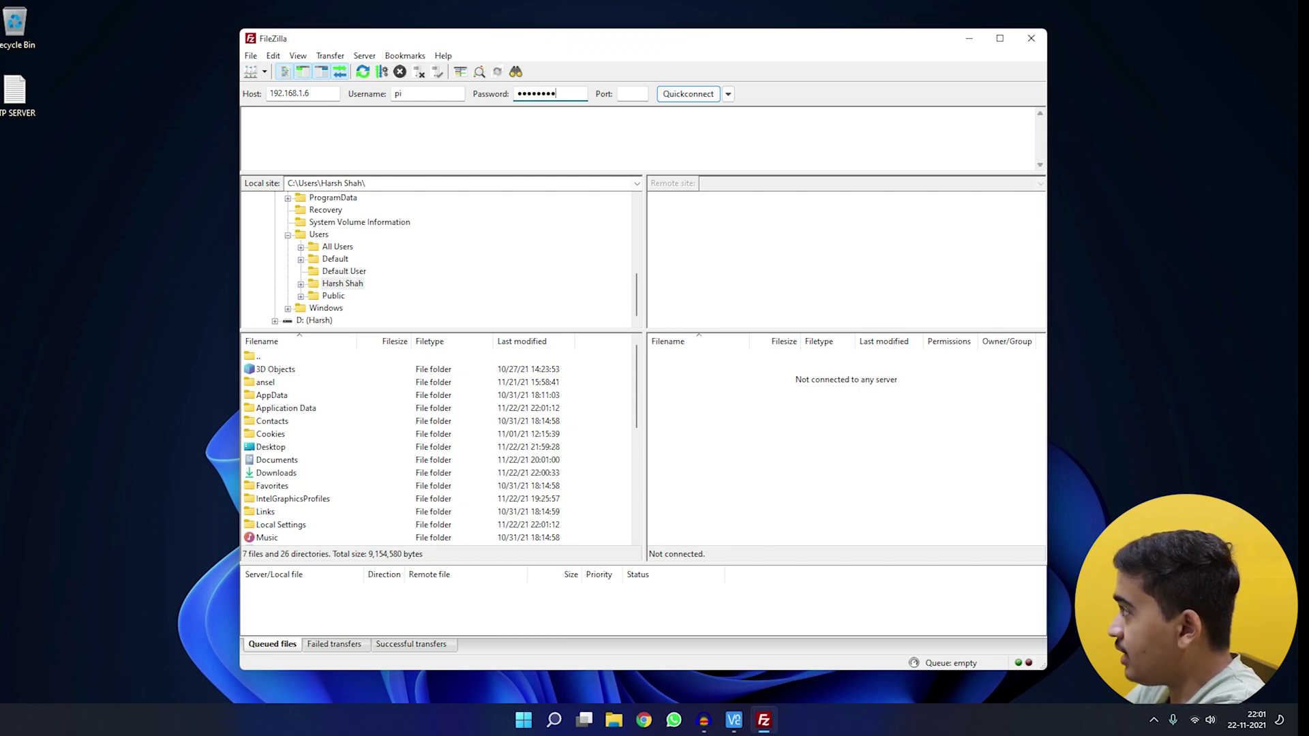
key(BackSpace)
key(BackSpace)
key(BackSpace)
key(BackSpace)
key(BackSpace)
key(BackSpace)
key(BackSpace)
key(BackSpace)
text(********)
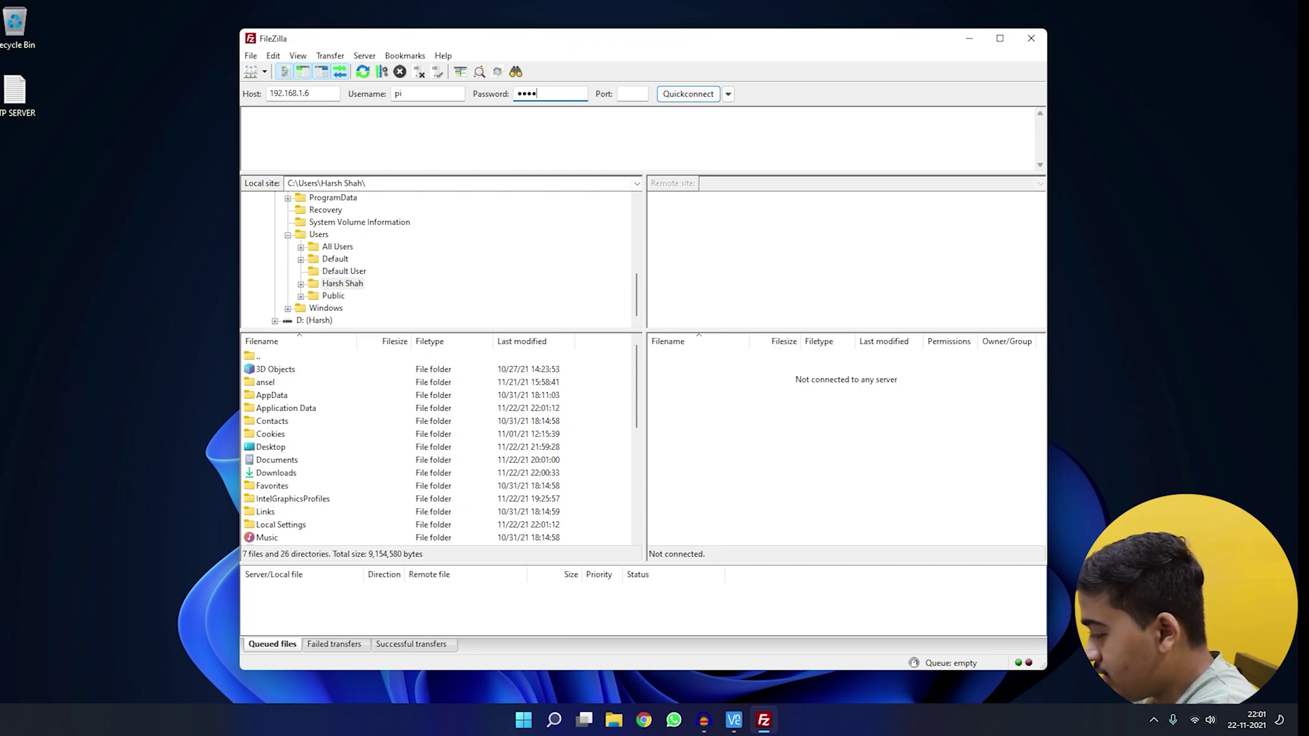
text(*)
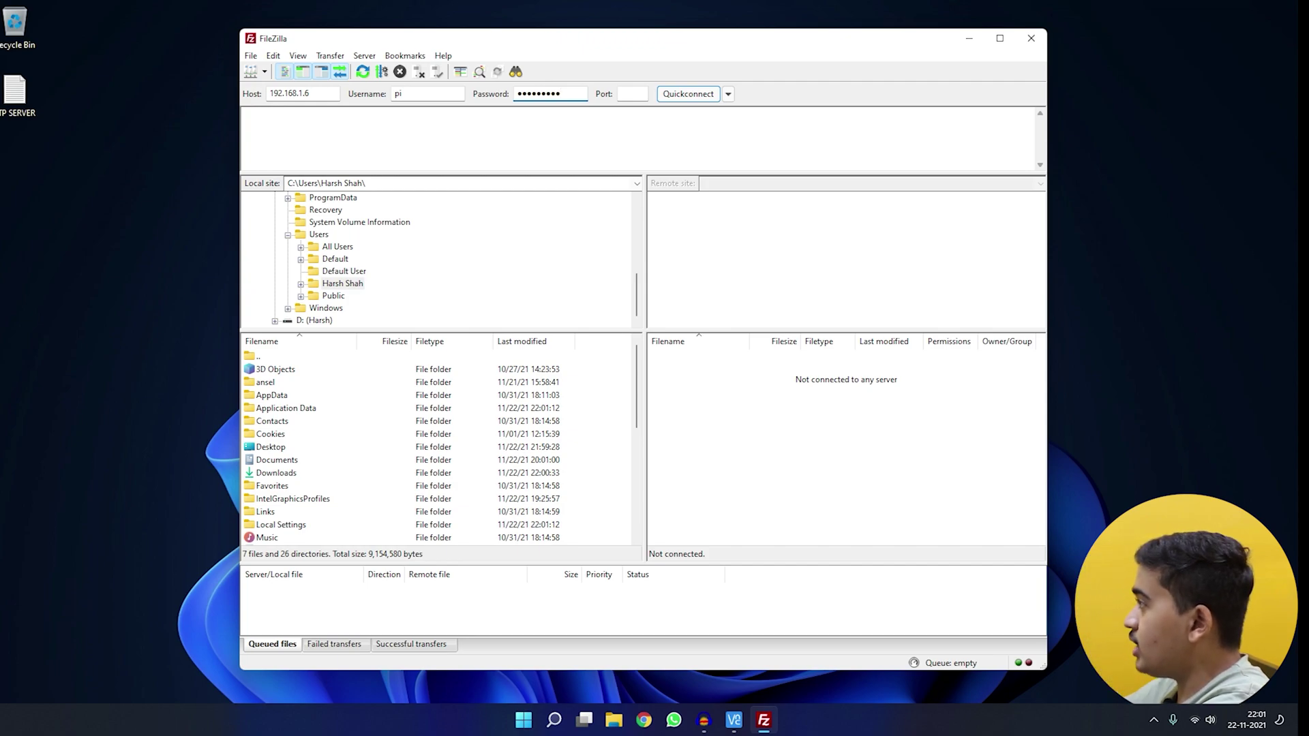
text(21)
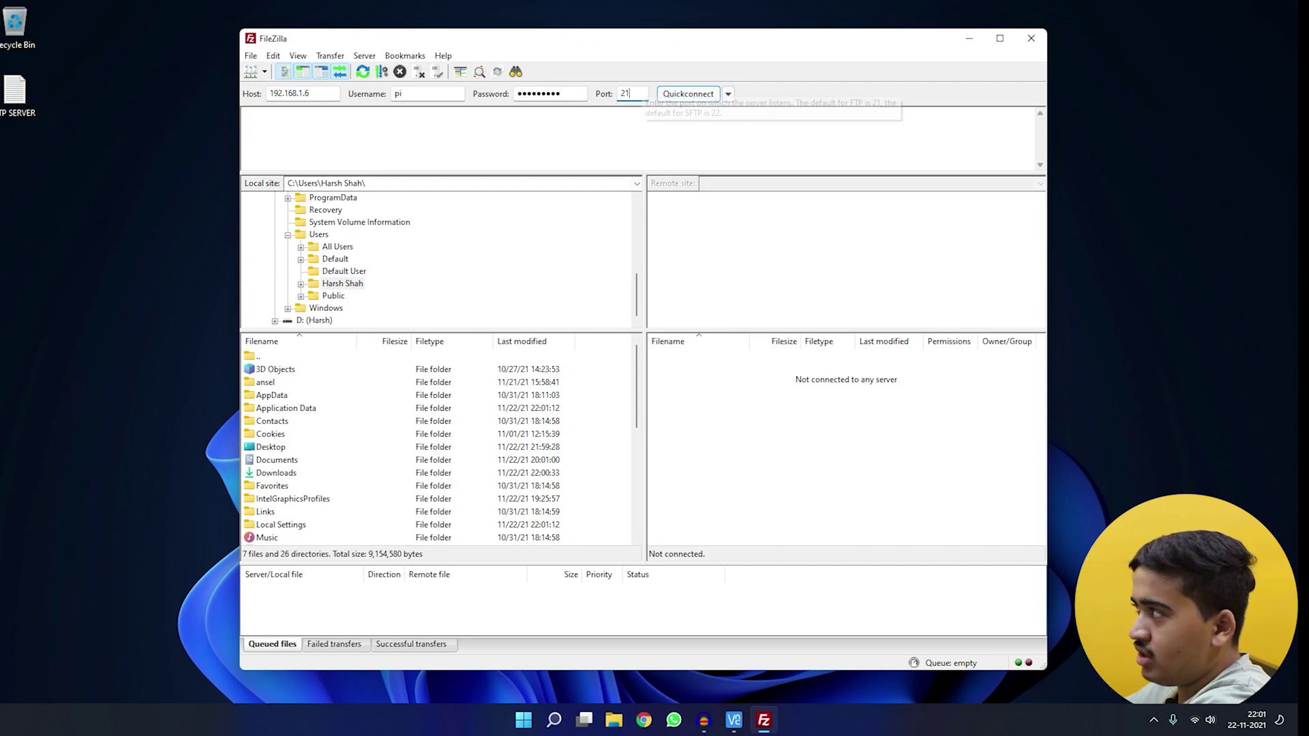
key(Return)
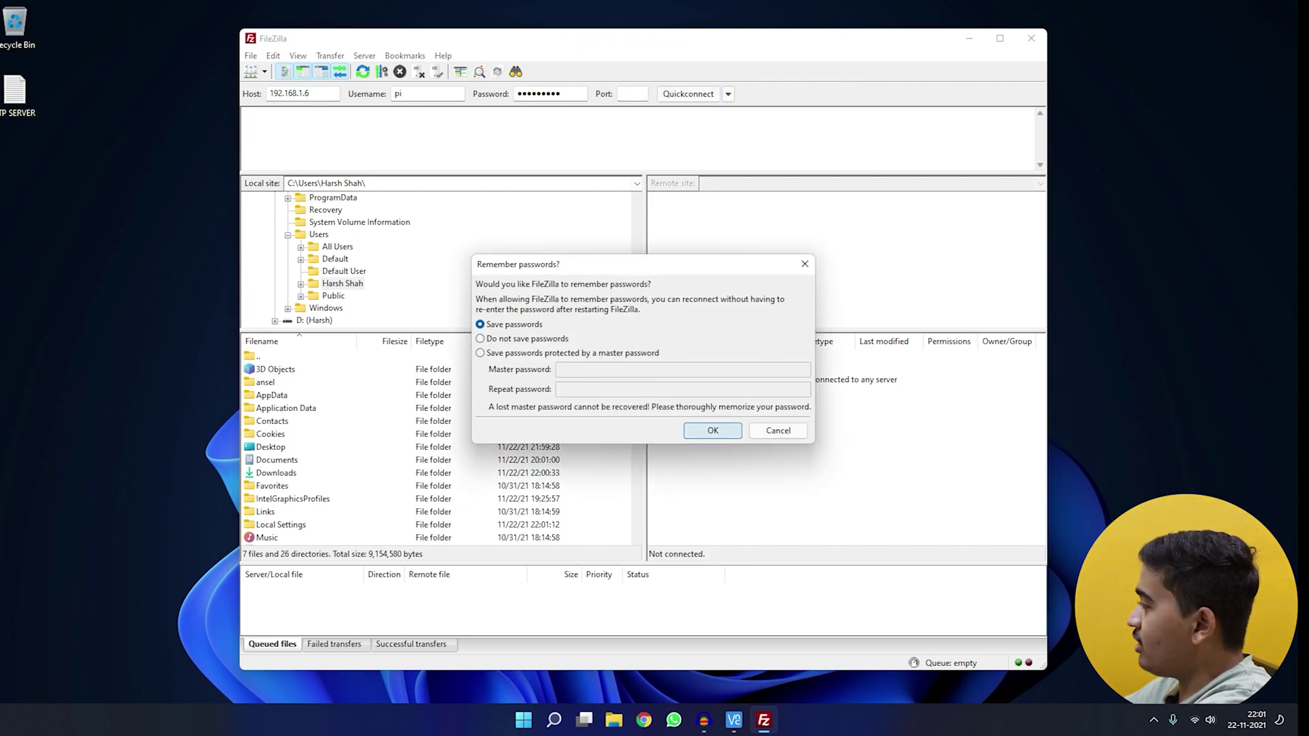
click(712, 430)
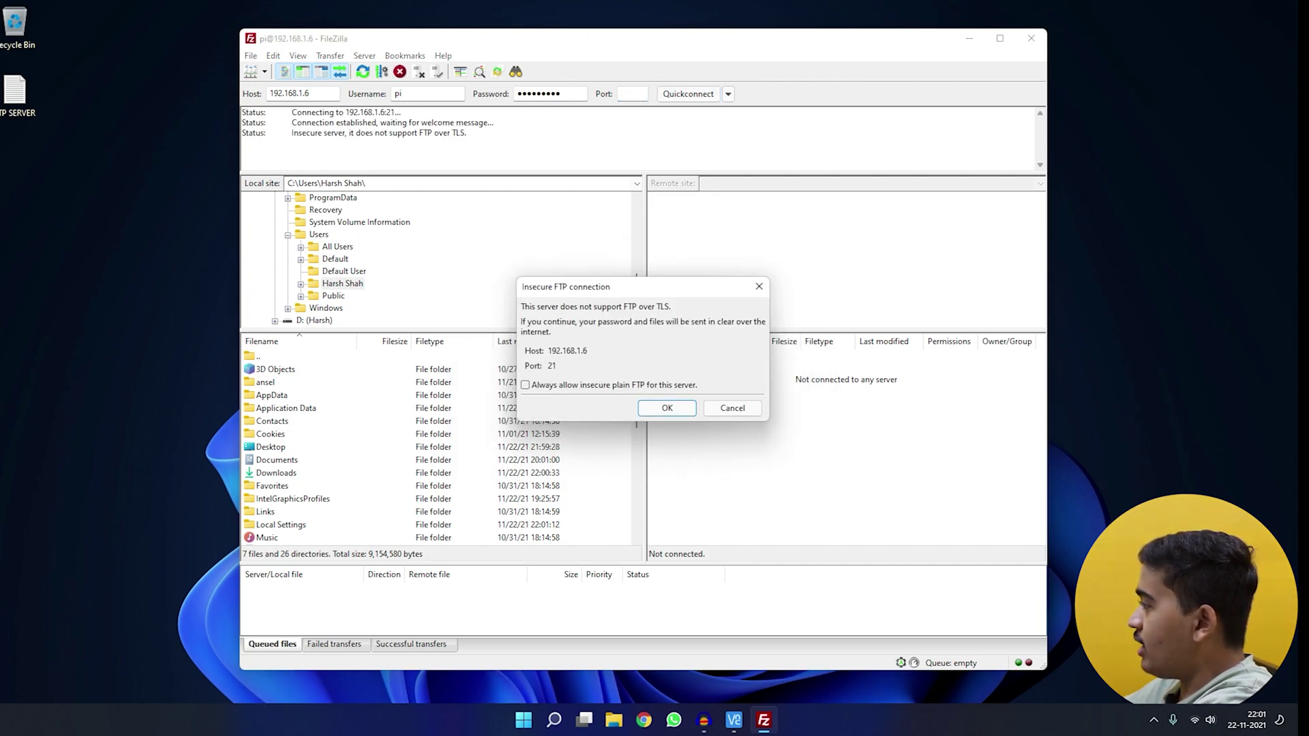
Step: Always allow plain FTP for 192.168.1.6, accept the insecure warning, and show the Pi desktop
click(525, 385)
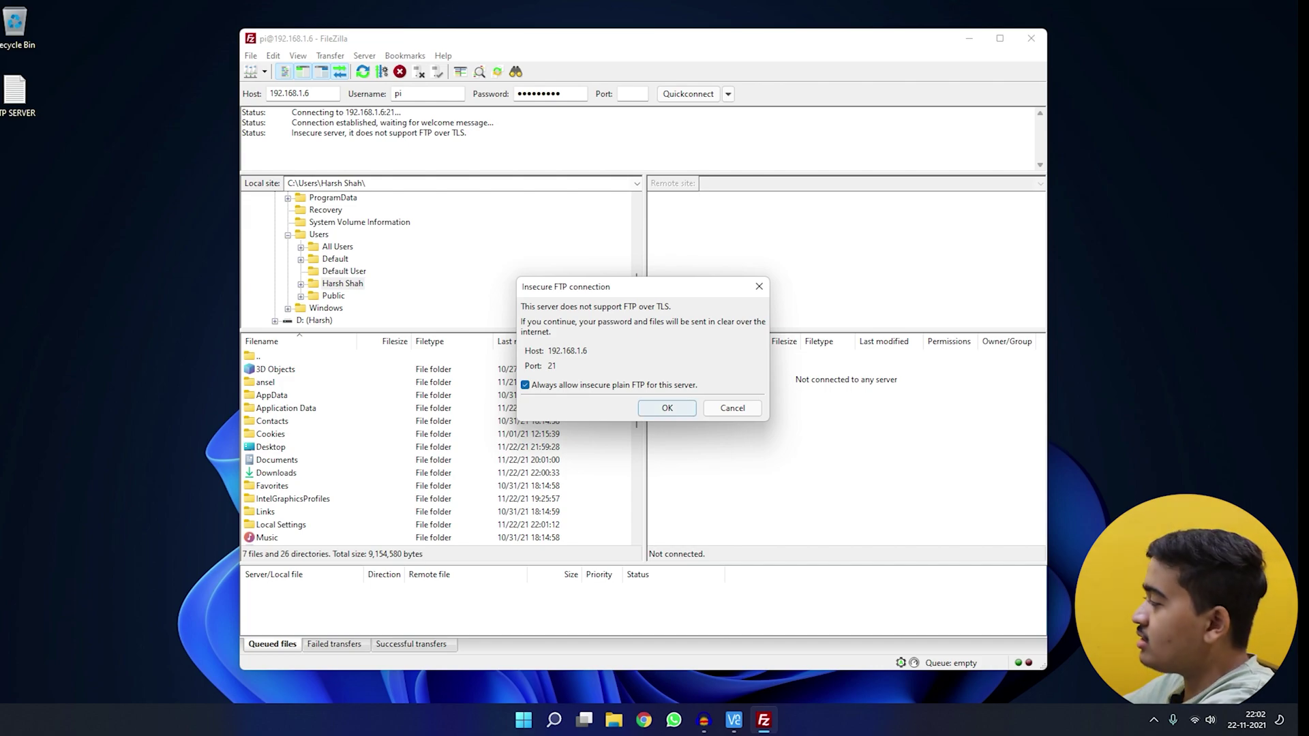
key(Return)
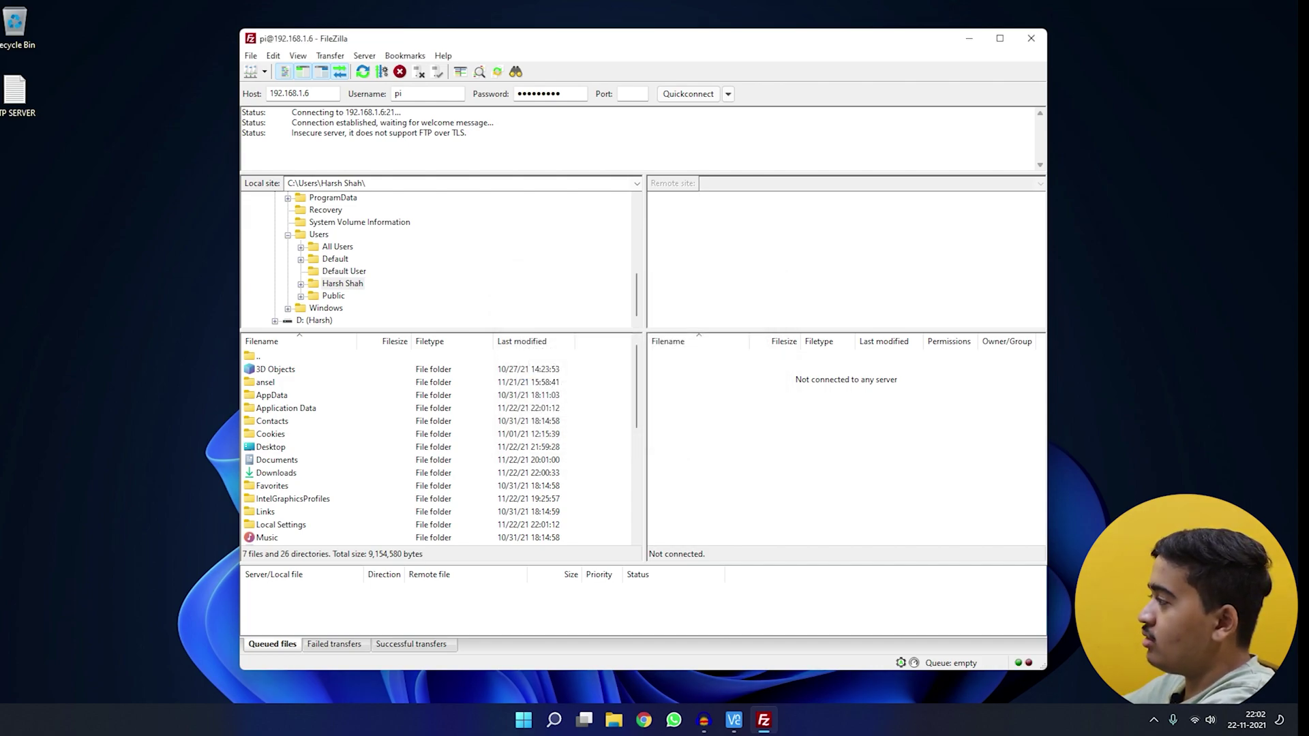
mouse_move(733, 719)
click(733, 653)
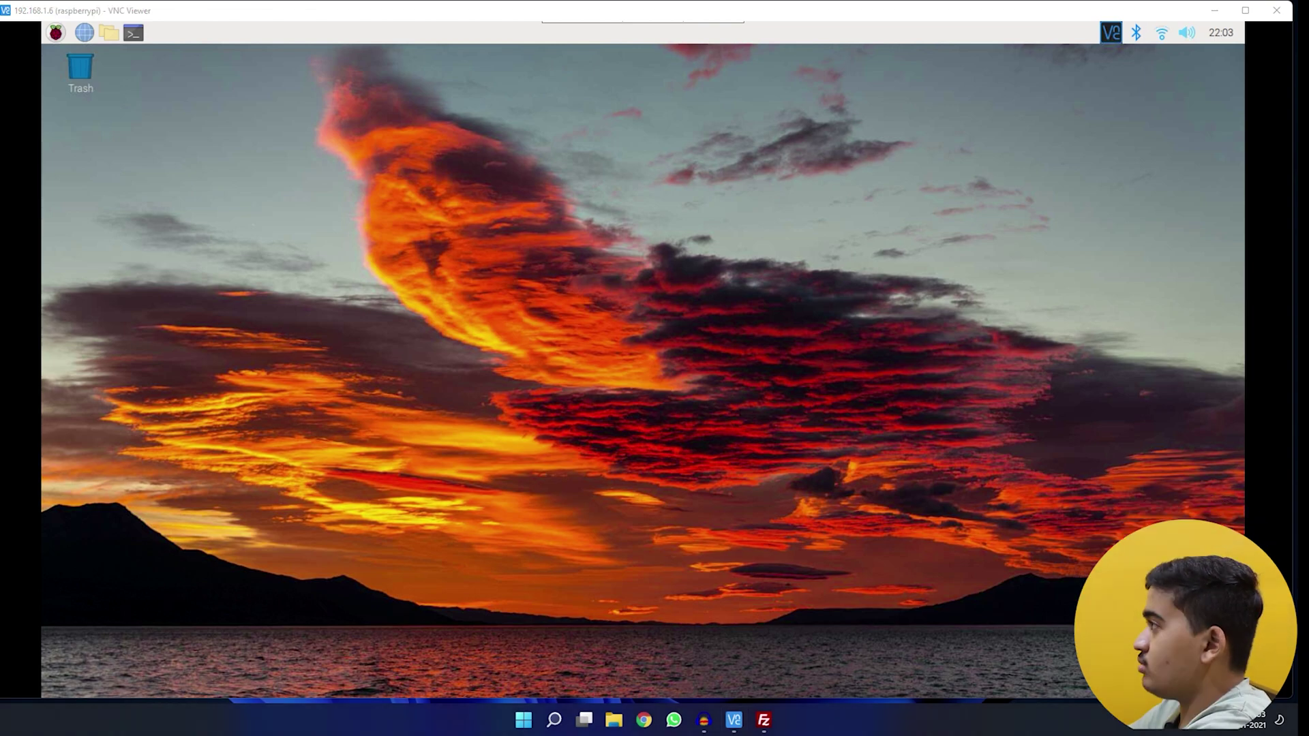
Step: Open a full-screen terminal on the Pi and paste the chmod a-w /home/[user]/FTP command
click(734, 32)
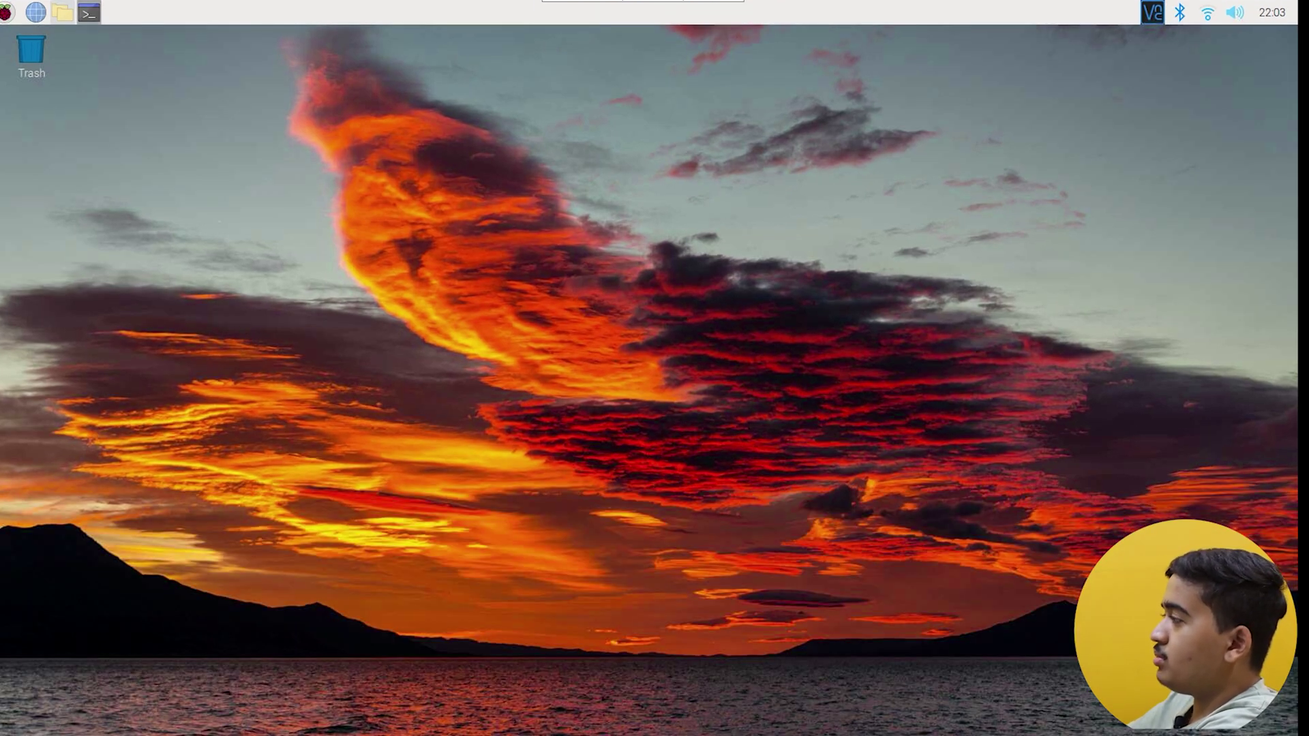
click(88, 12)
right_click(538, 333)
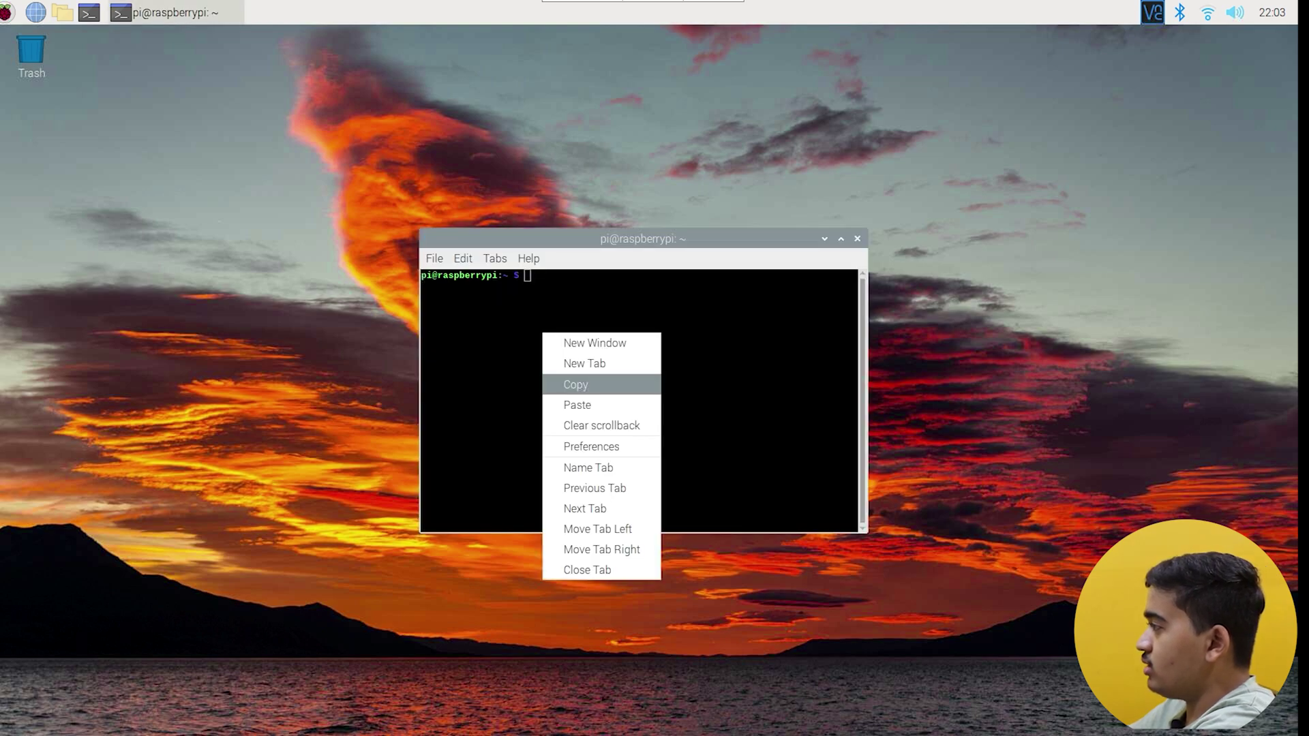
click(566, 402)
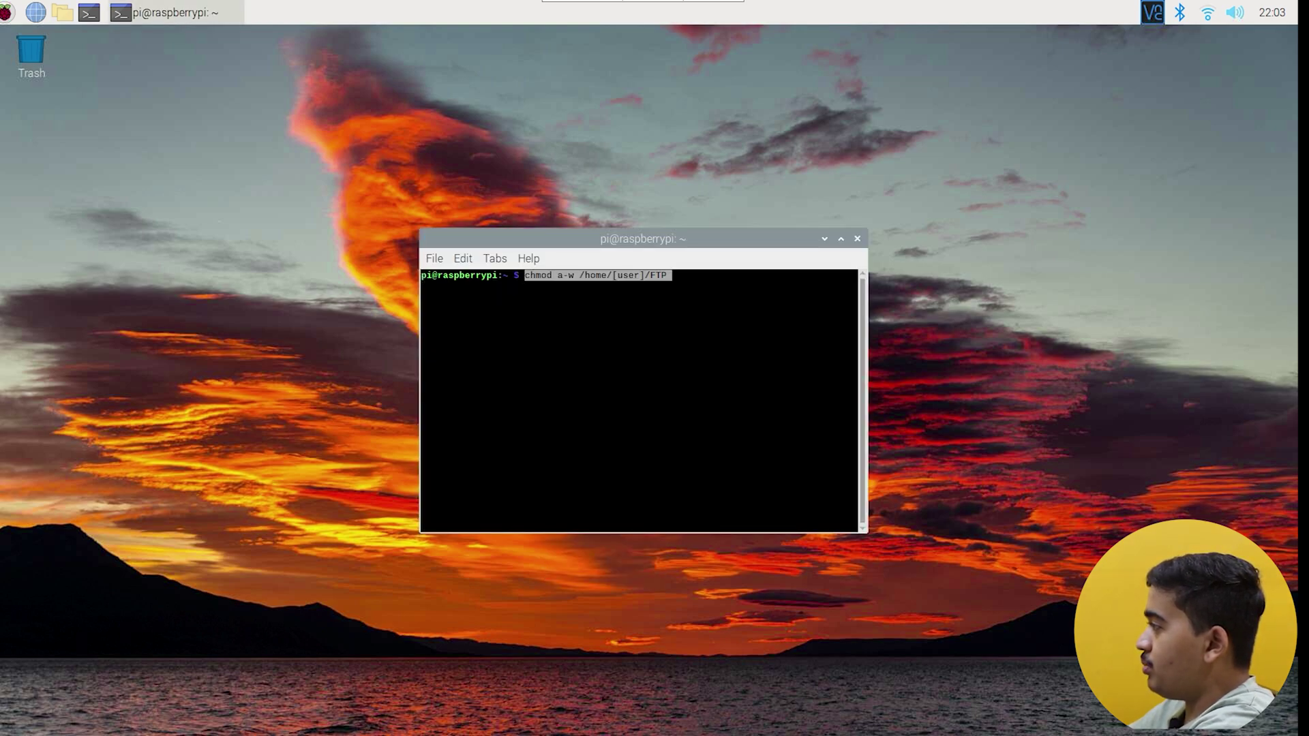
right_click(653, 270)
click(702, 321)
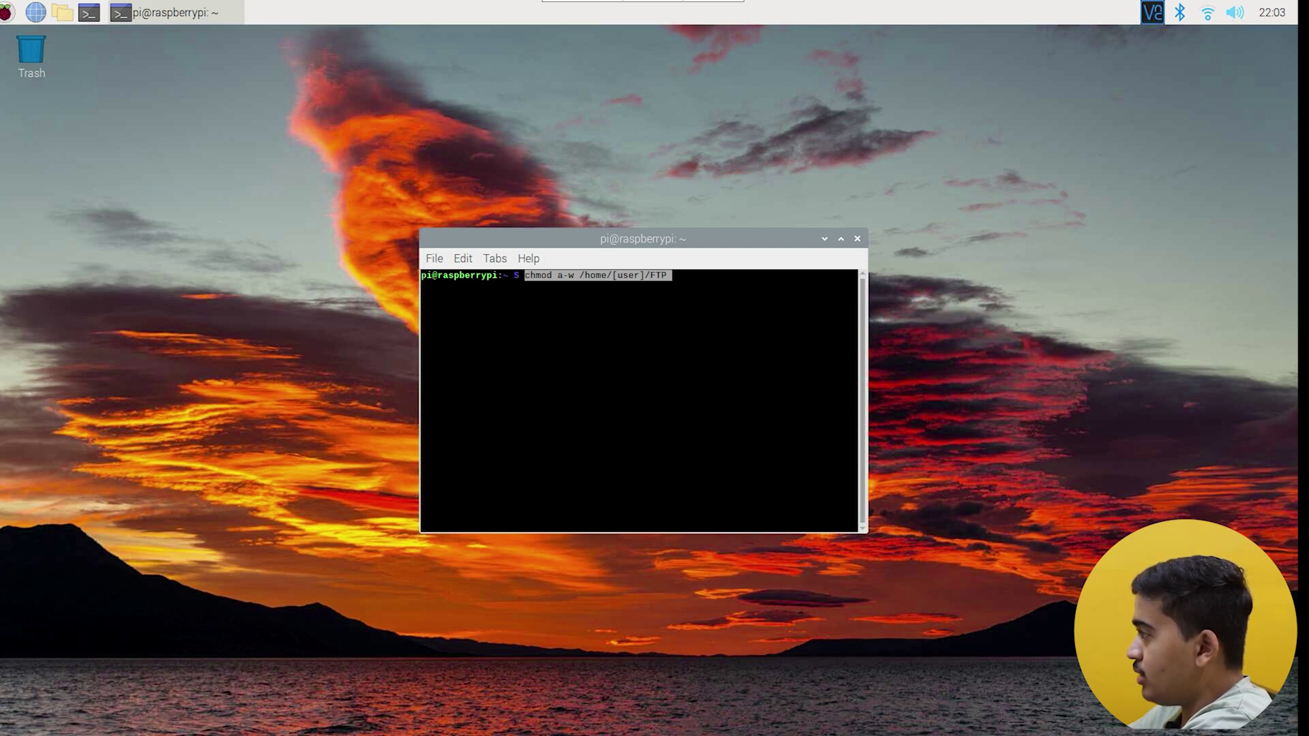
Step: Replace [user] with pi, run chmod a-w /home/pi/FTP, close the terminal, and exit full screen
key(End)
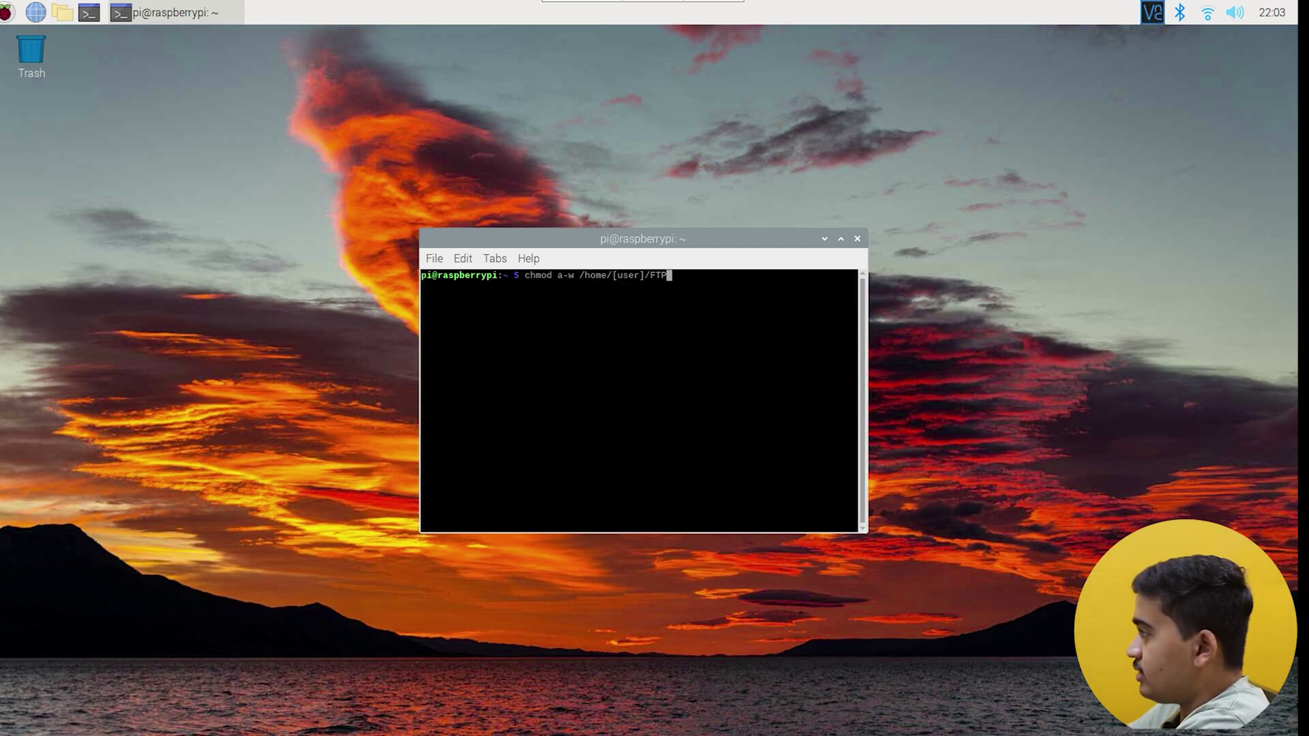
key(Left)
key(Left)
key(Left)
key(Left)
key(BackSpace)
key(BackSpace)
key(BackSpace)
key(BackSpace)
key(BackSpace)
key(BackSpace)
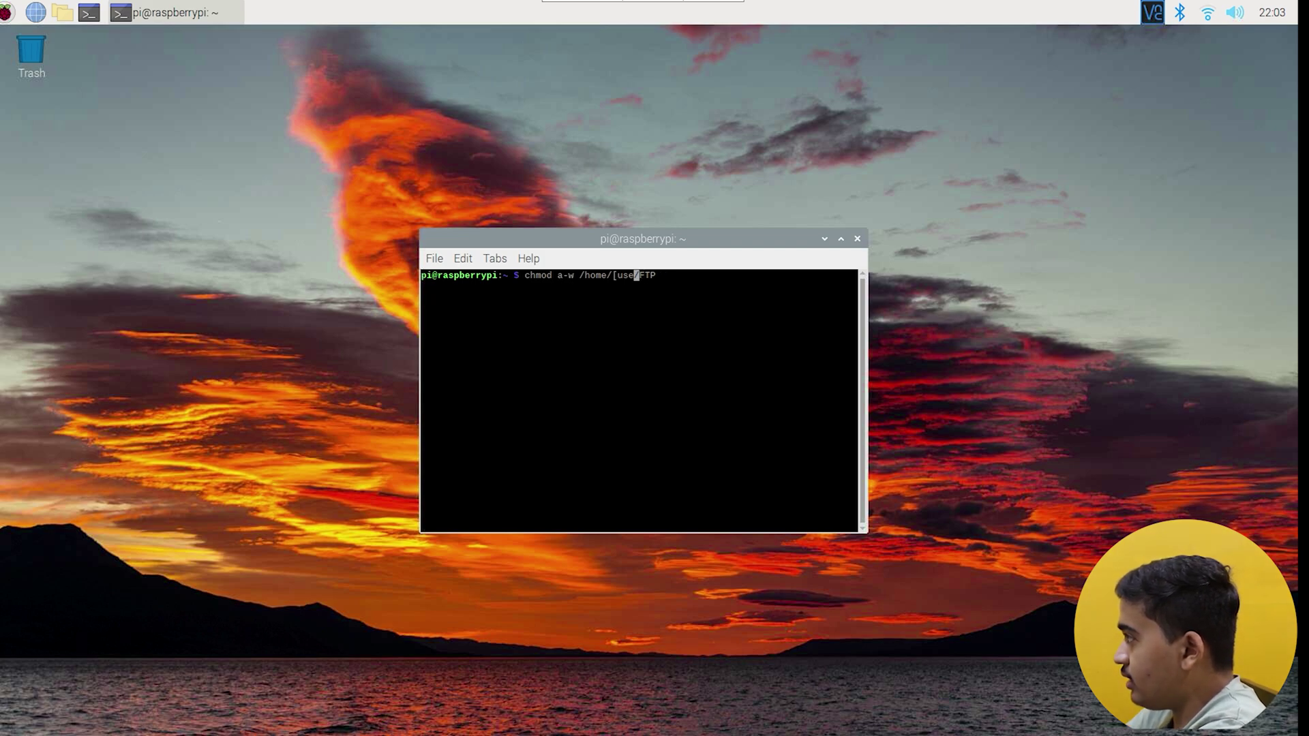
text(pi)
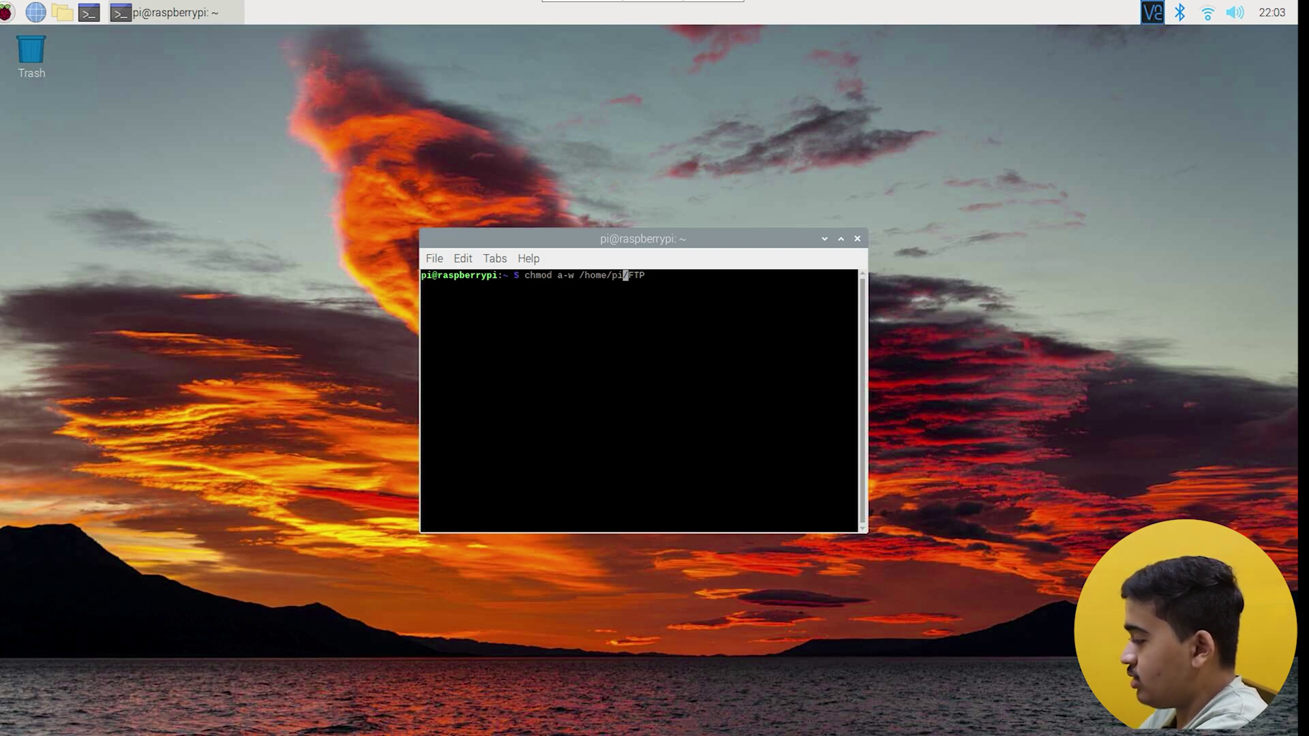
key(Return)
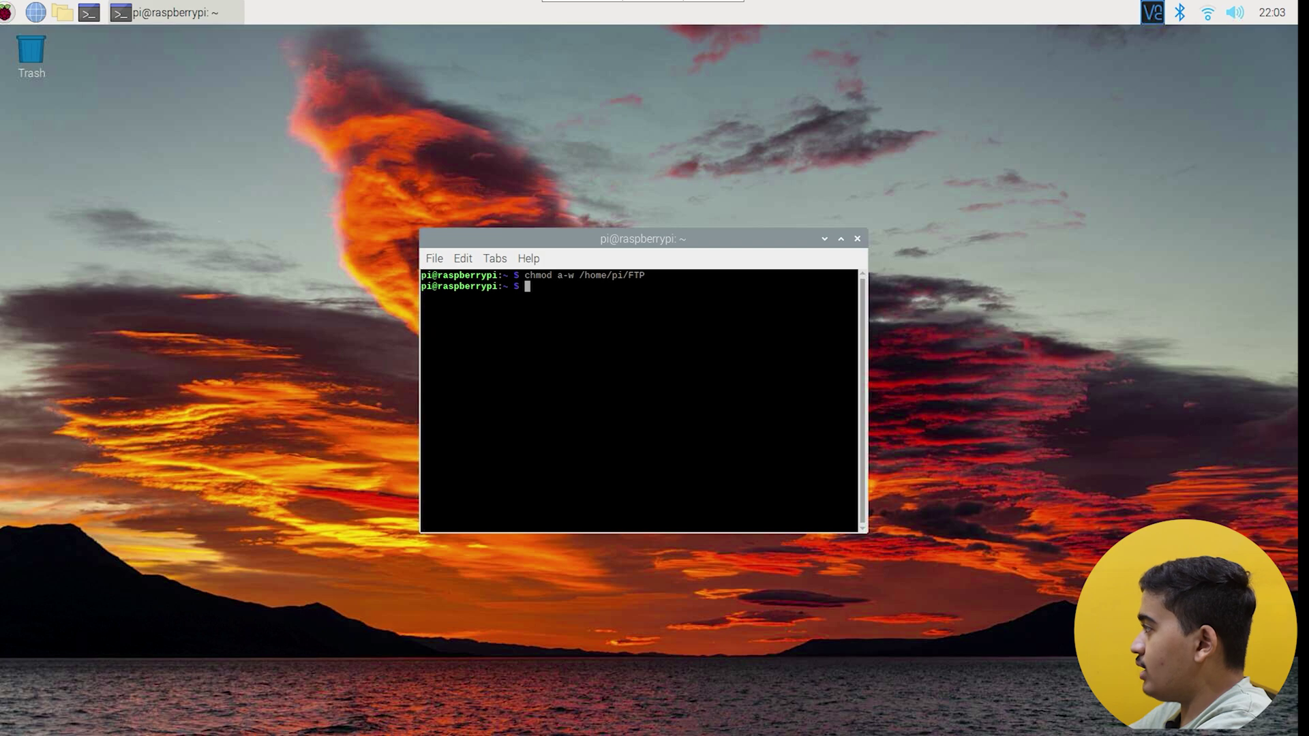
key(alt+F4)
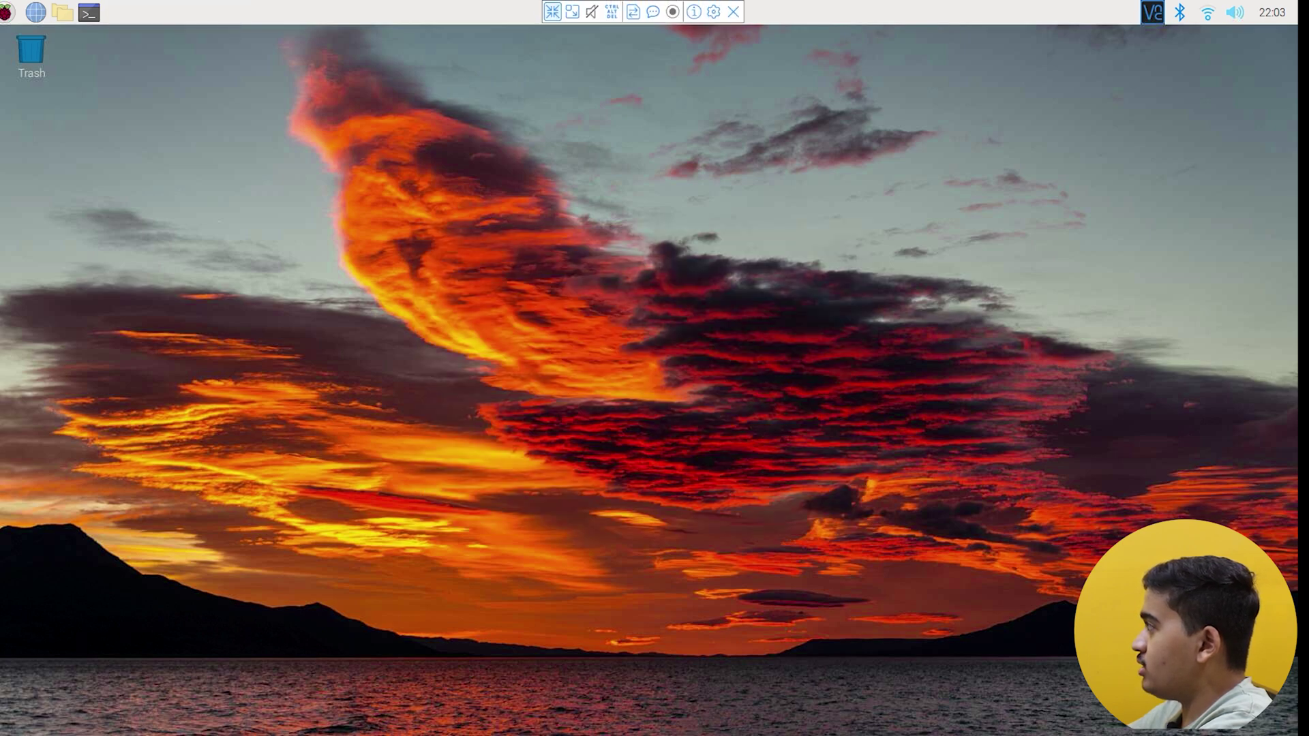
click(552, 11)
Step: Open the FTP SERVER notes in Notepad, paste clipboard text below the mkdir line, and close it
click(1214, 10)
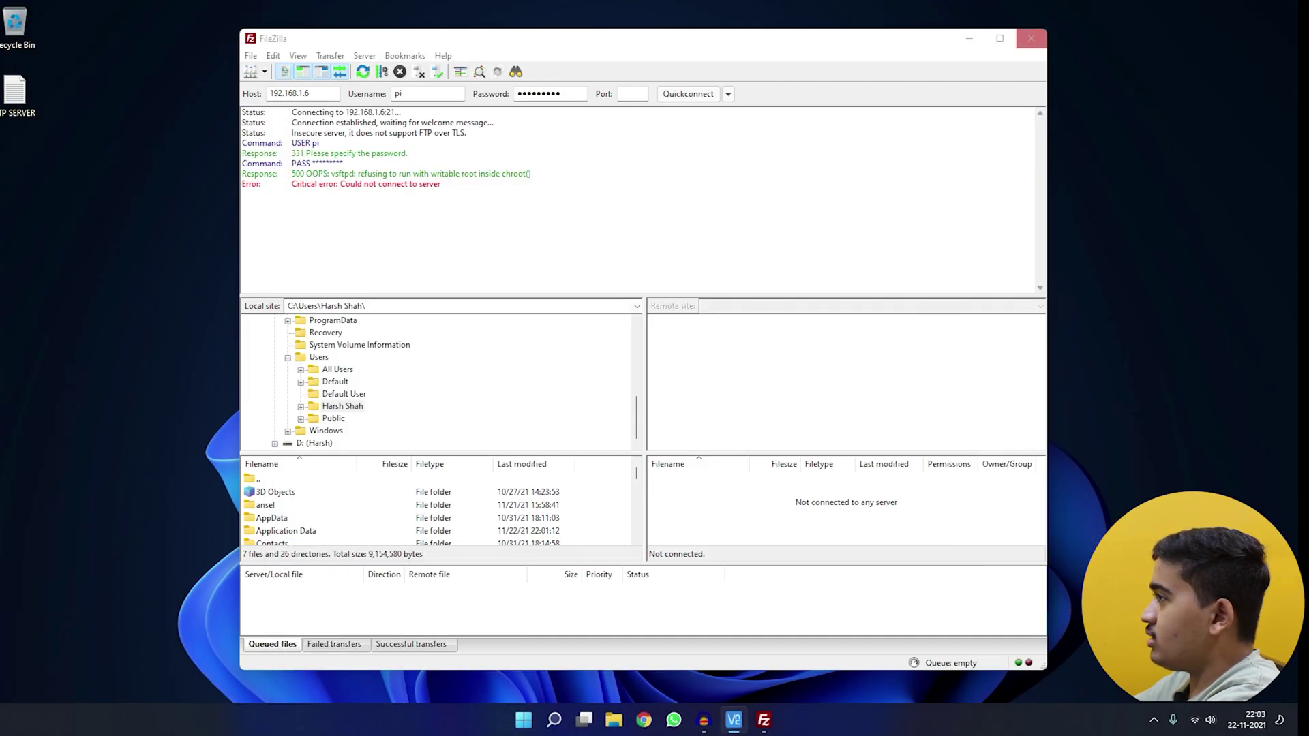
double_click(15, 92)
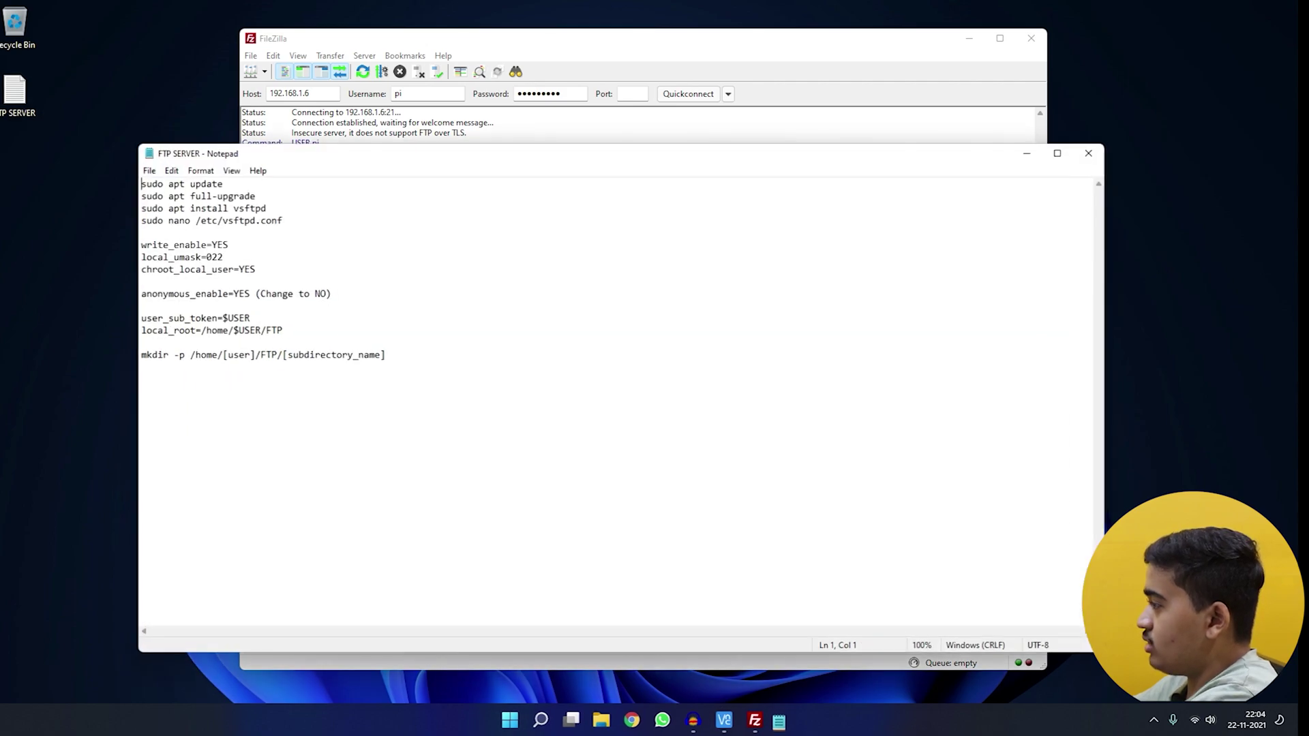
click(385, 354)
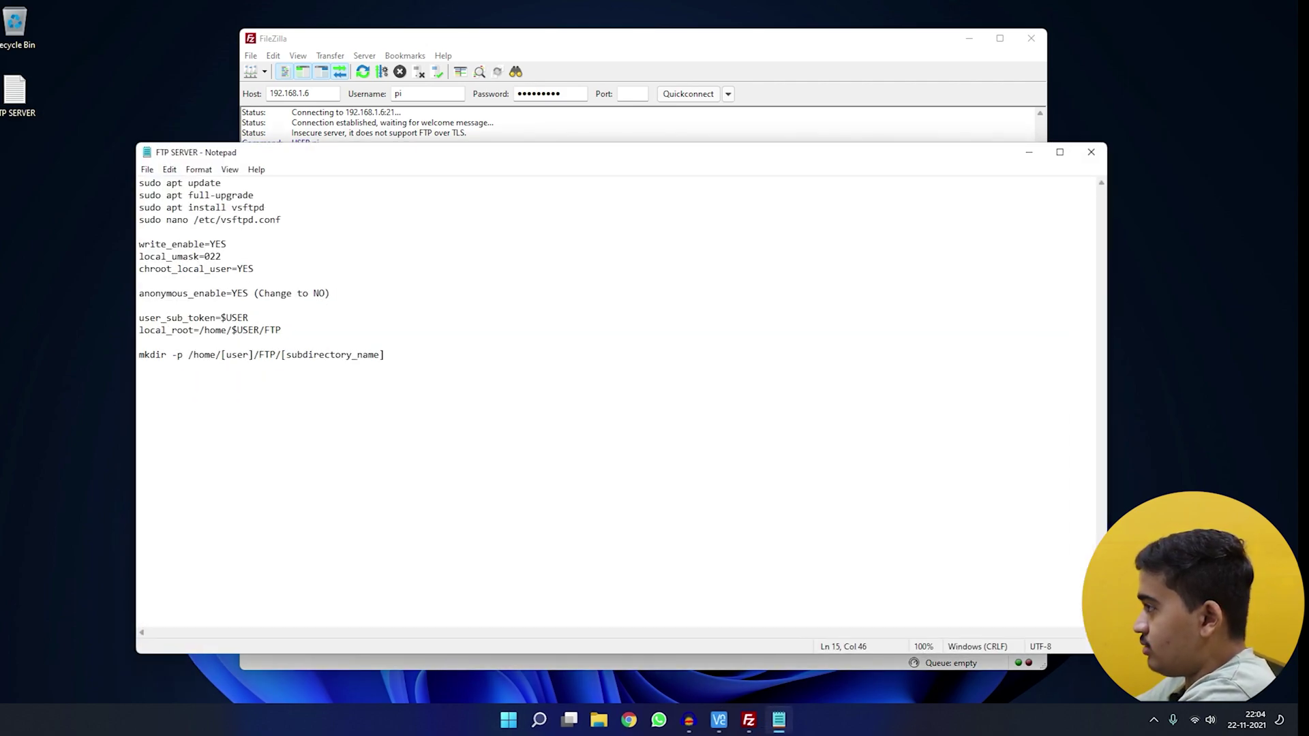
key(Return)
key(Return)
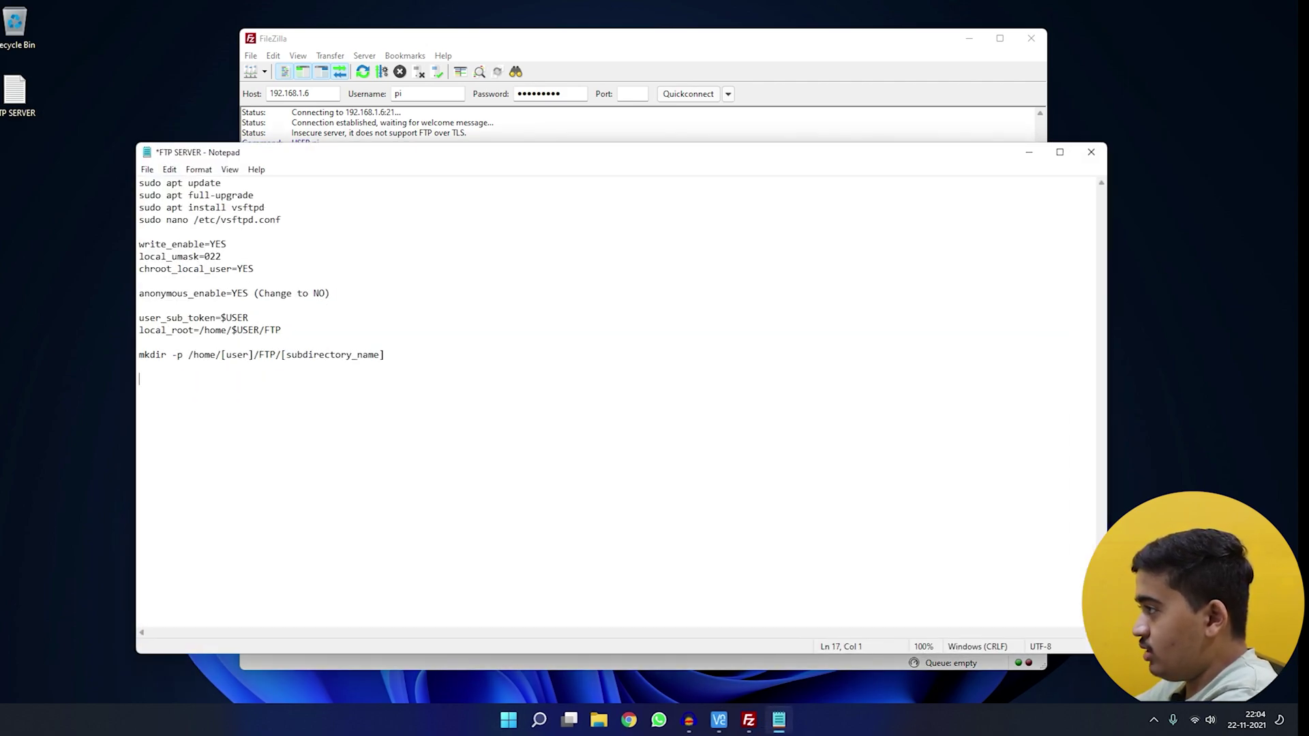
right_click(272, 403)
click(328, 465)
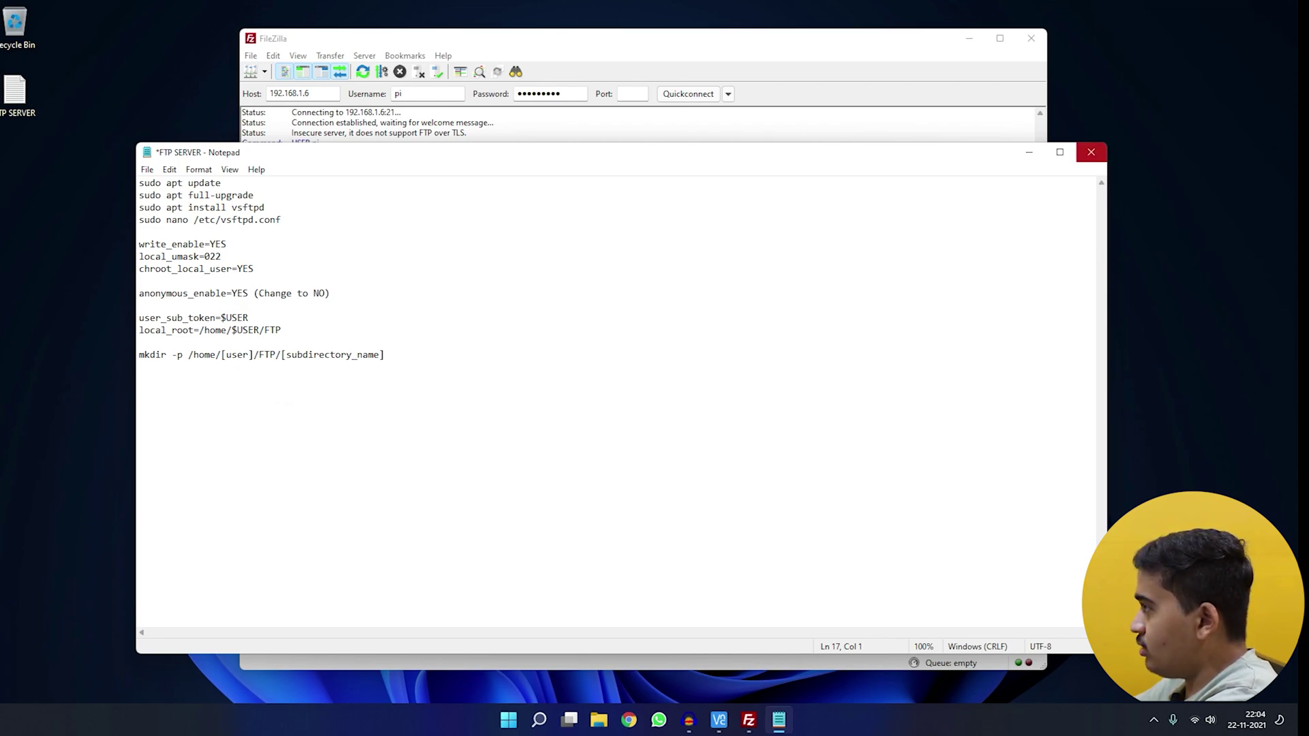
click(1091, 152)
Step: Close Notepad without saving, reconnect to the Pi, and open the remote Test folder
click(665, 366)
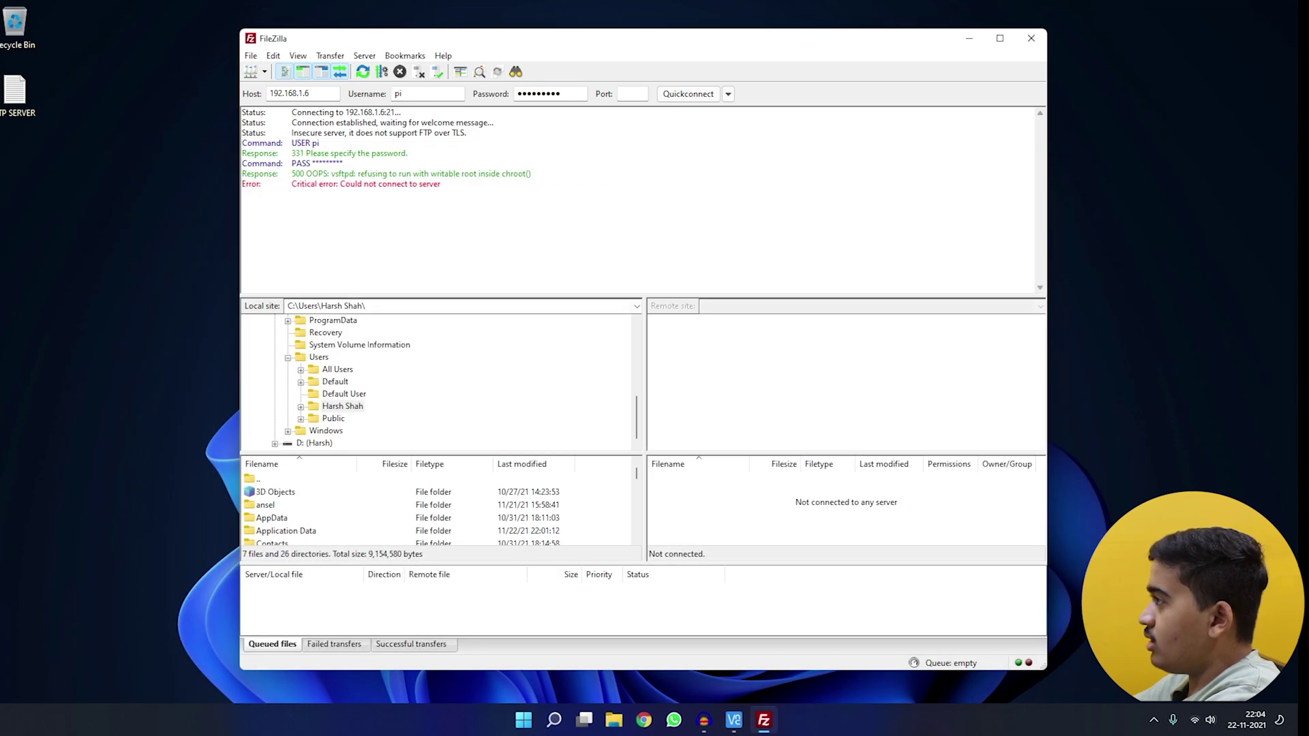
click(688, 93)
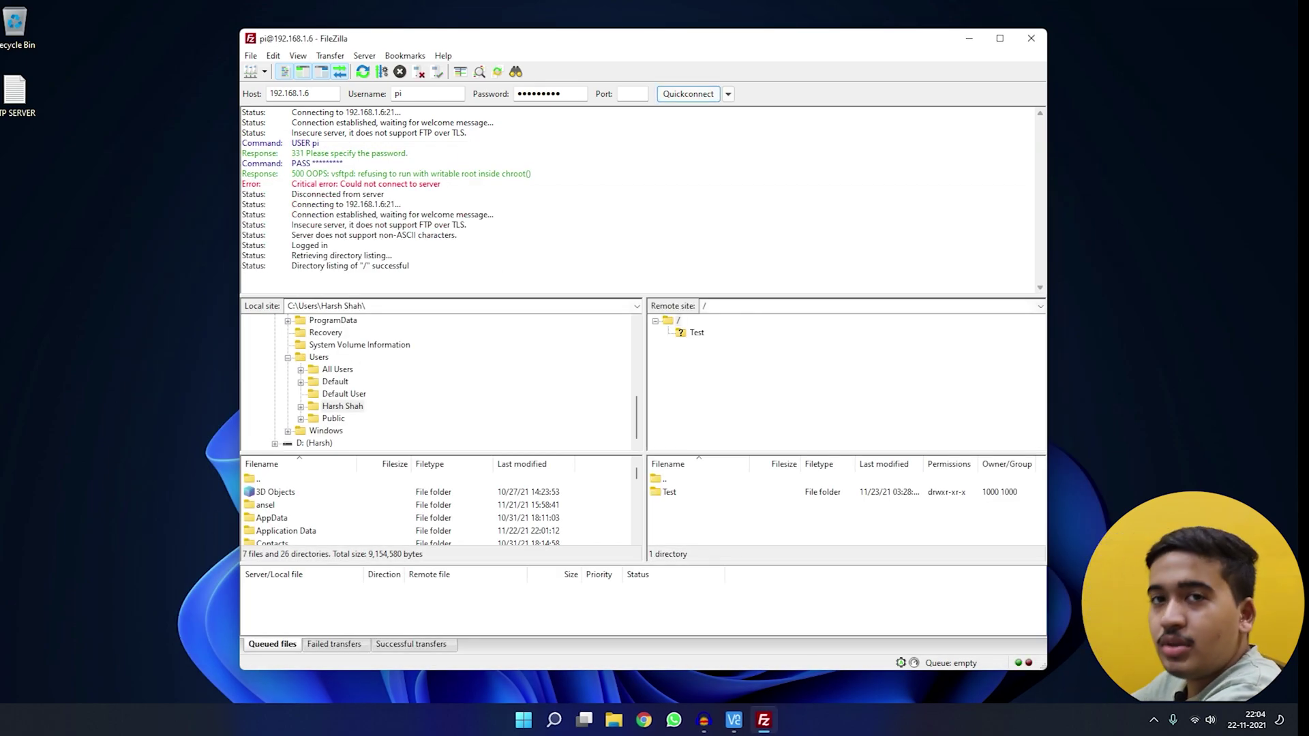
click(696, 332)
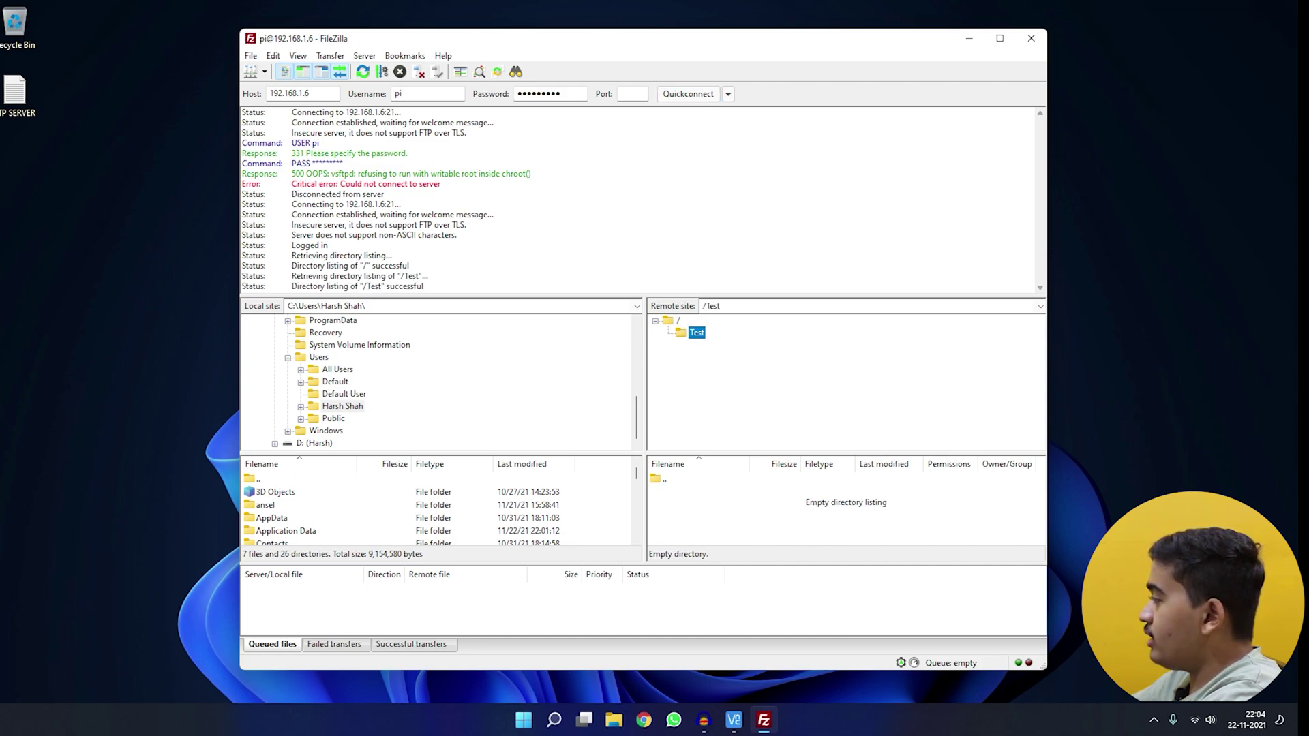
Step: On the Pi, browse to /home/pi/FTP/Test in the file manager and create an empty file named New
click(733, 720)
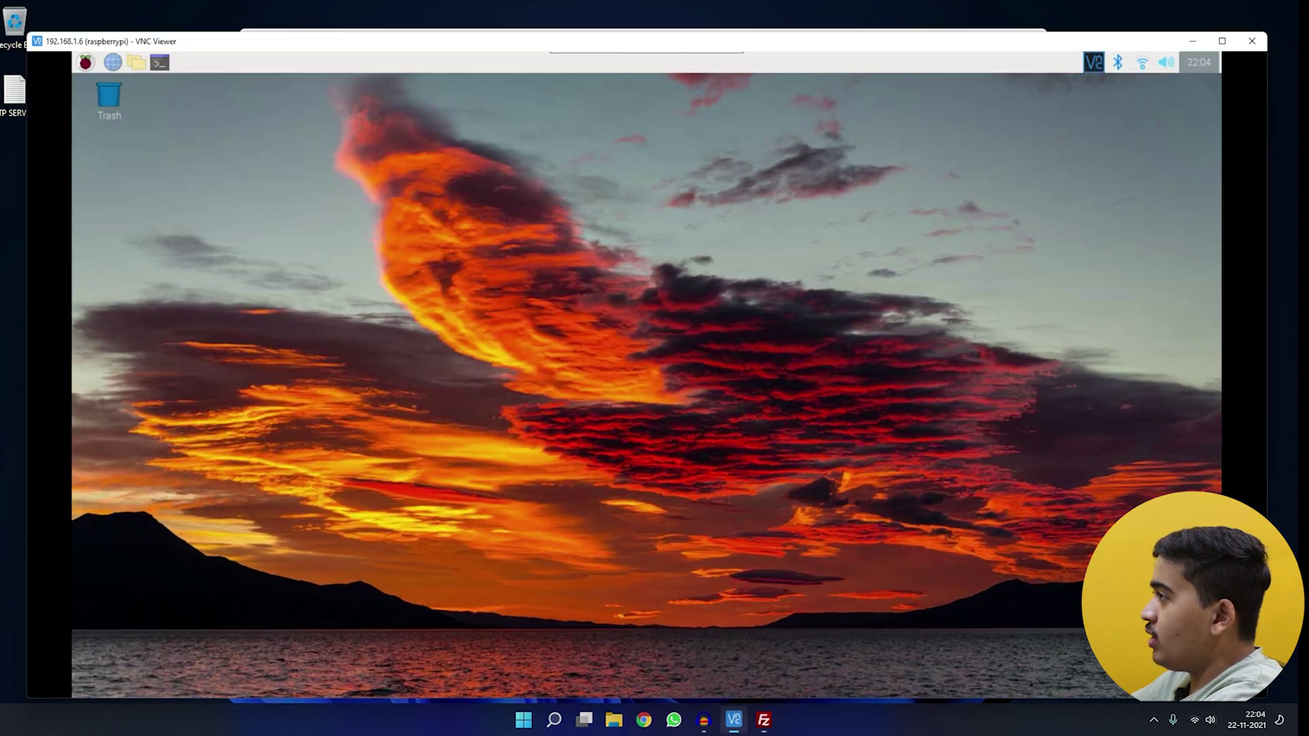
key(ctrl+alt+t)
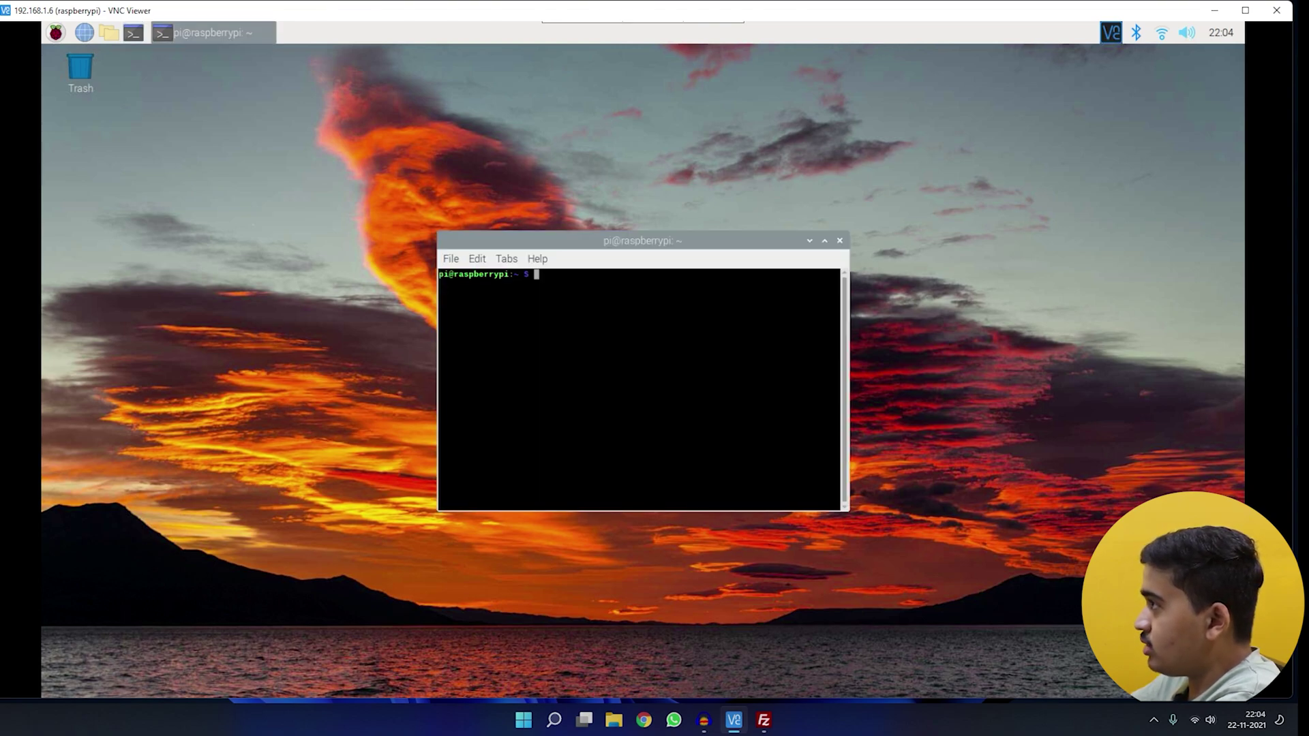
click(109, 32)
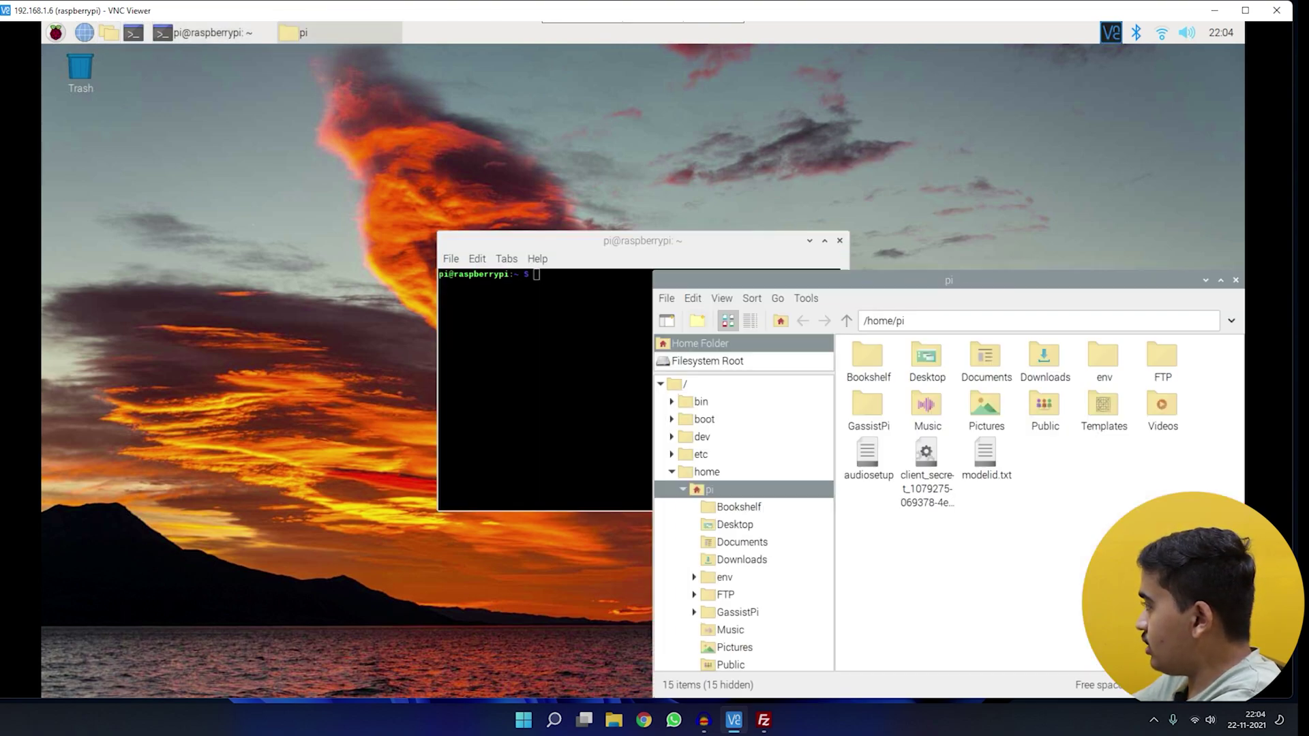
double_click(1163, 355)
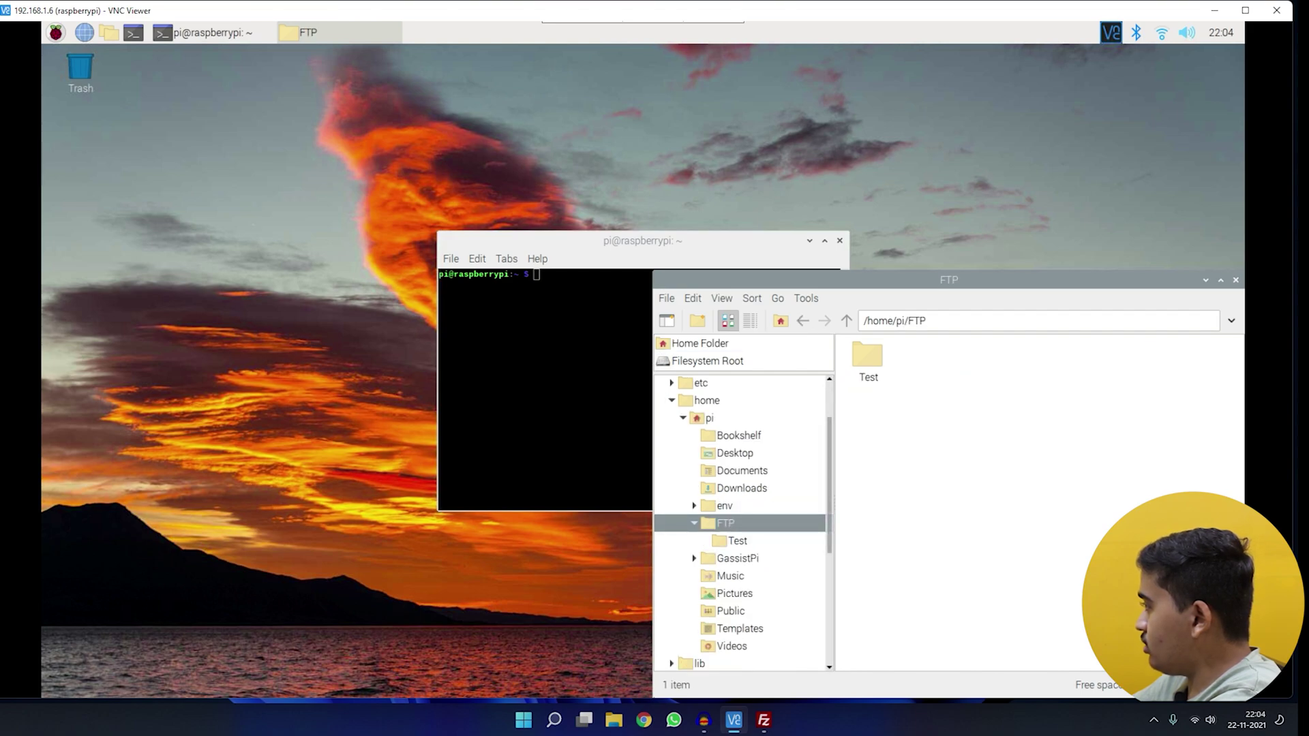
double_click(867, 354)
right_click(895, 399)
click(933, 426)
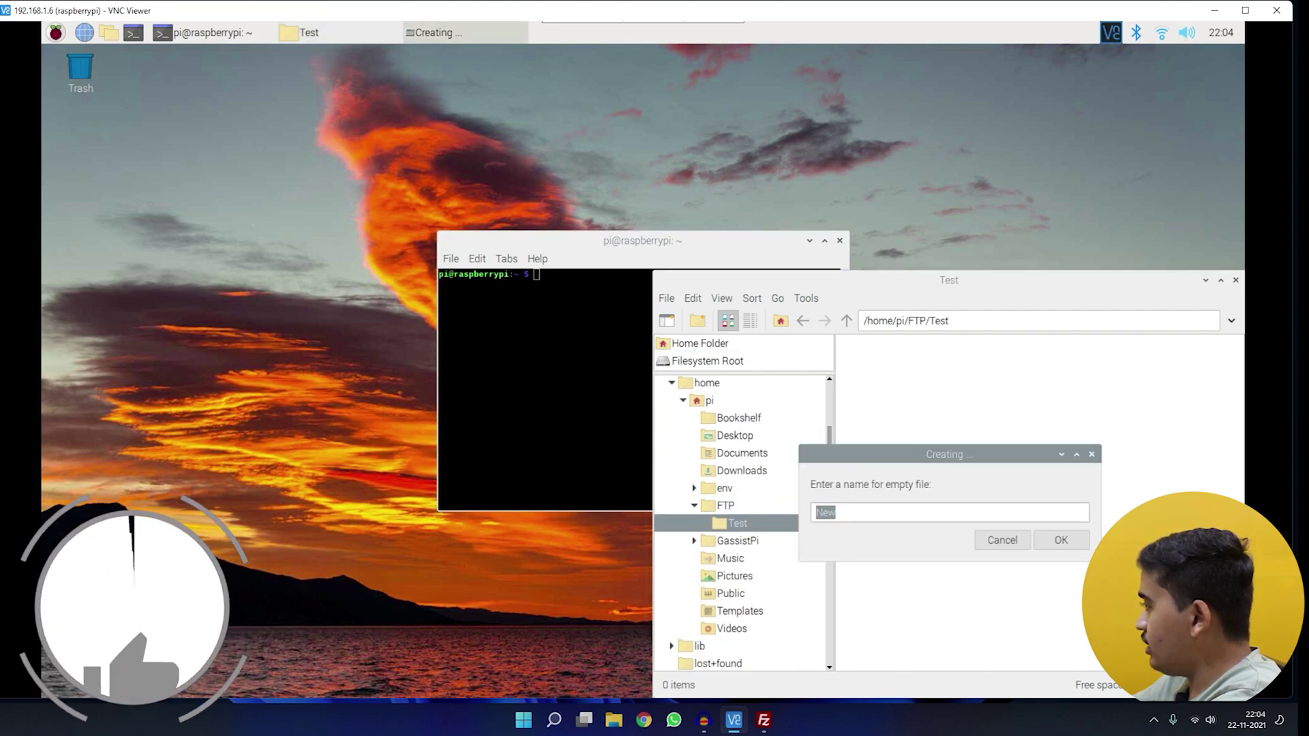
key(Return)
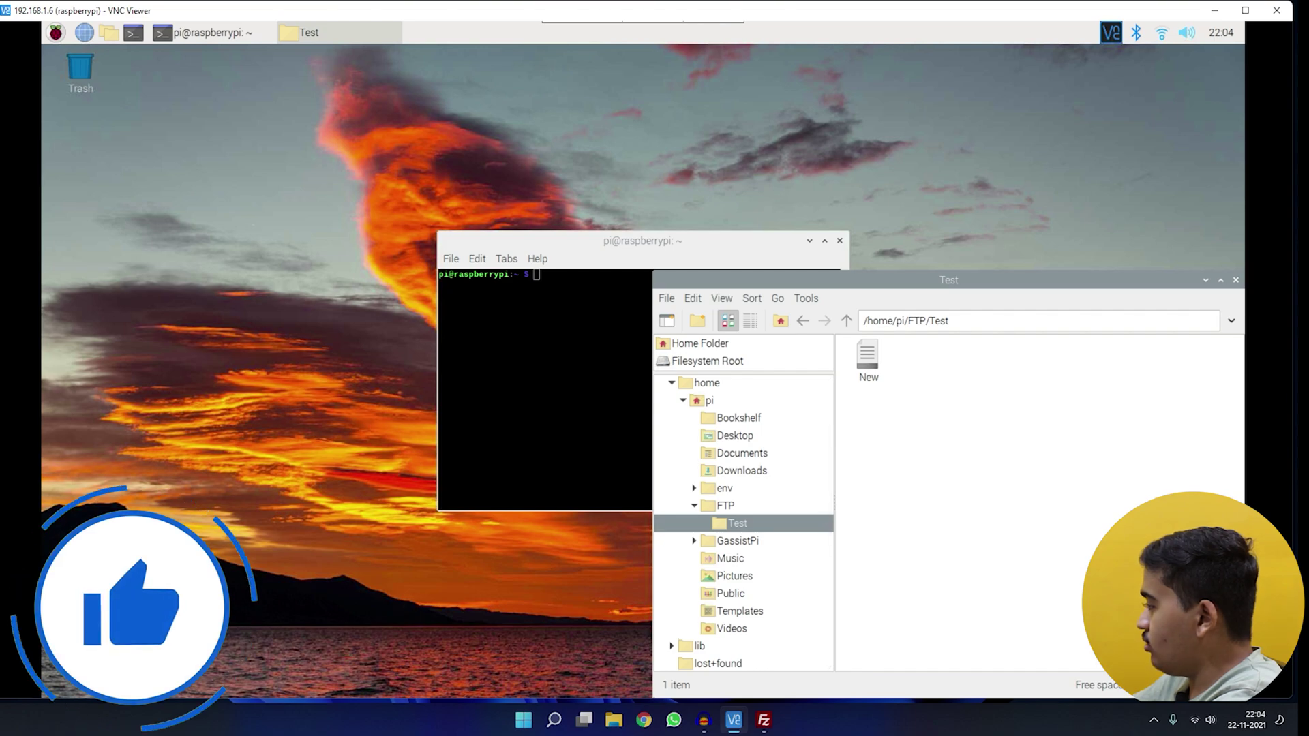
key(alt+Tab)
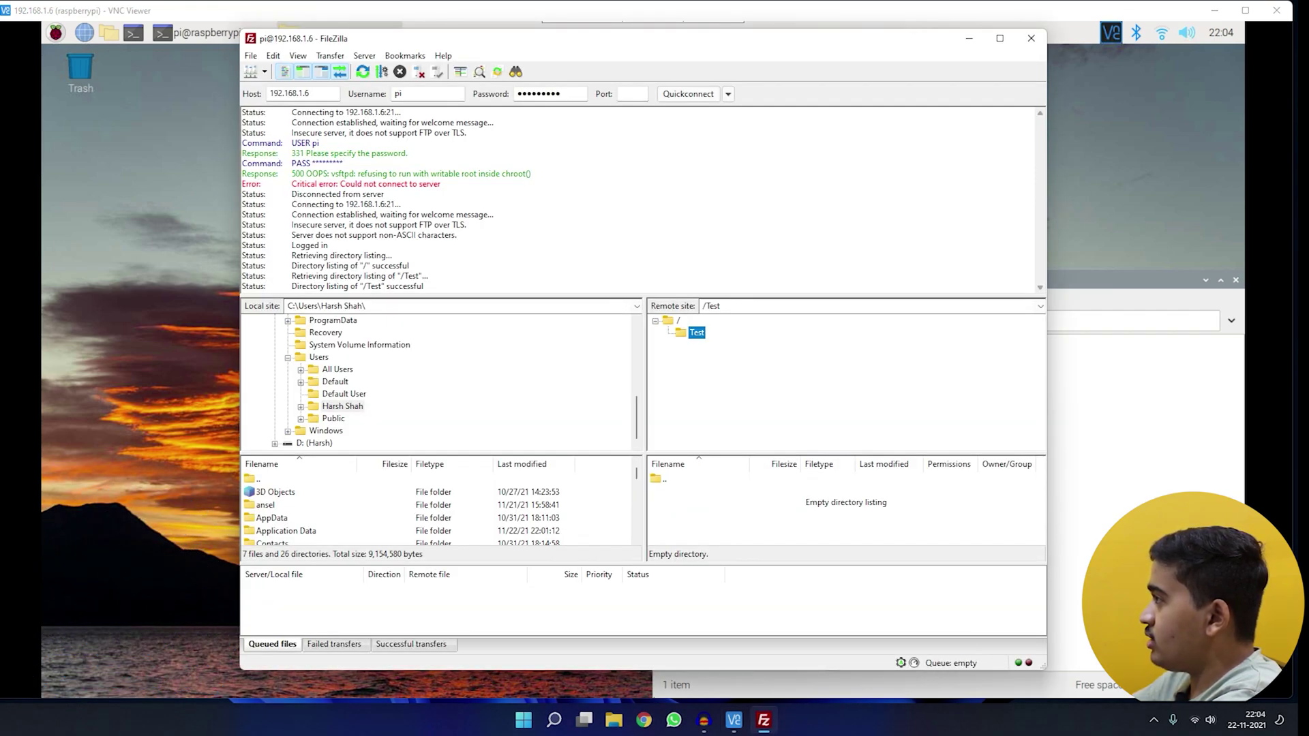
Step: Refresh /Test and drag the remote file New onto the local Desktop folder, then check it on the desktop
key(F5)
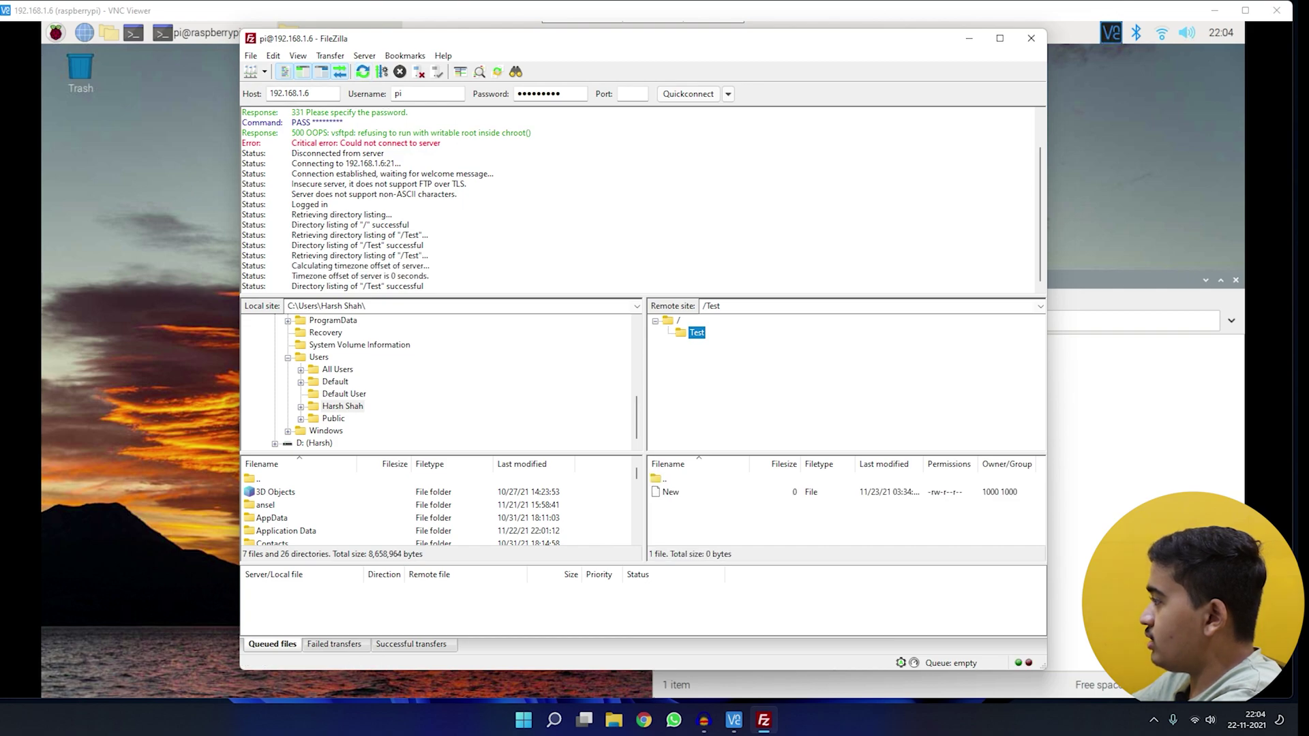
click(670, 492)
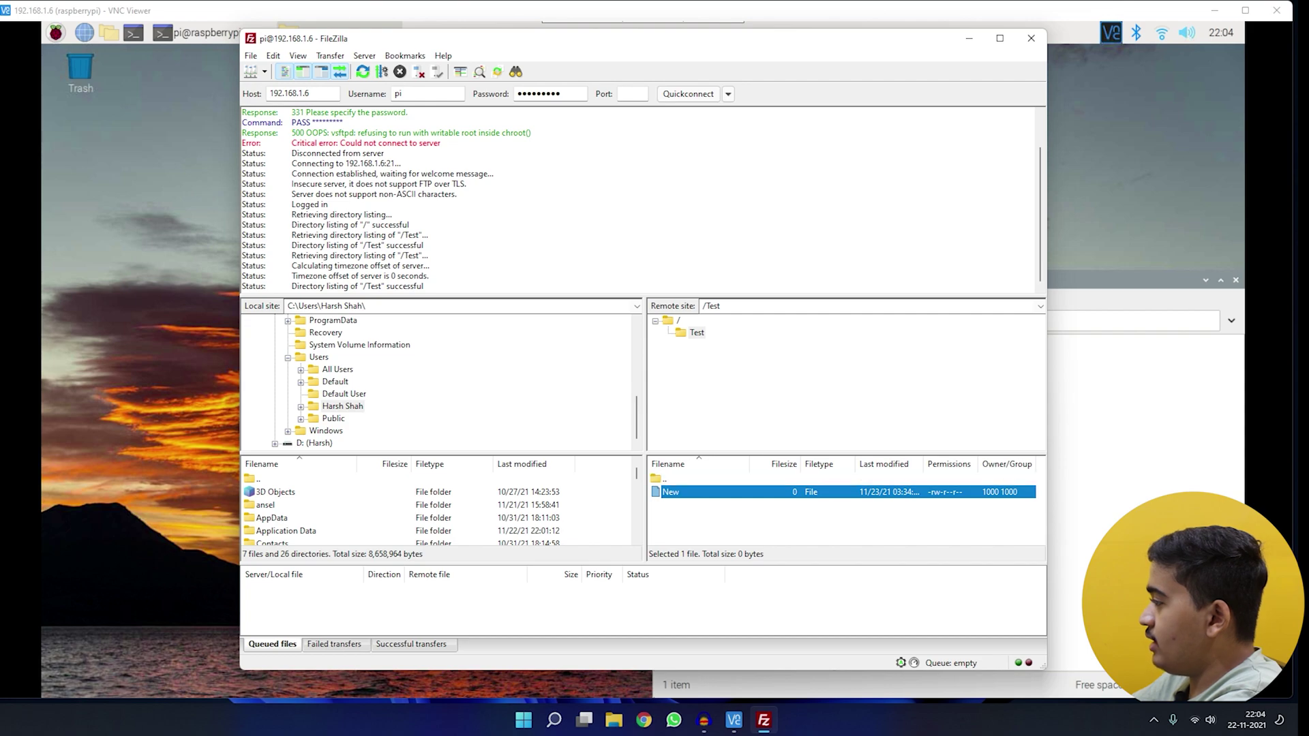
click(334, 381)
key(Up)
key(Up)
key(Up)
key(Up)
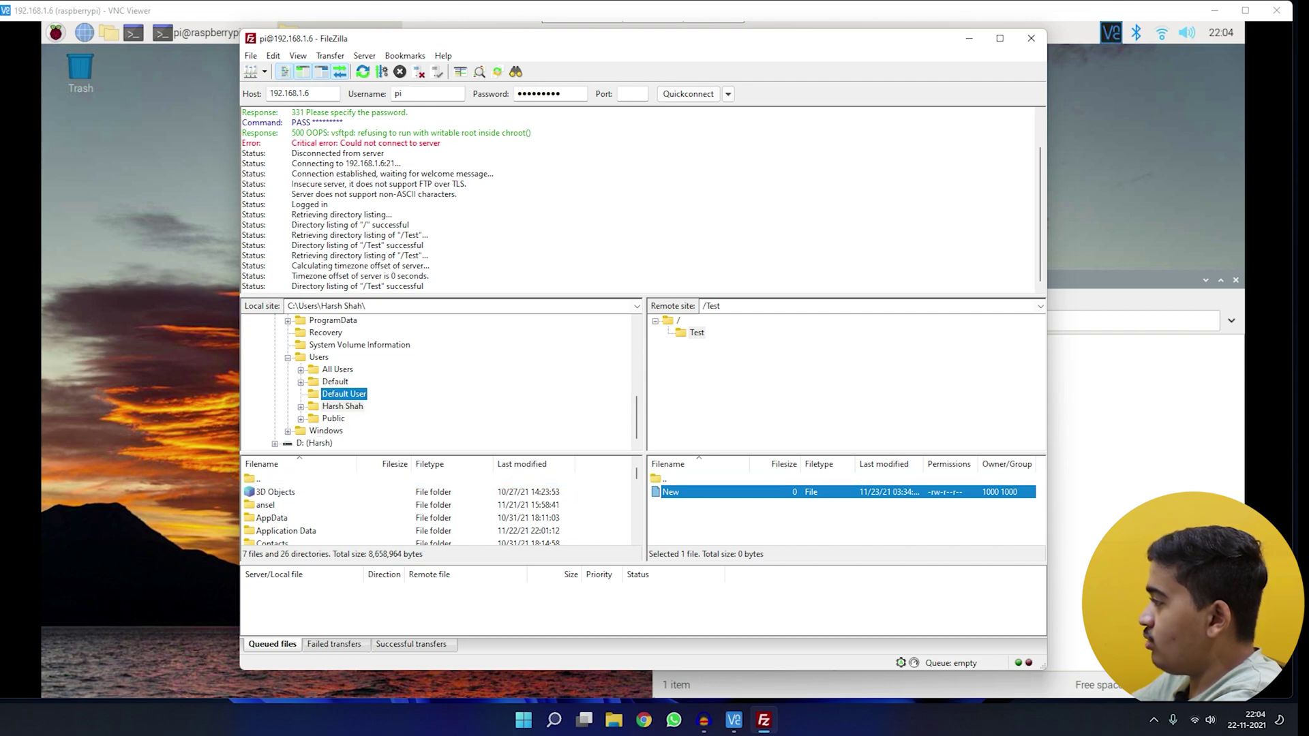
key(Up)
key(Up)
key(Up)
key(Up)
key(Up)
key(Up)
key(Up)
key(Up)
key(Up)
key(Up)
key(Up)
key(Up)
key(Up)
key(Up)
key(Up)
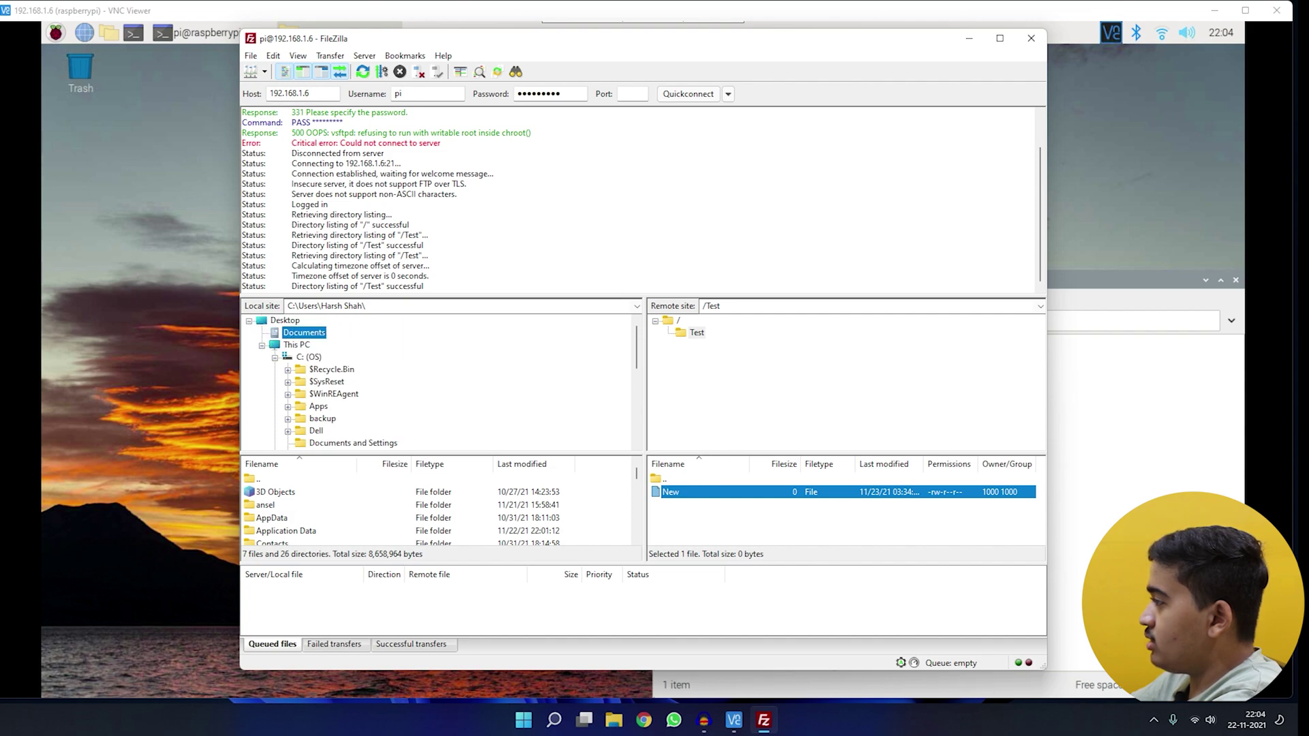
drag(670, 492, 285, 320)
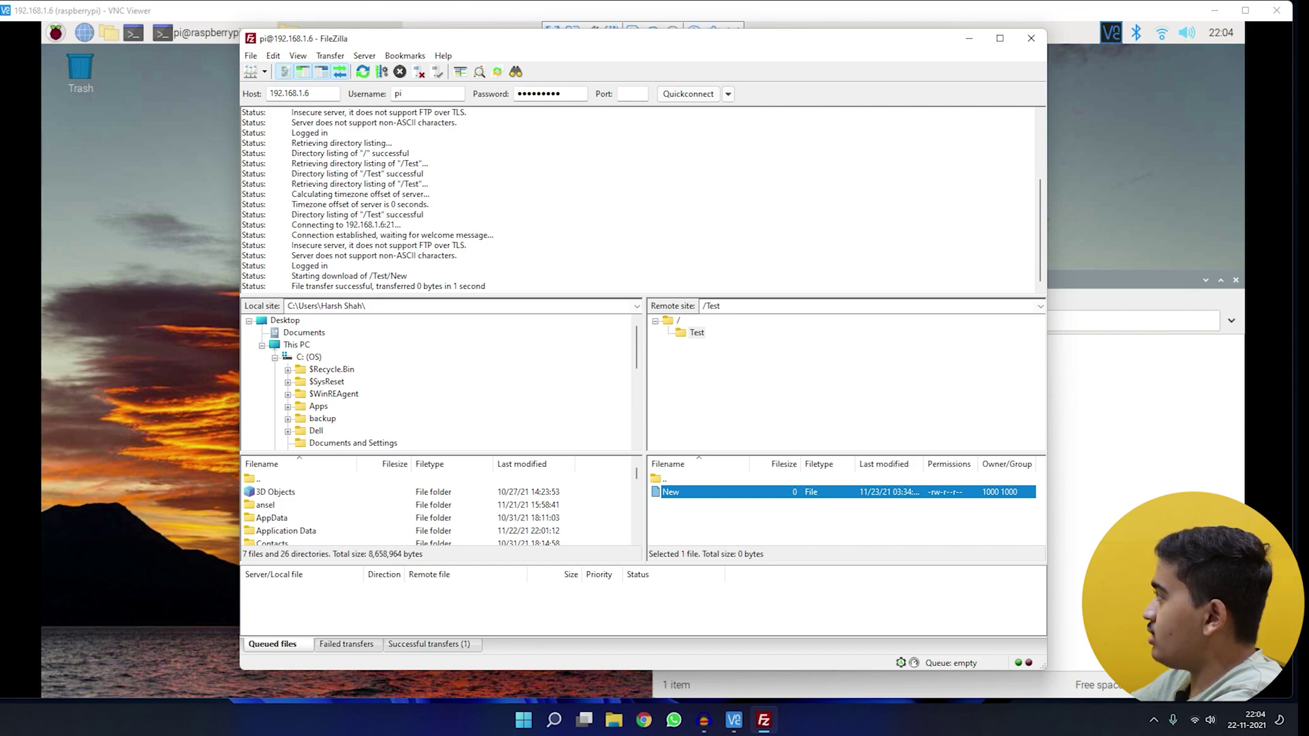
click(1214, 10)
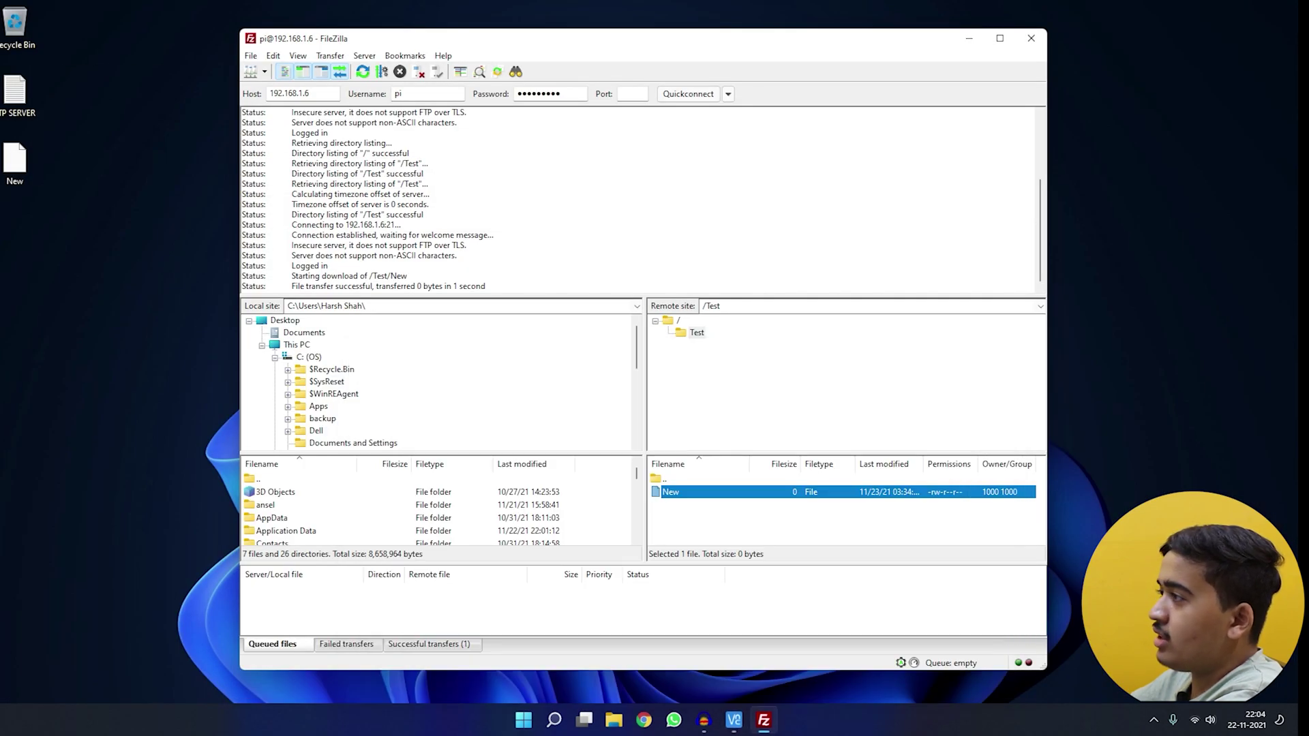
drag(46, 282, 5, 166)
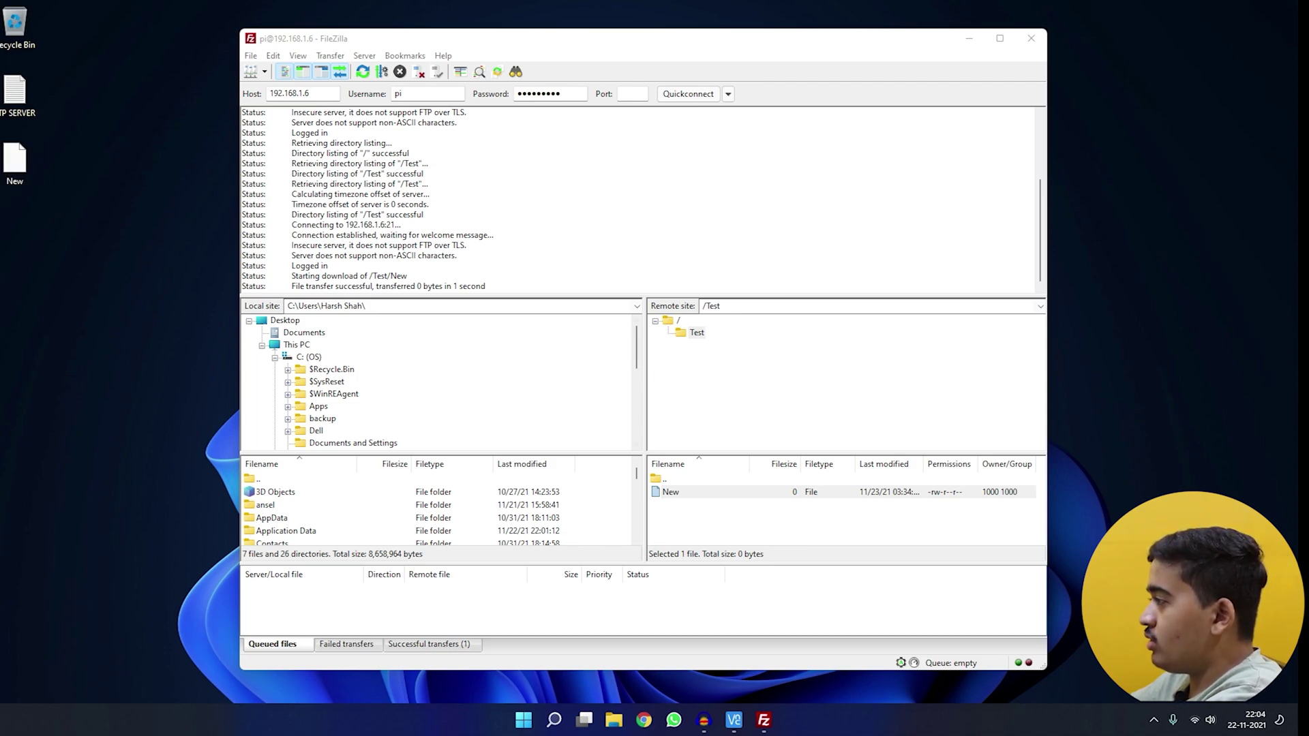
Step: Browse the local folder tree to Desktop and upload FTP SERVER.txt into the Pi's /Test folder
scroll(440, 382, down, 5)
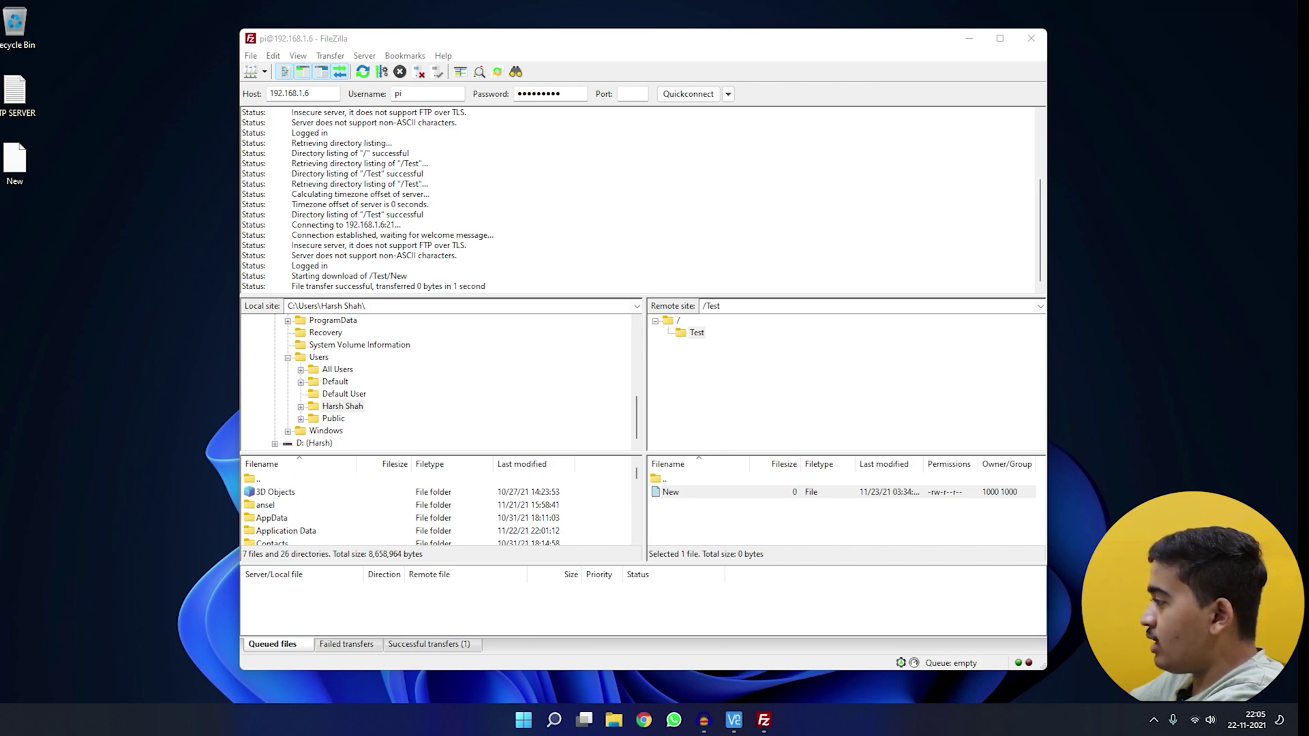
click(318, 443)
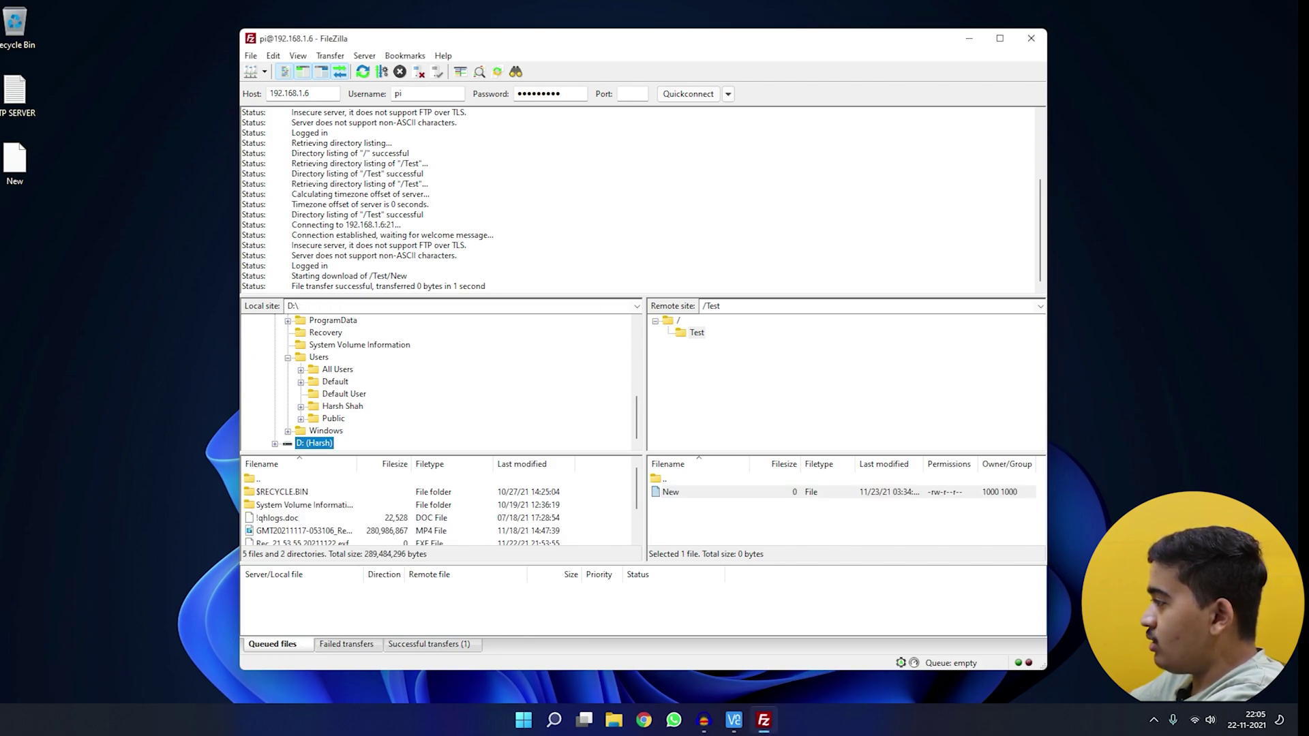
key(Right)
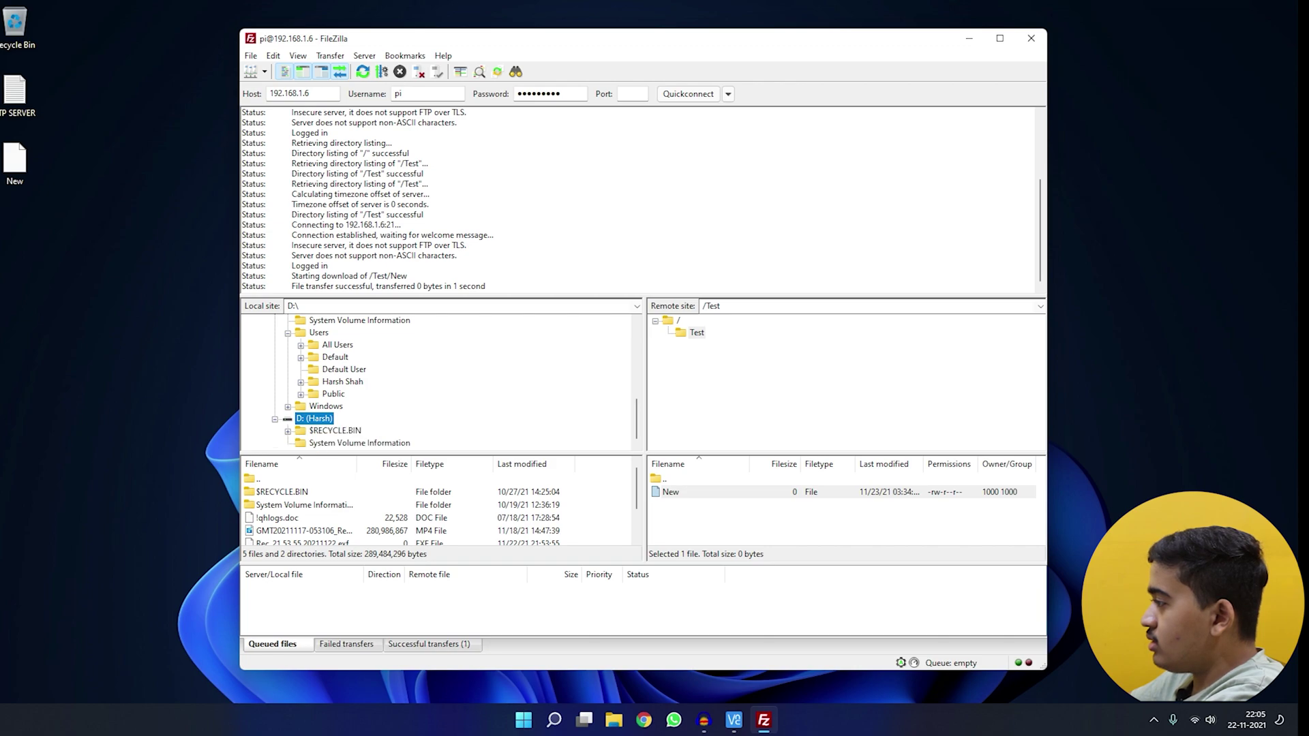
scroll(440, 382, up, 1)
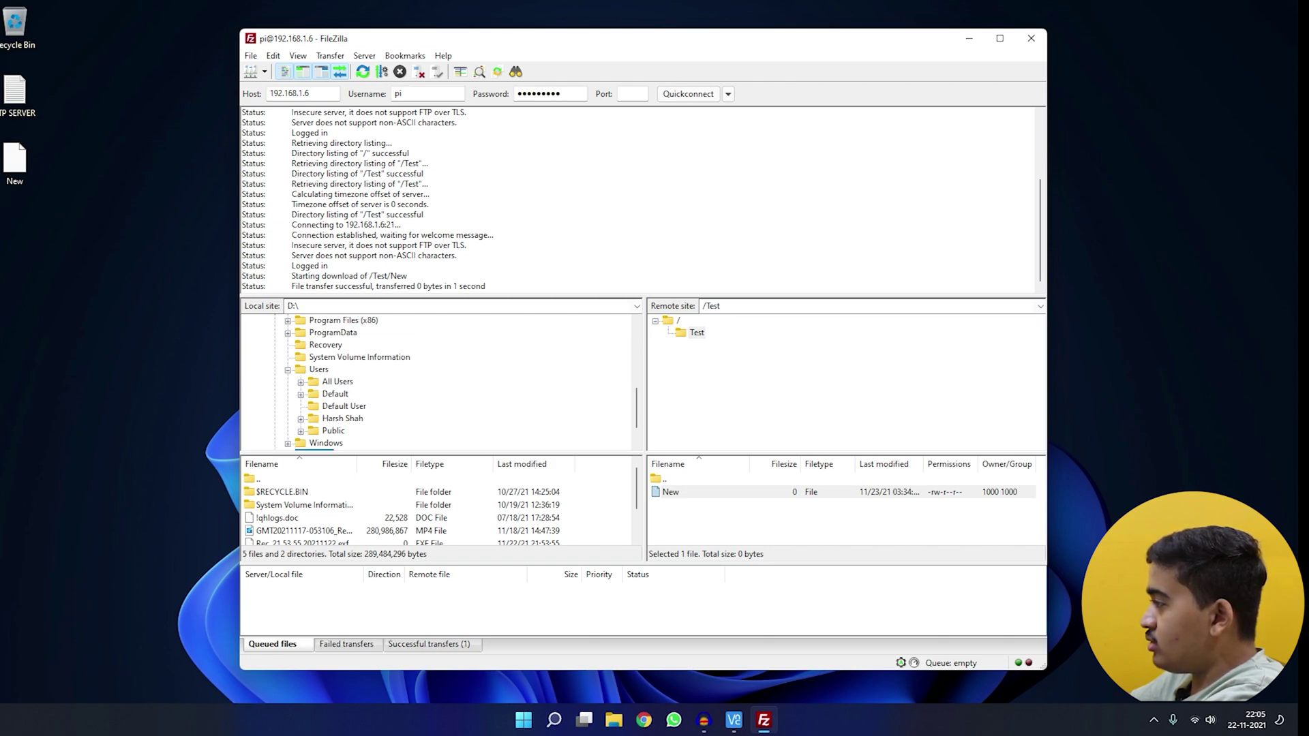
scroll(440, 382, up, 3)
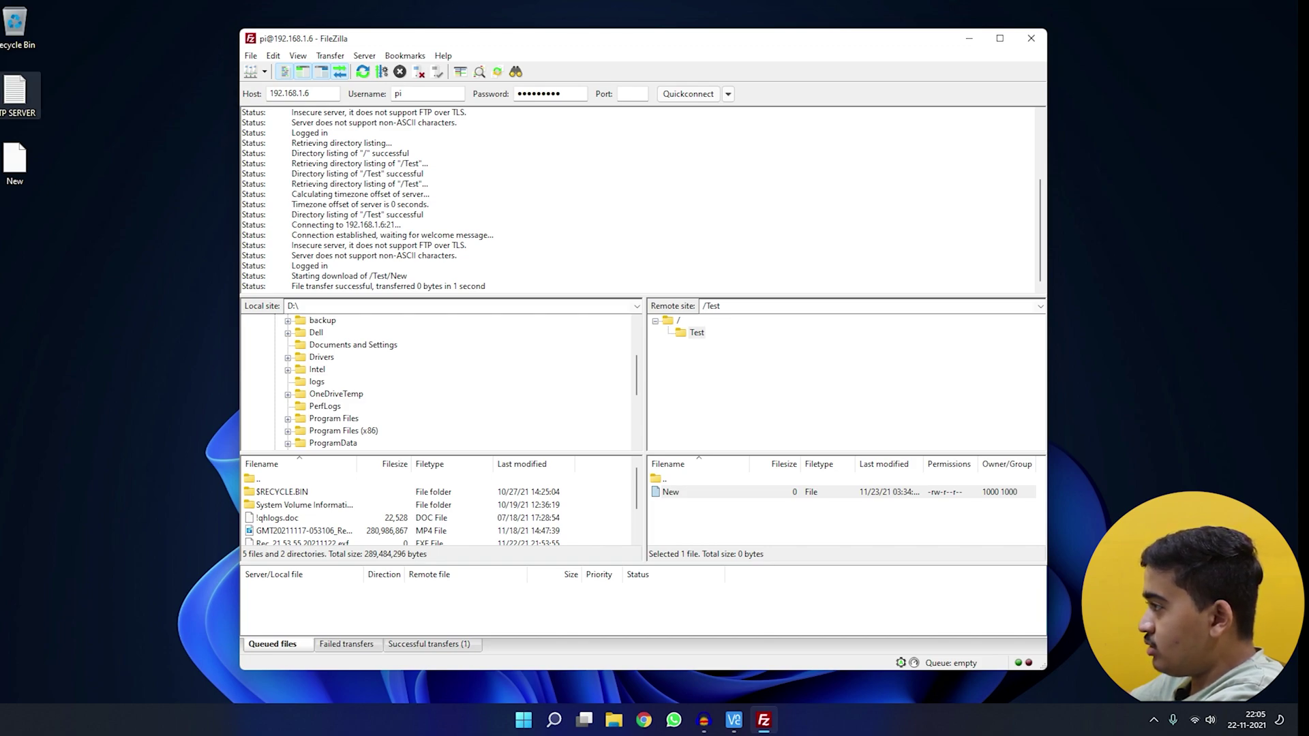
scroll(440, 382, up, 3)
click(285, 319)
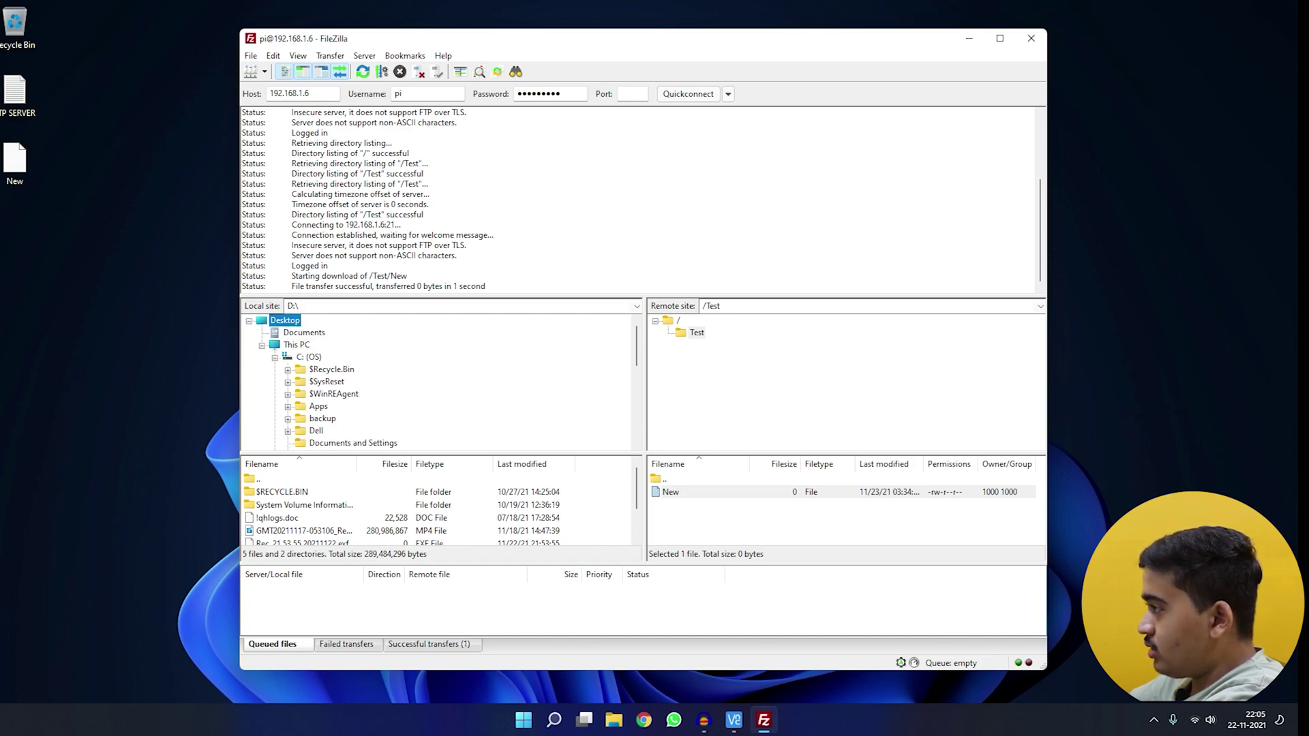
scroll(440, 381, down, 1)
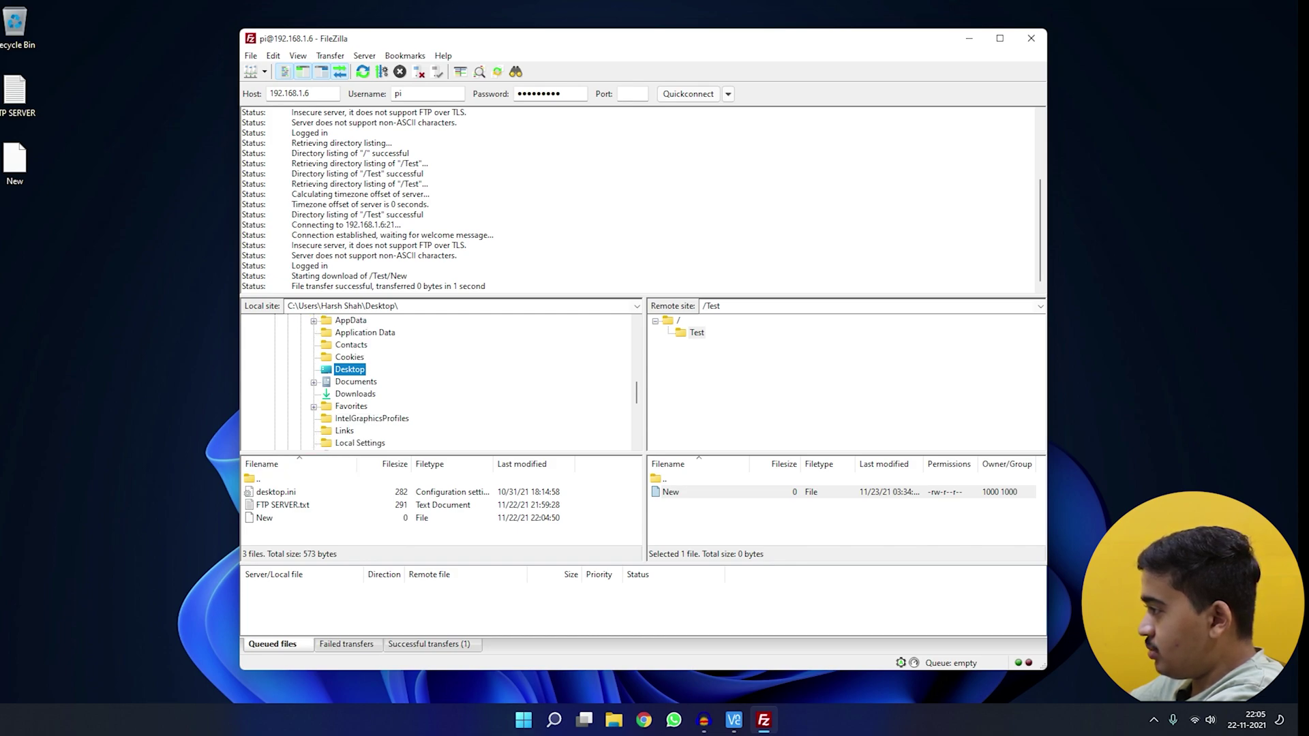
click(283, 504)
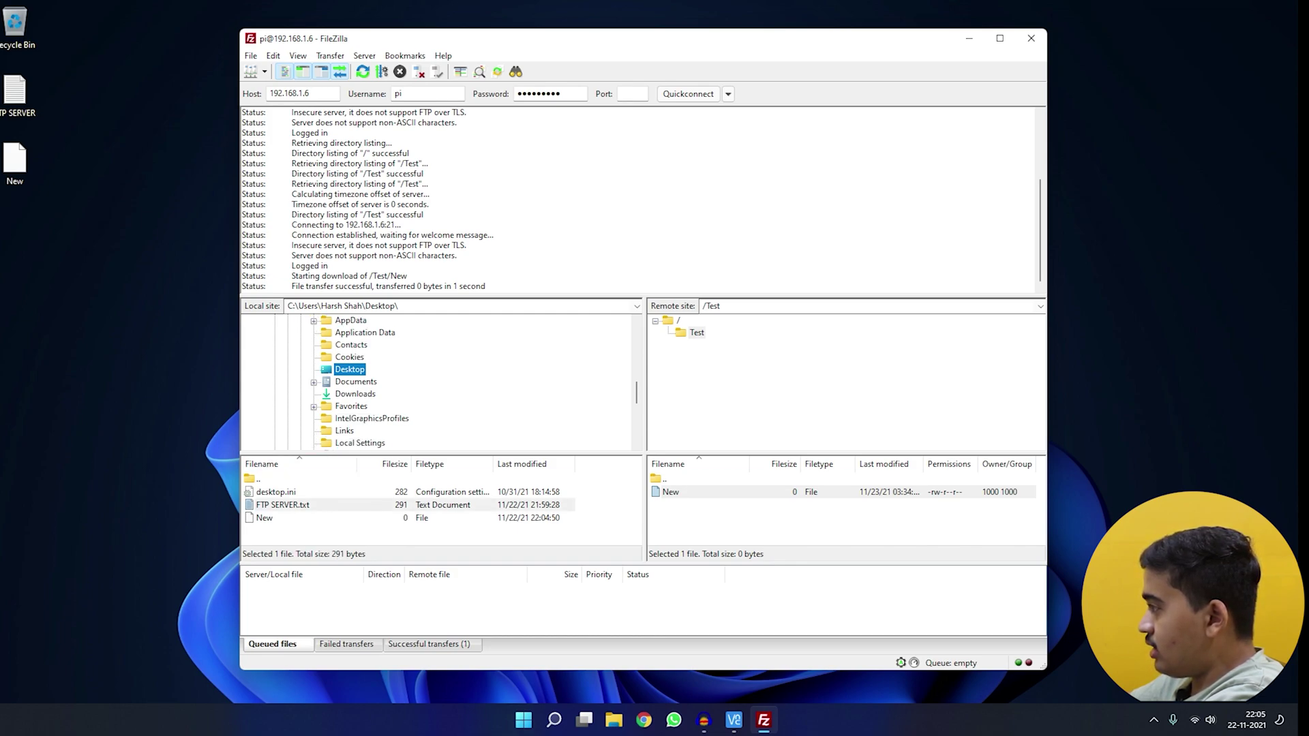
key(Return)
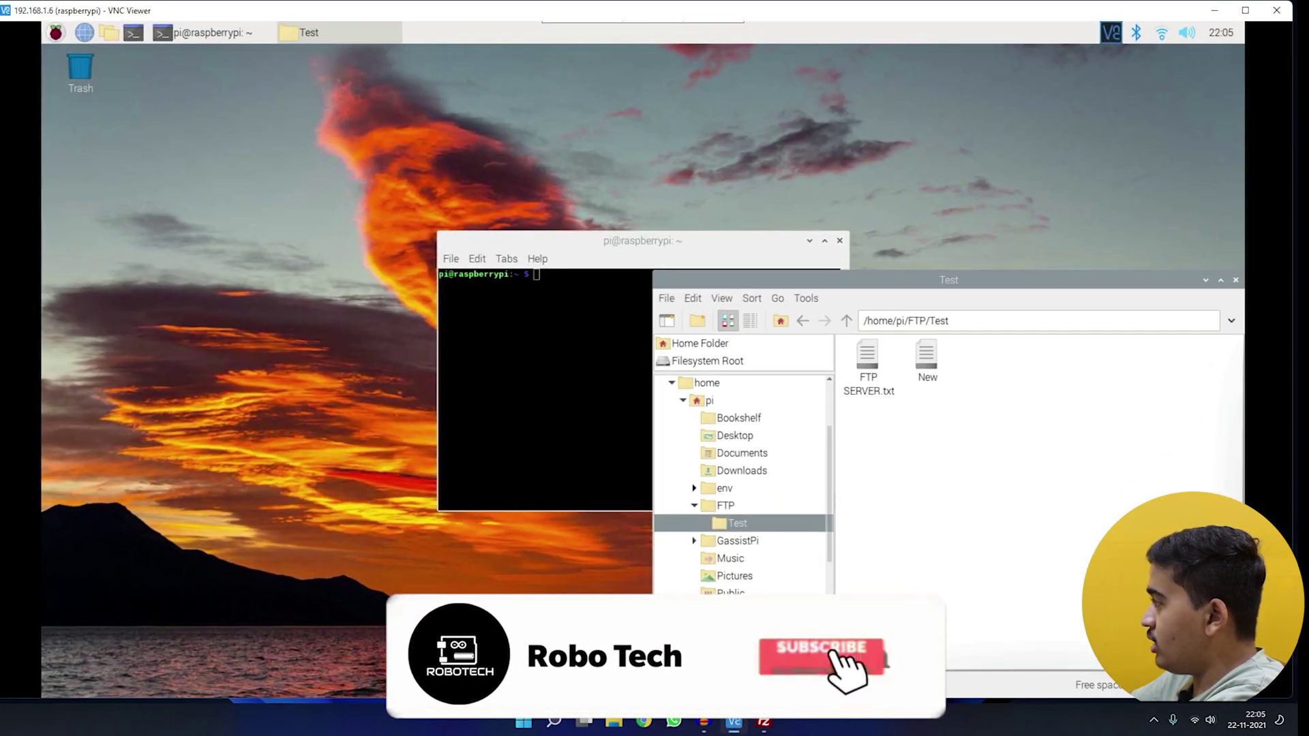
Step: Open FTP SERVER.txt from the Pi's Test folder in Geany to check its contents, then close Geany
click(867, 369)
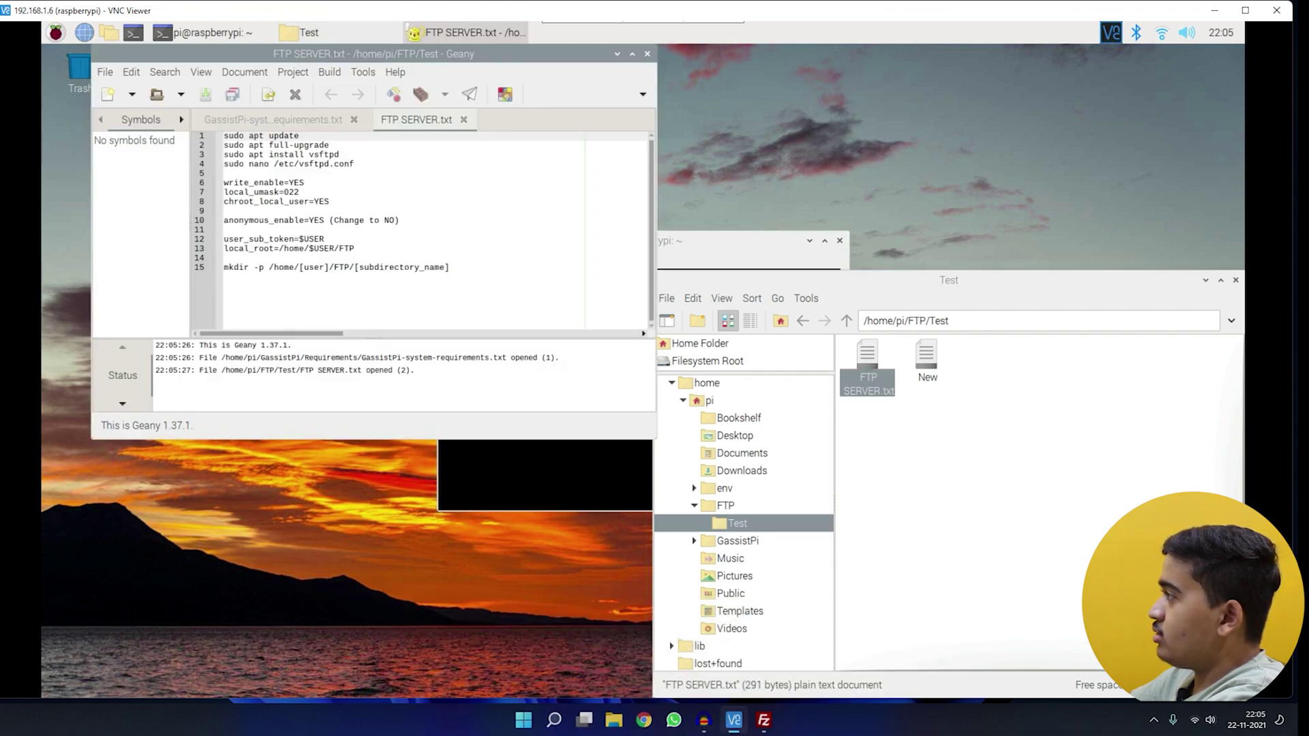
key(ctrl+q)
key(ctrl+q)
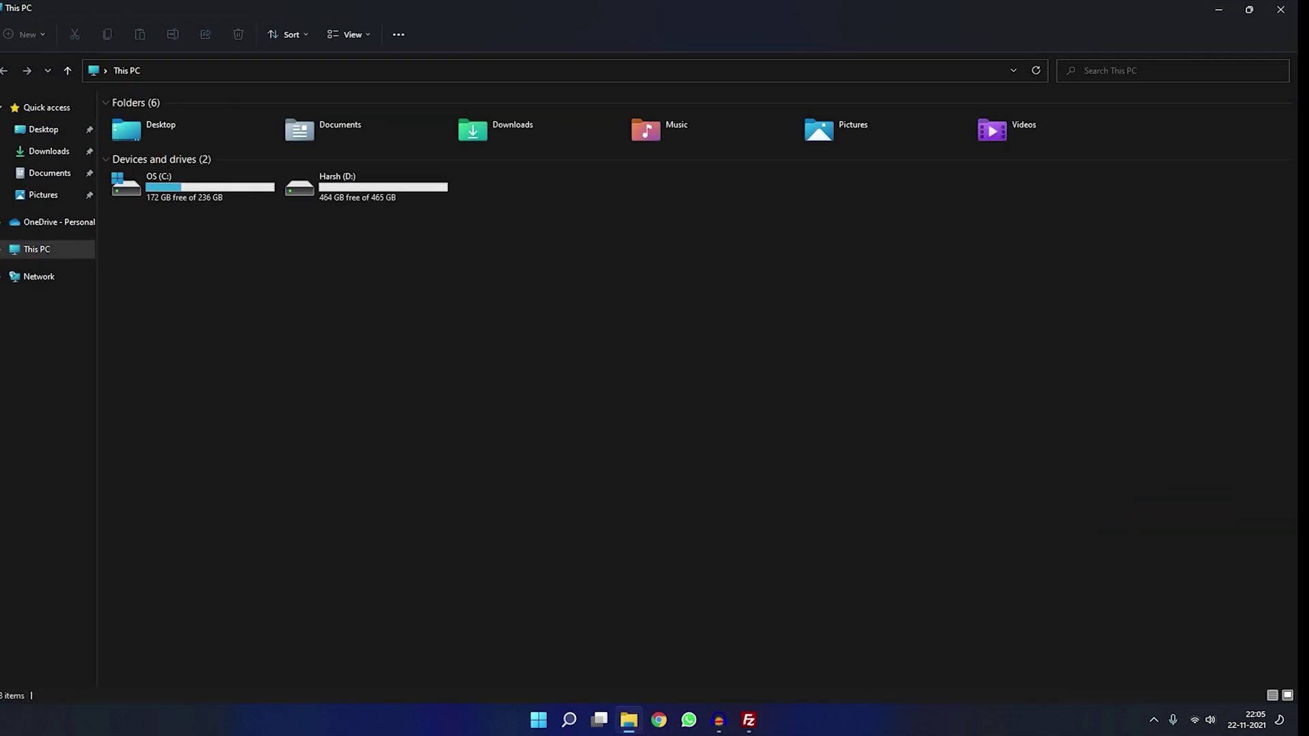
Step: Launch Add a network location from This PC's full context menu and get past the wizard's welcome page
right_click(465, 358)
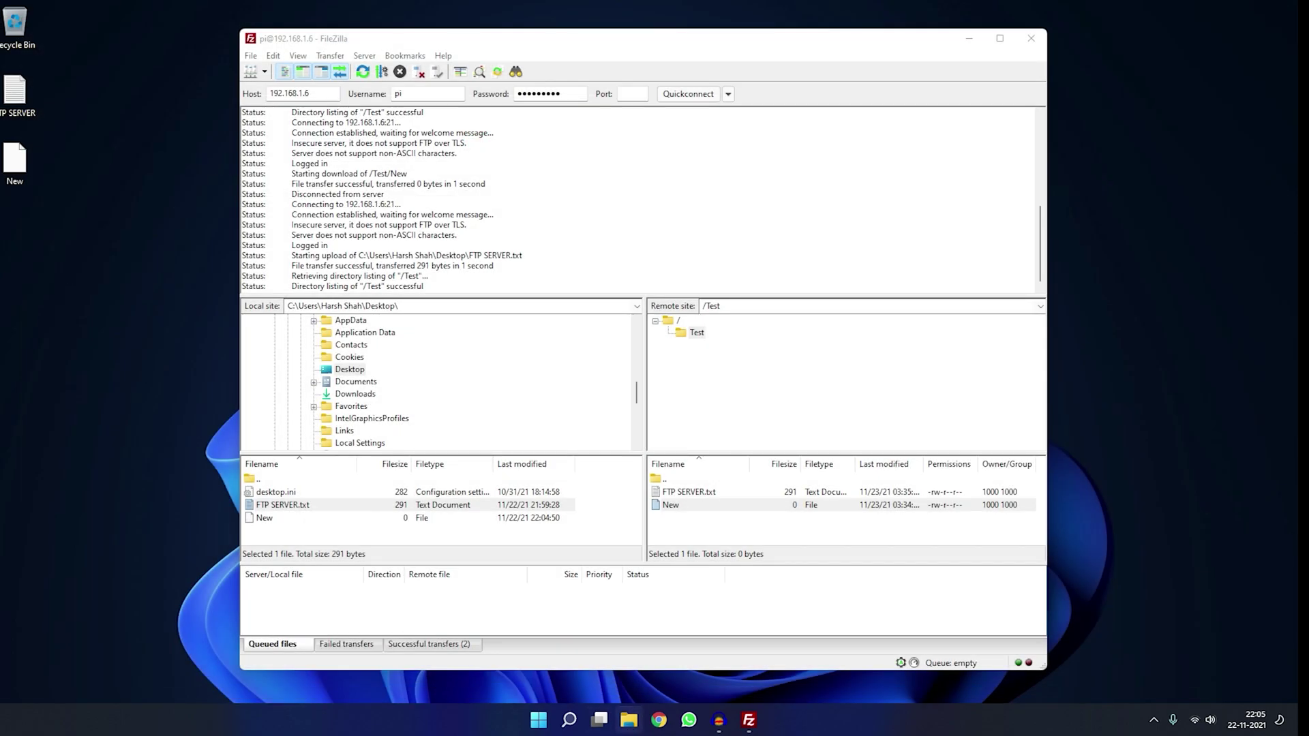
click(629, 720)
right_click(603, 369)
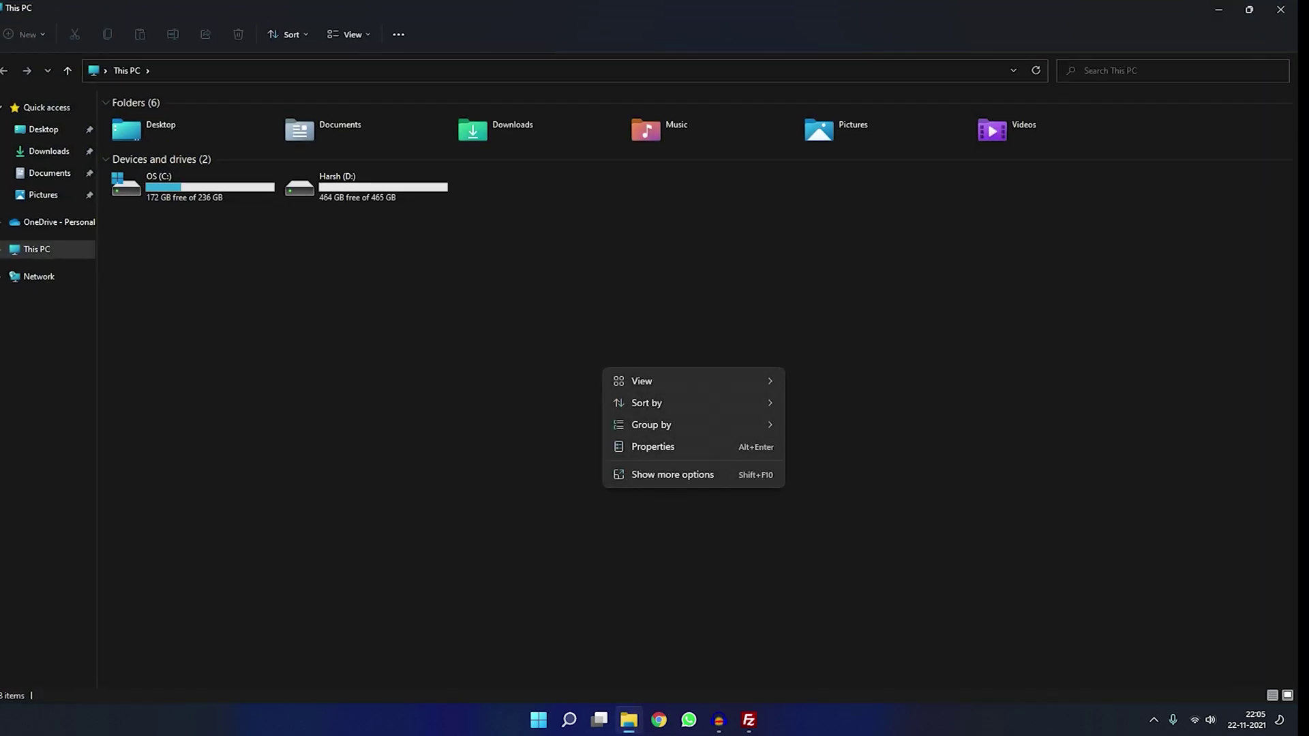
click(631, 475)
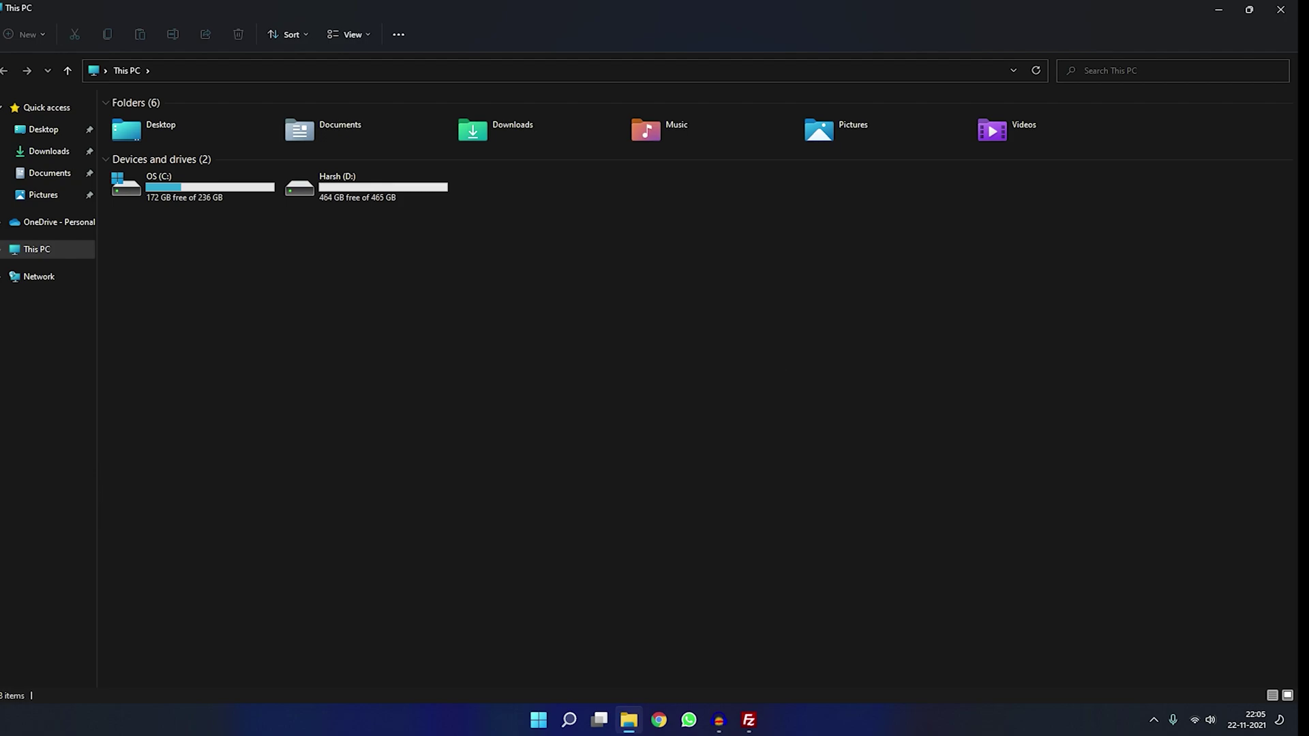
right_click(628, 453)
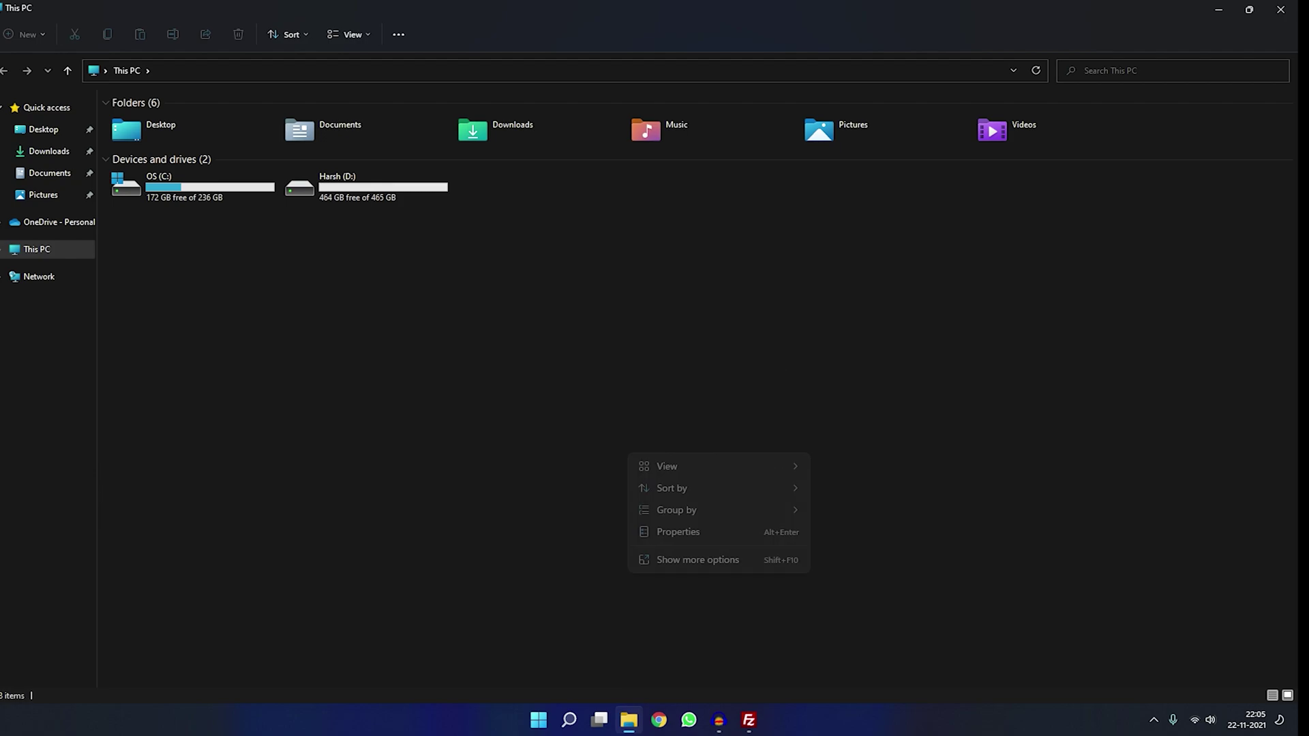
click(678, 561)
click(742, 655)
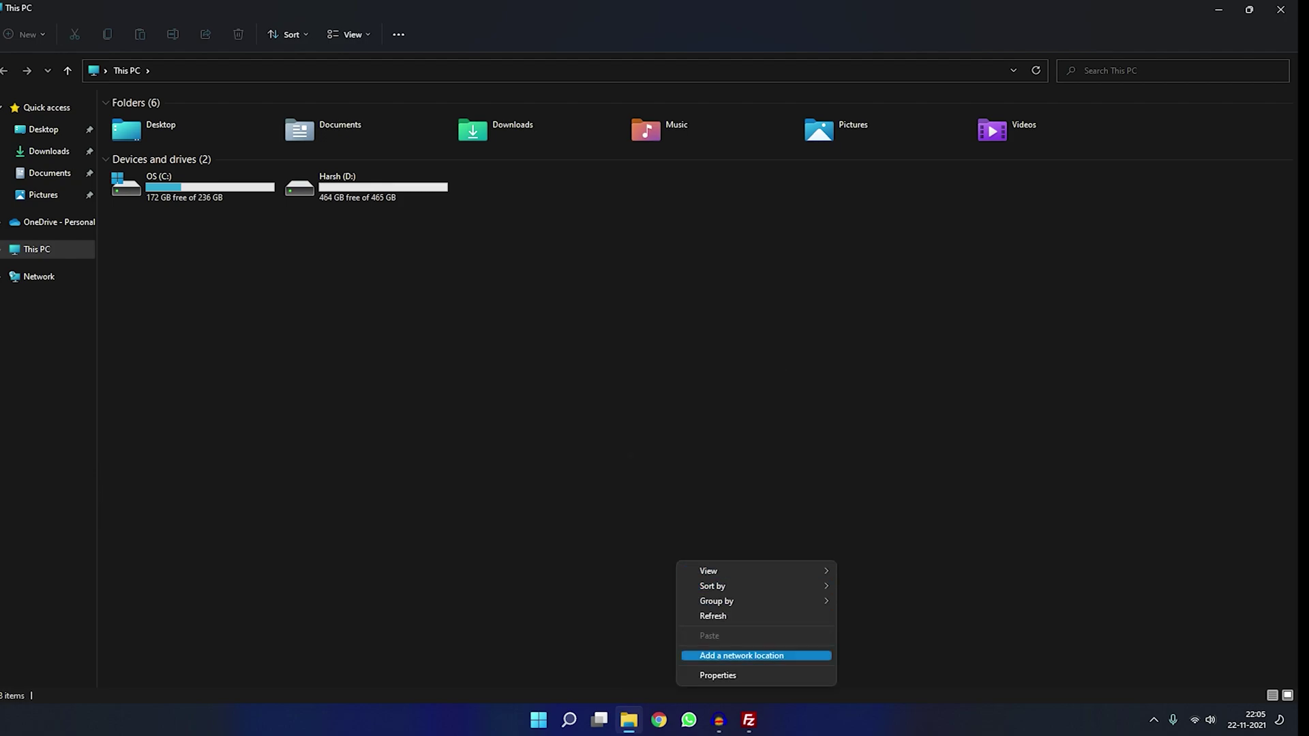
key(Return)
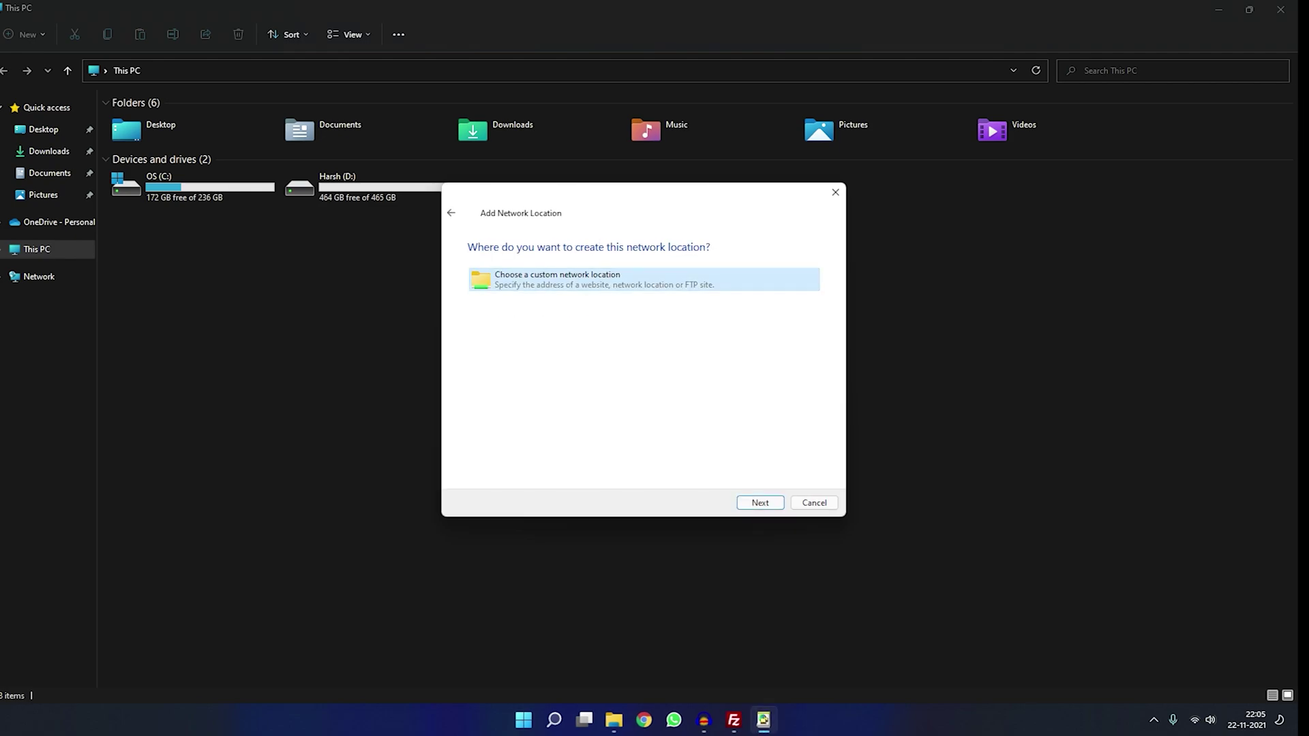
Step: Create a custom network location 'FTP SERVER' for ftp://192.168.1.6 using the Pi's username
key(Return)
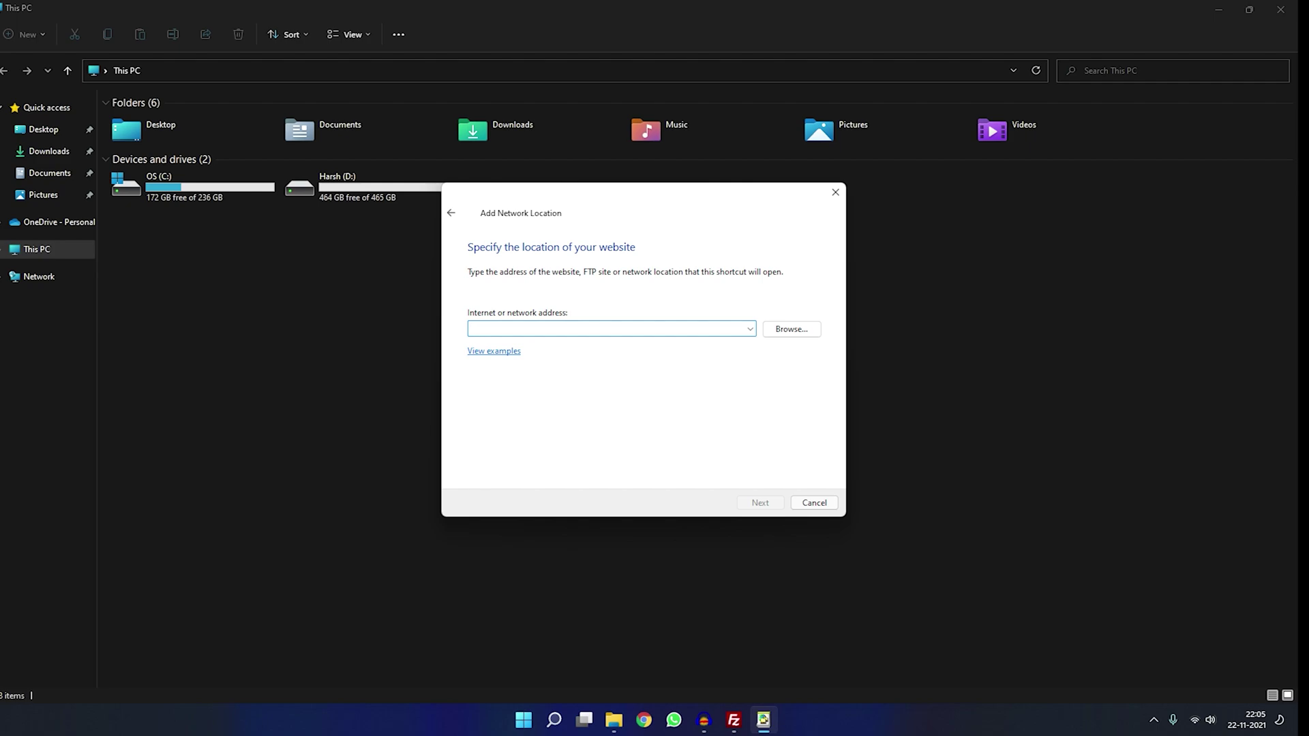
text(ftp://192.168.1.6)
key(Return)
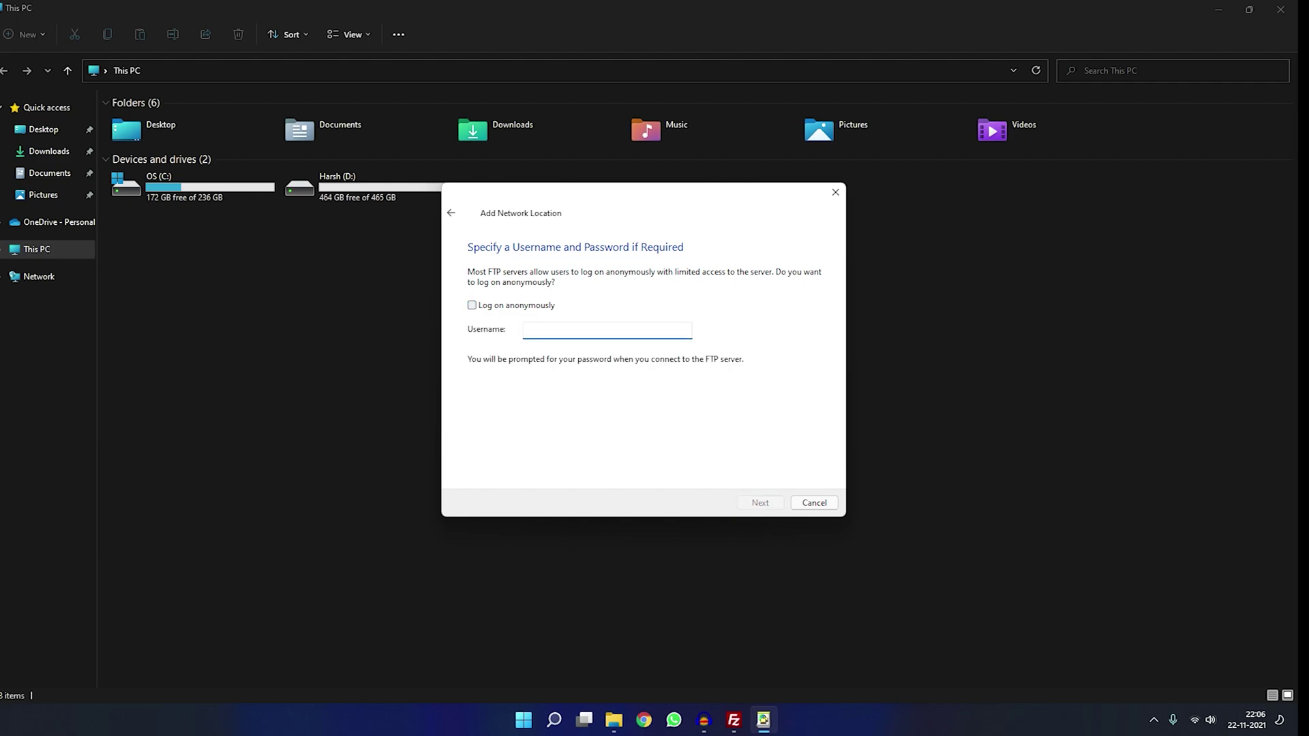
text(pi)
key(Return)
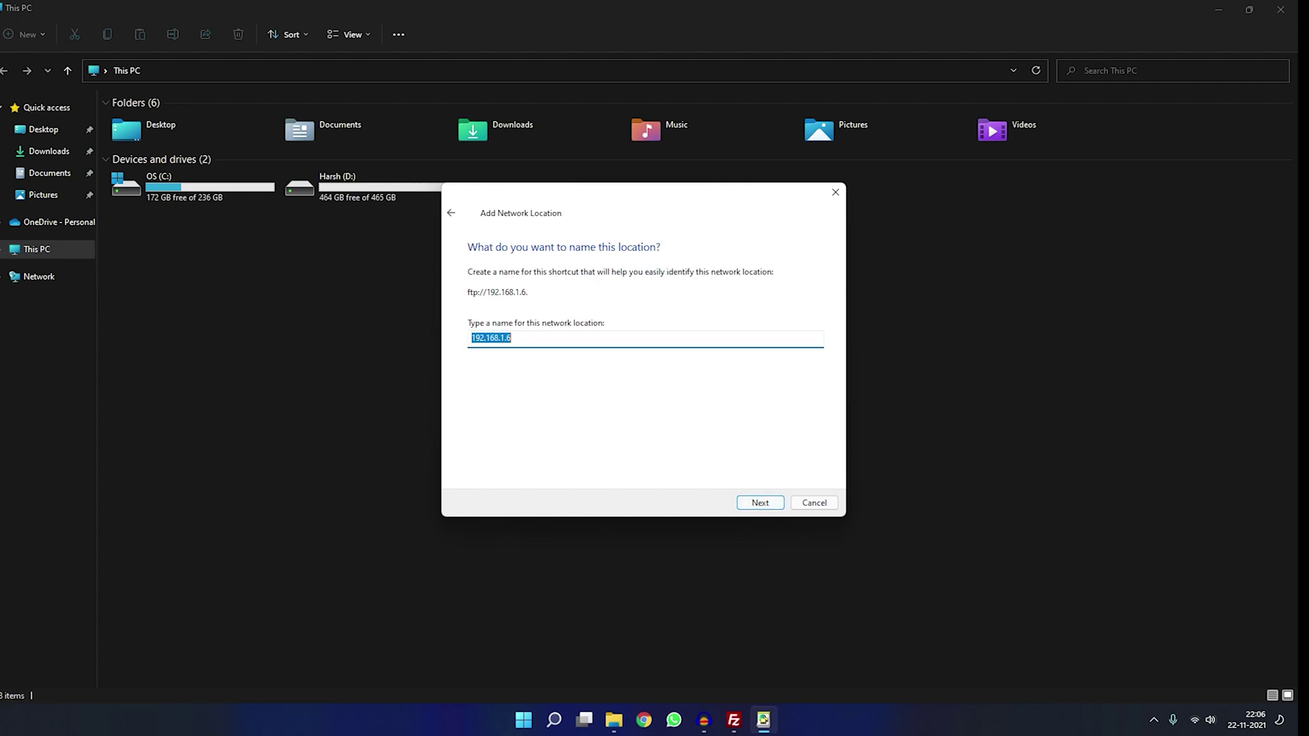
text(FTP SERVER)
key(Return)
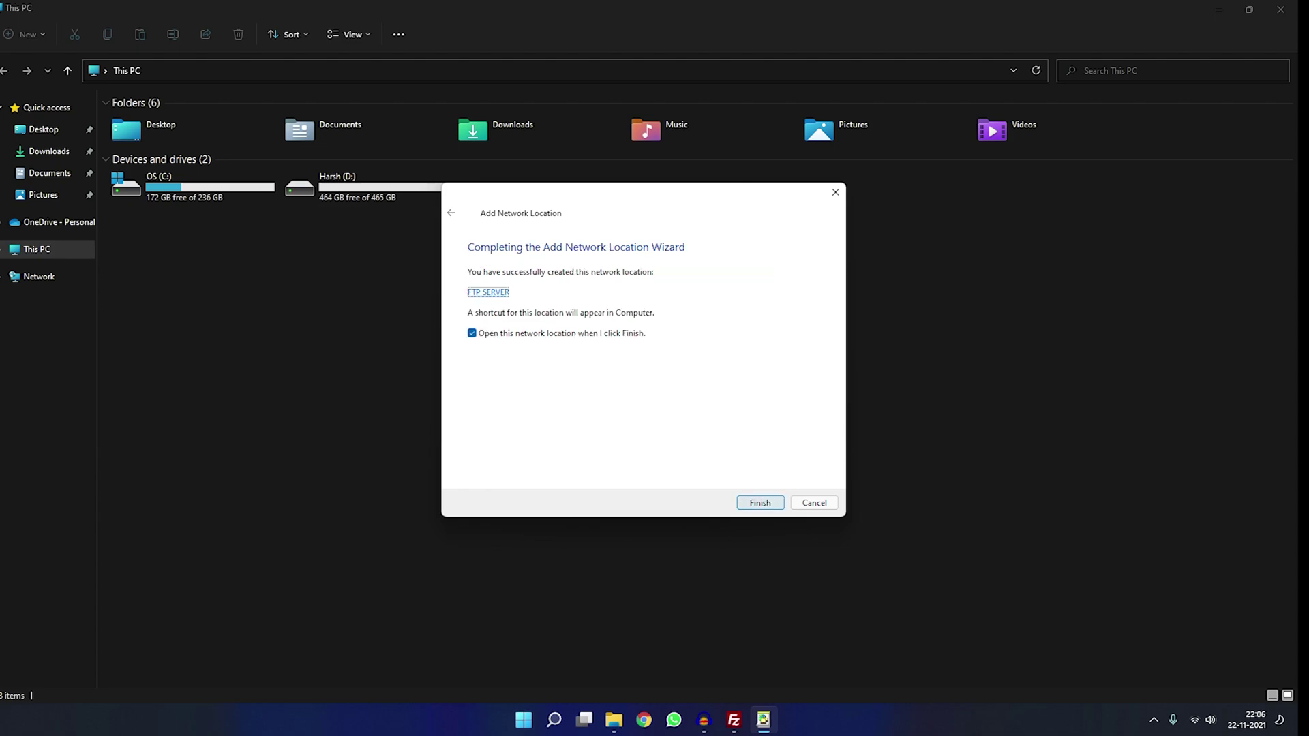
key(Return)
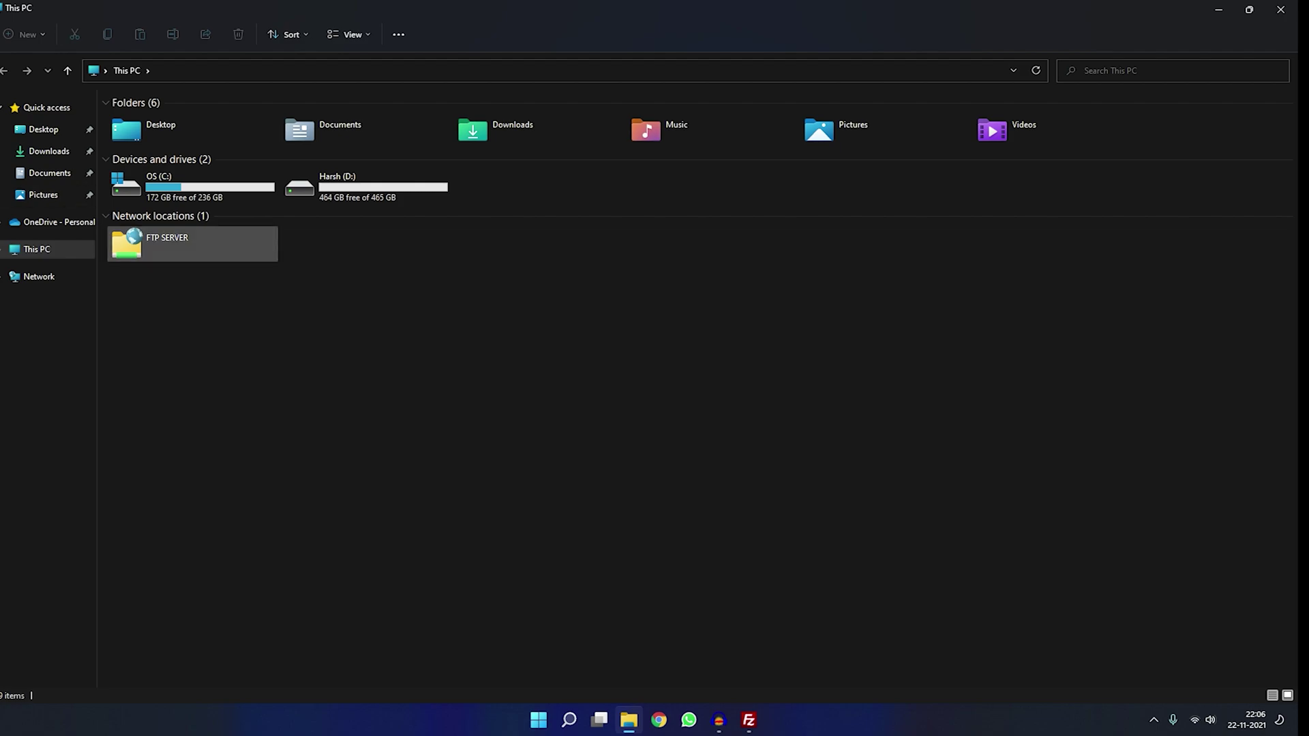
Step: Open FTP SERVER and log on with the Pi account's password, choosing to save it
key(Return)
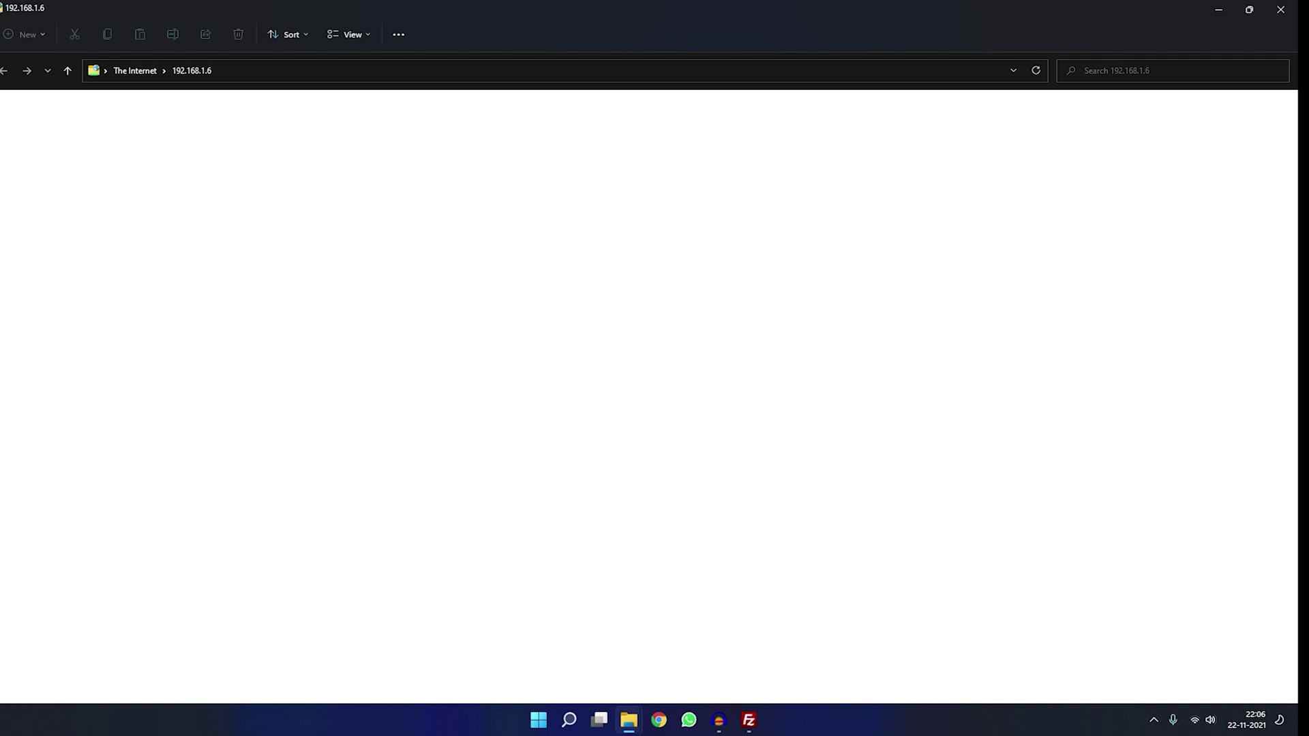
key(Tab)
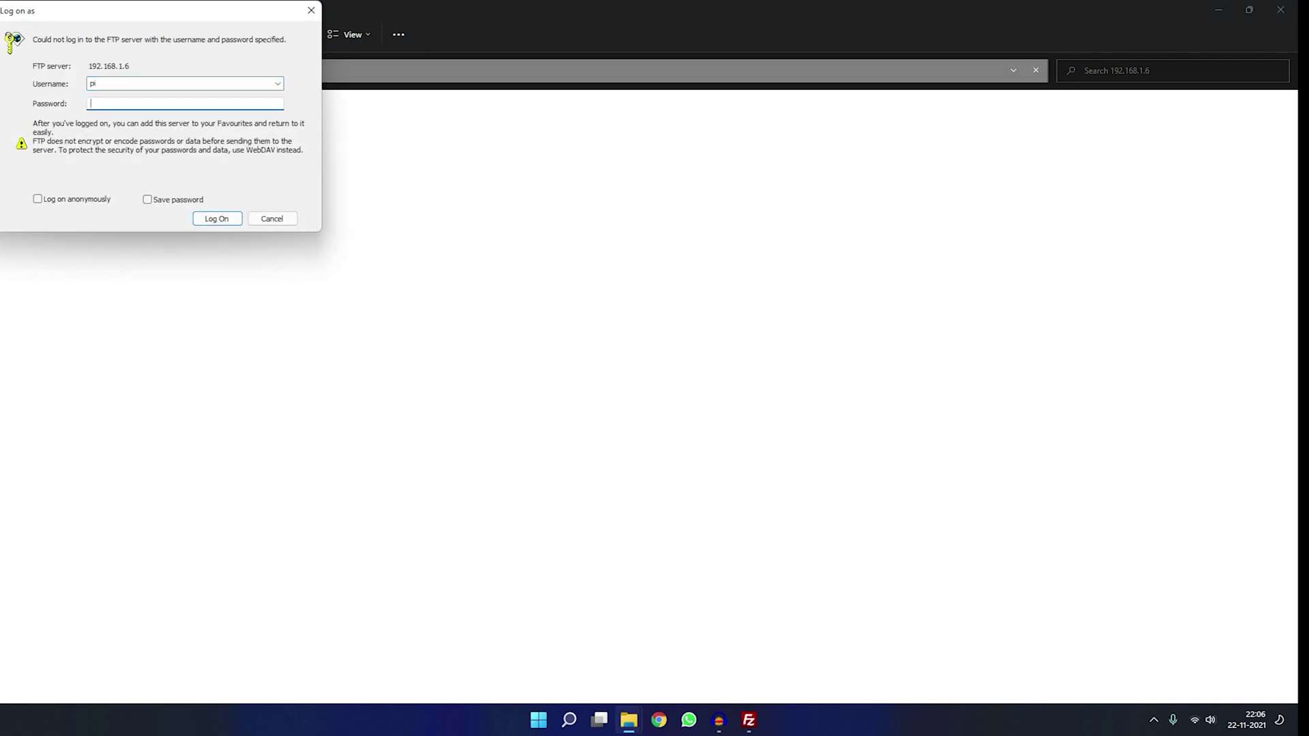
key(Tab)
key(Tab)
key(Return)
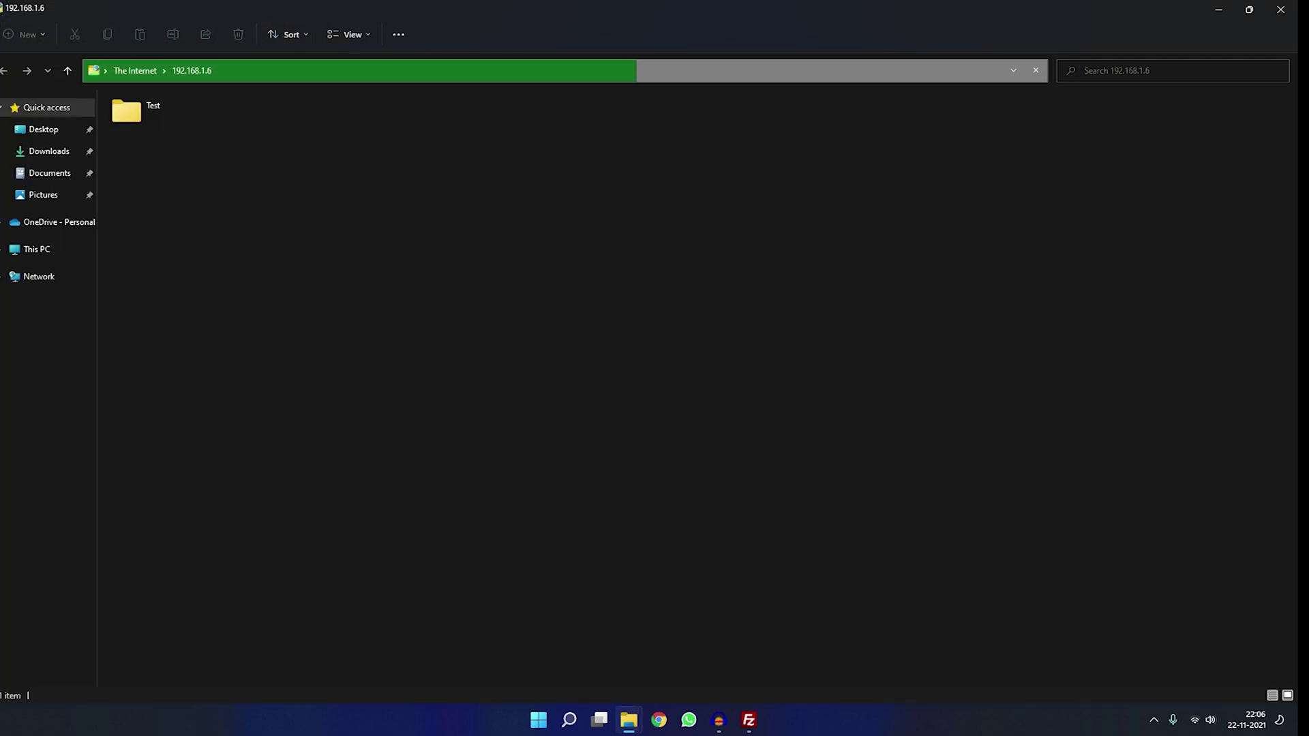
Step: Copy the New file from the server's Test folder onto drive D:, then delete that copy
double_click(126, 111)
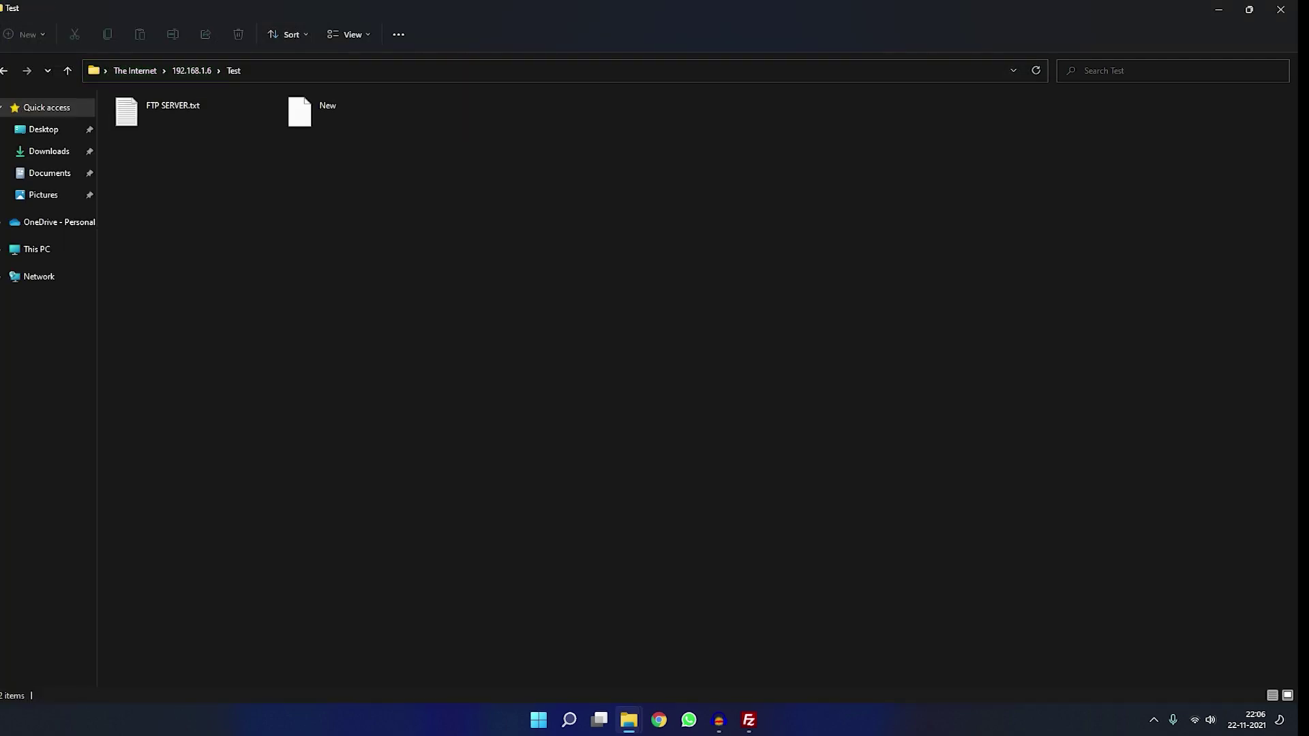
right_click(327, 116)
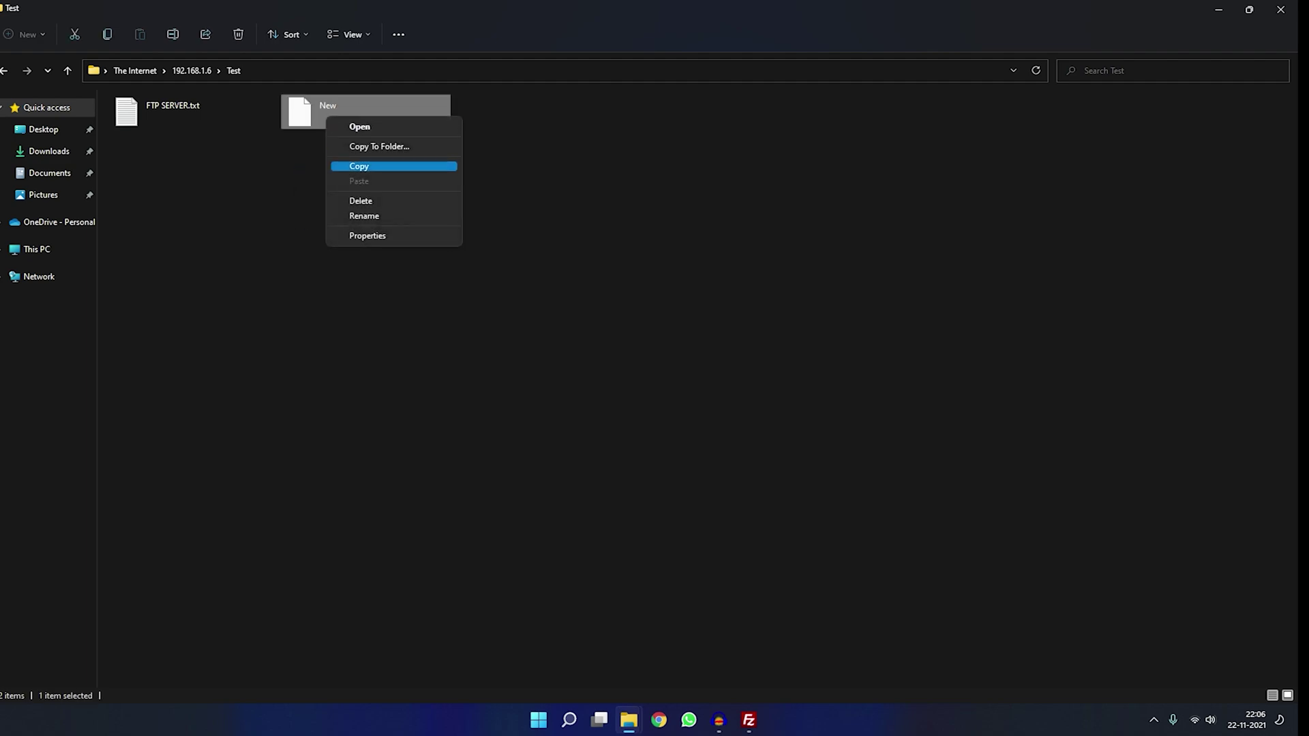
click(359, 167)
click(36, 249)
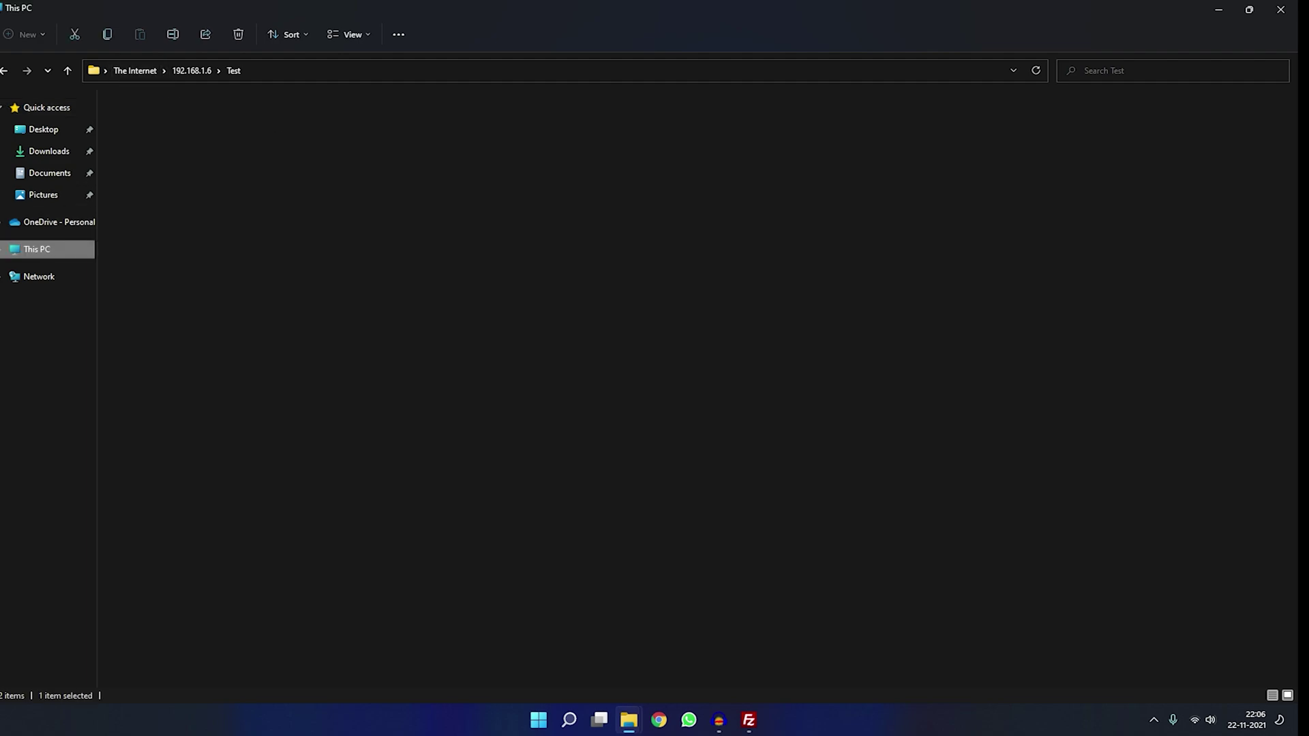
double_click(354, 182)
right_click(402, 260)
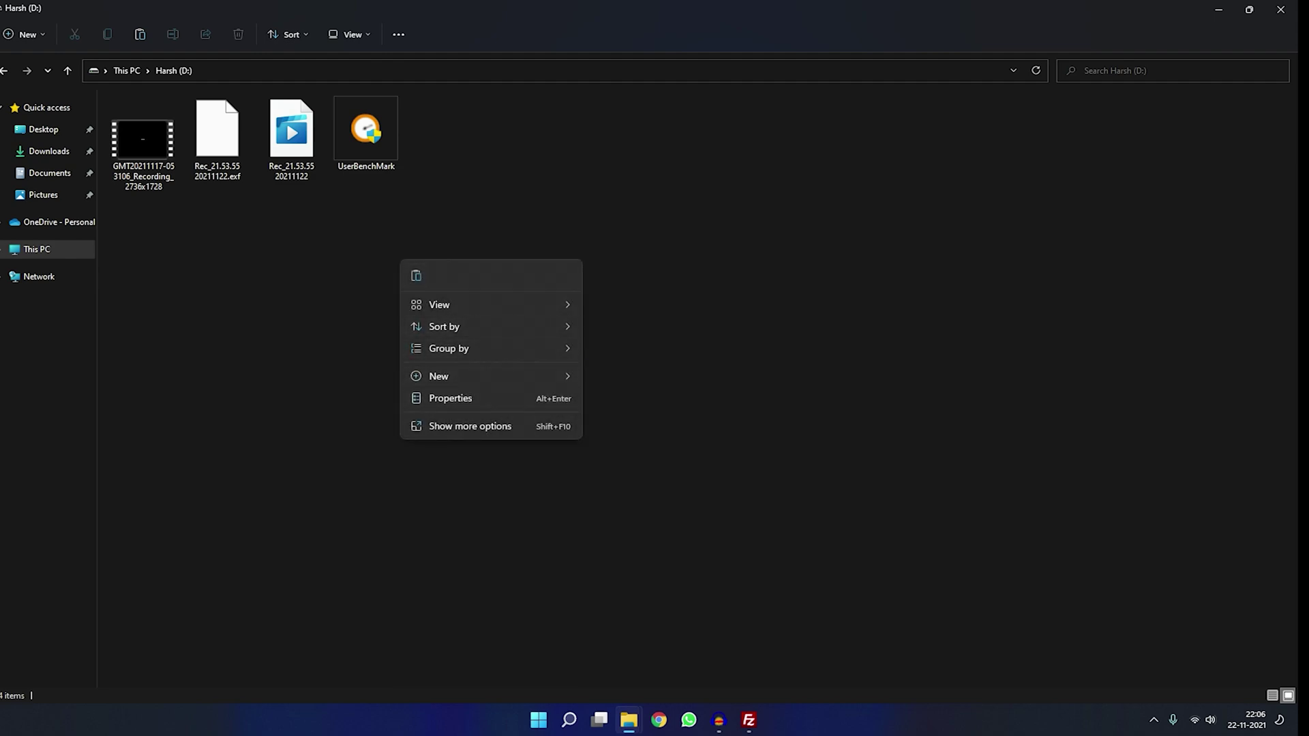
click(416, 276)
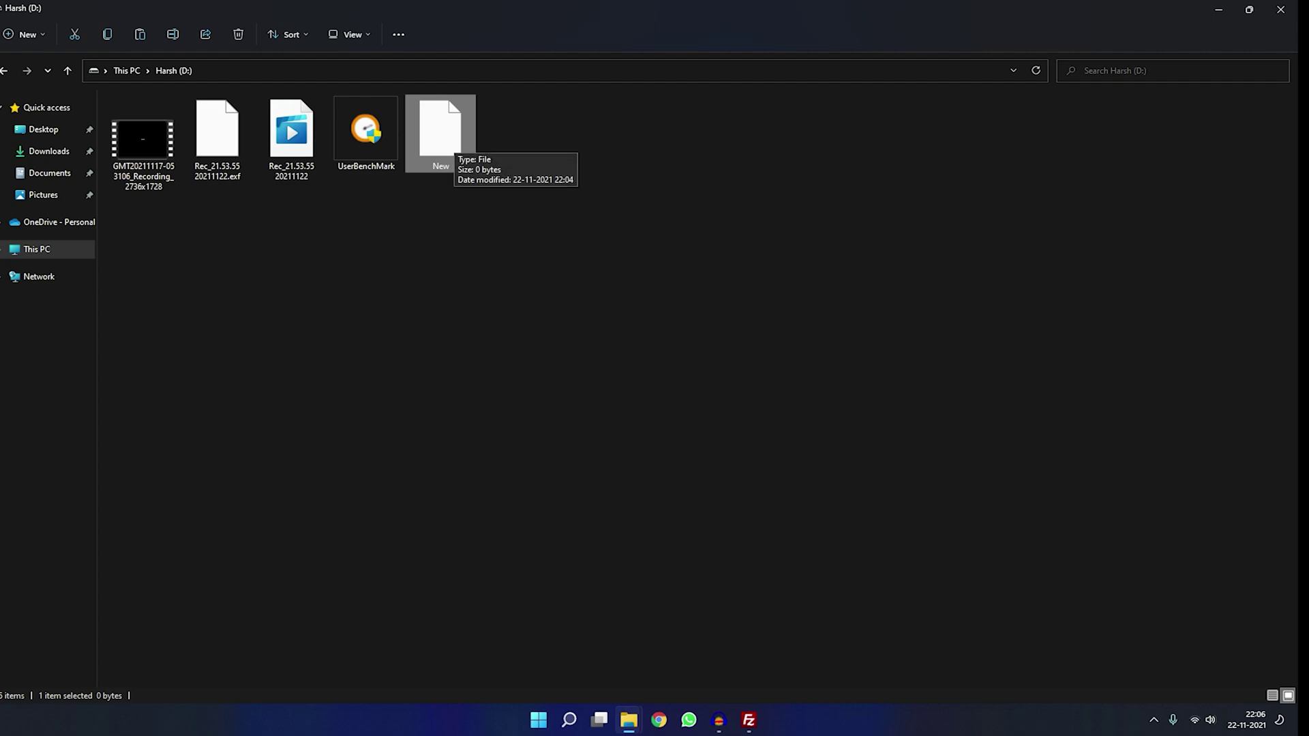
key(Delete)
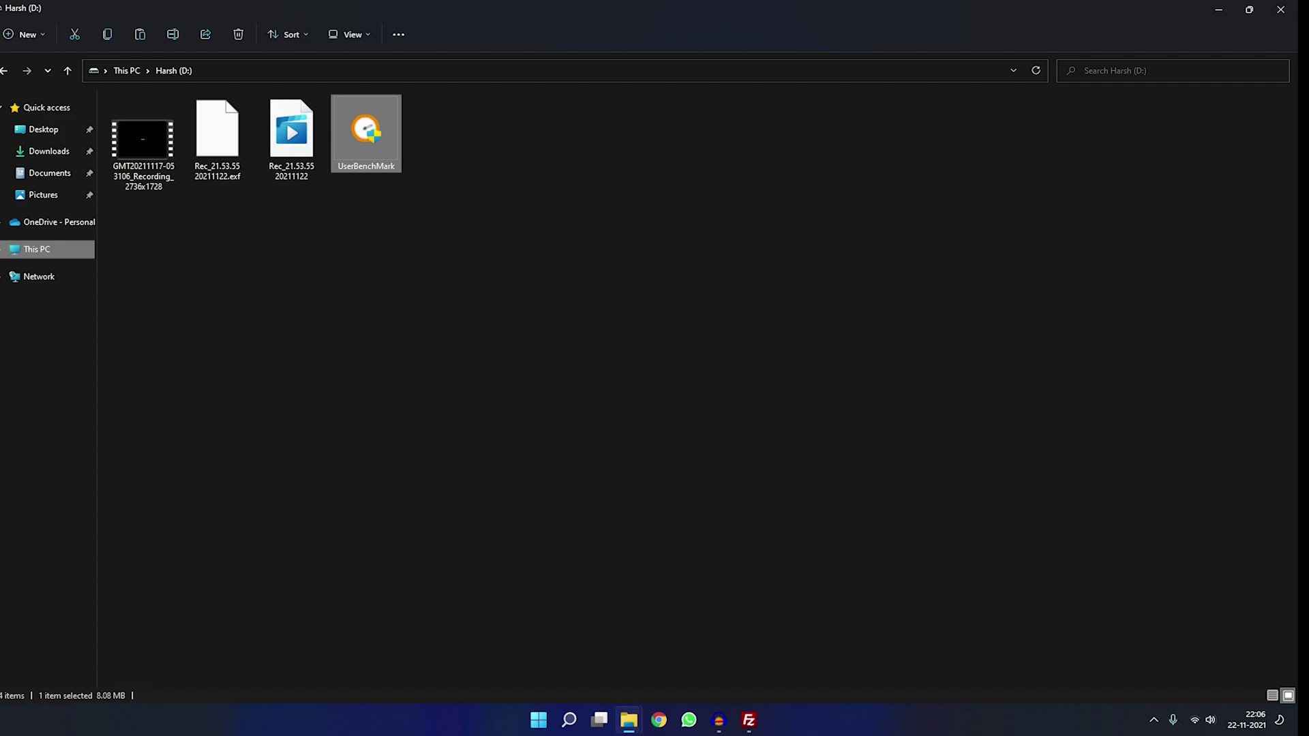
click(39, 276)
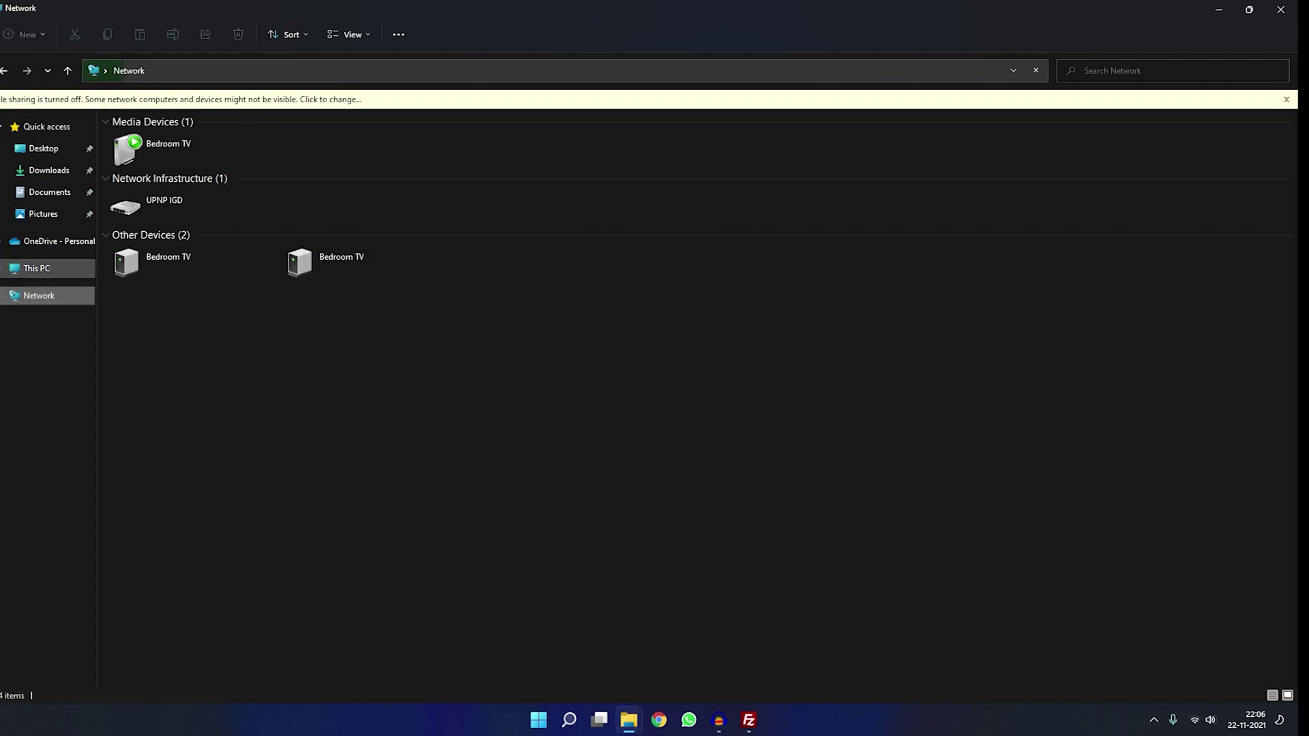
Step: Paste UserBenchMark.exe into FTP SERVER's Test folder, then close Explorer to return to FileZilla
click(36, 268)
click(192, 243)
double_click(192, 243)
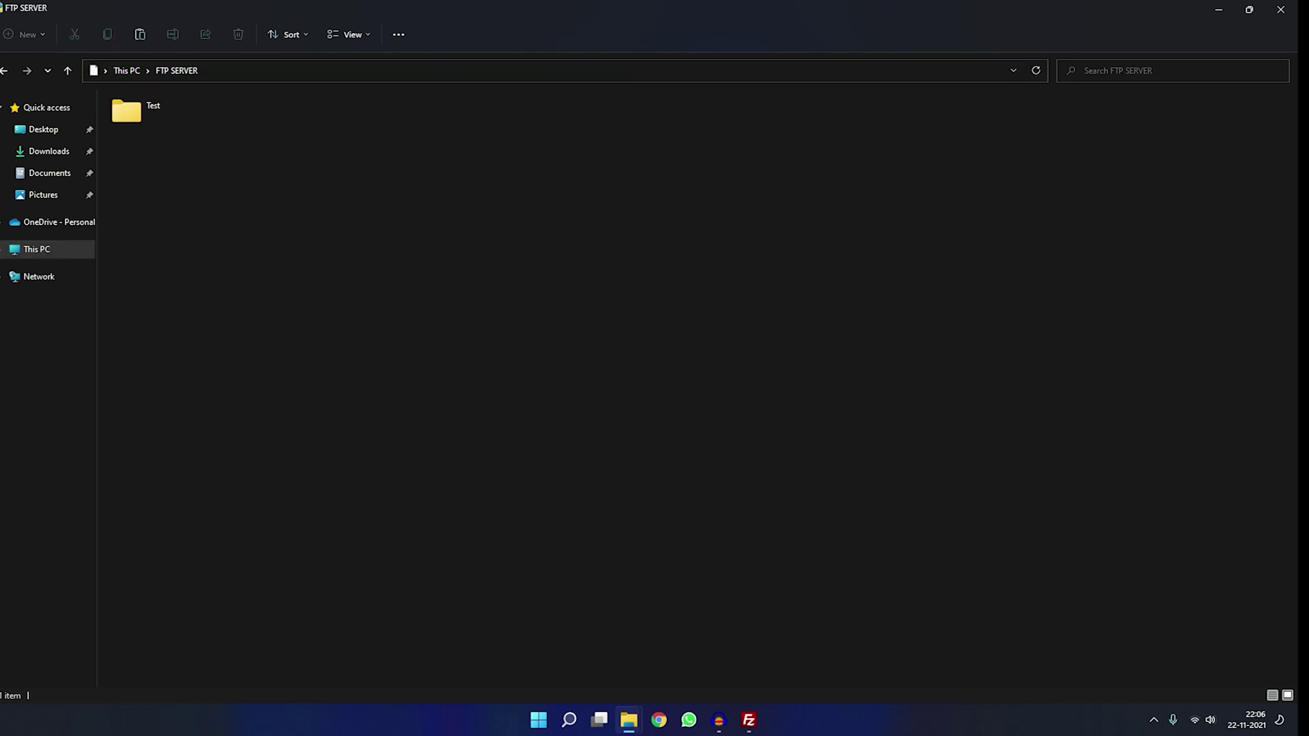
click(157, 109)
key(Return)
right_click(312, 286)
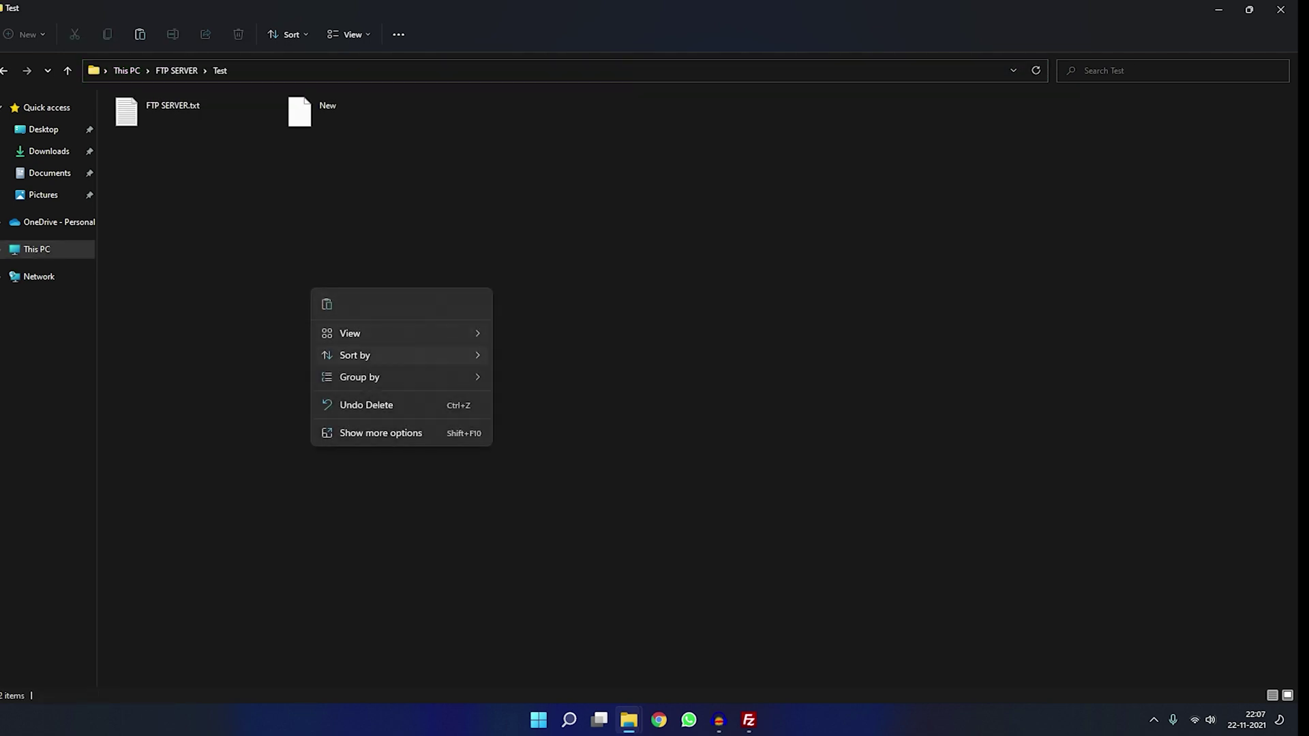
key(Escape)
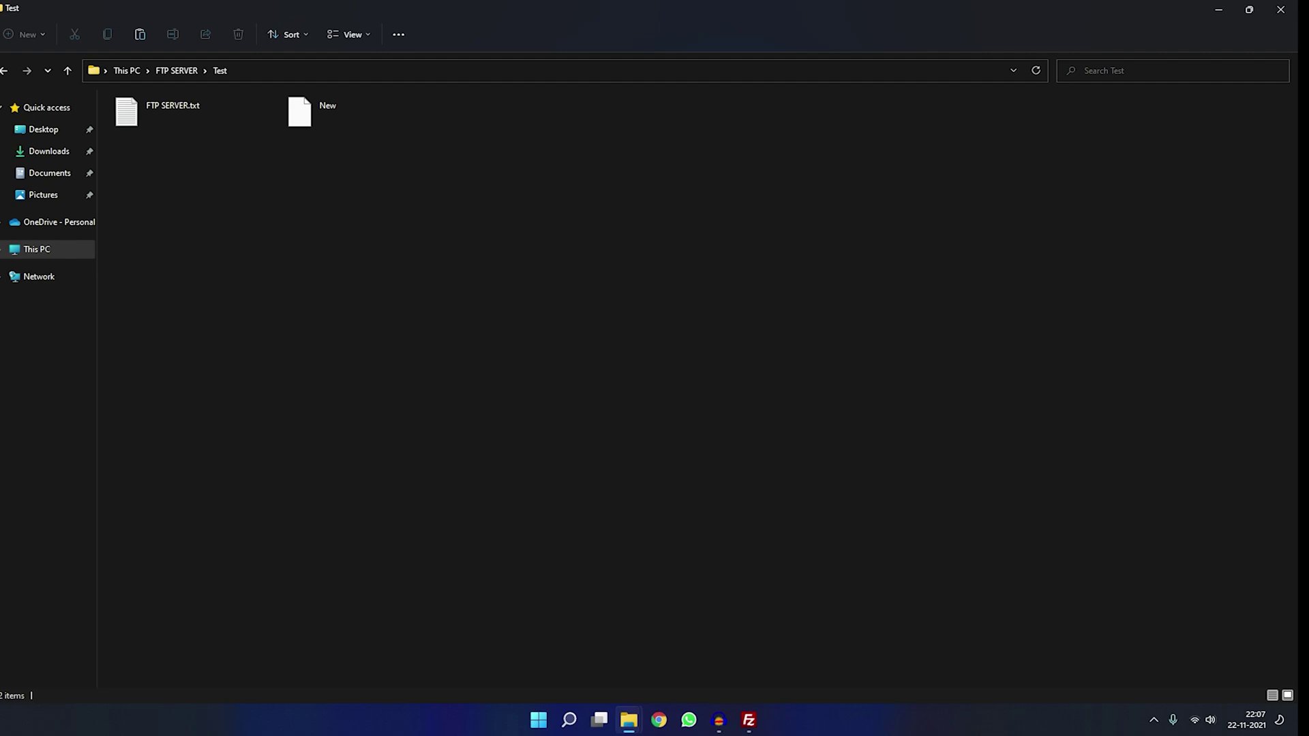
key(ctrl+v)
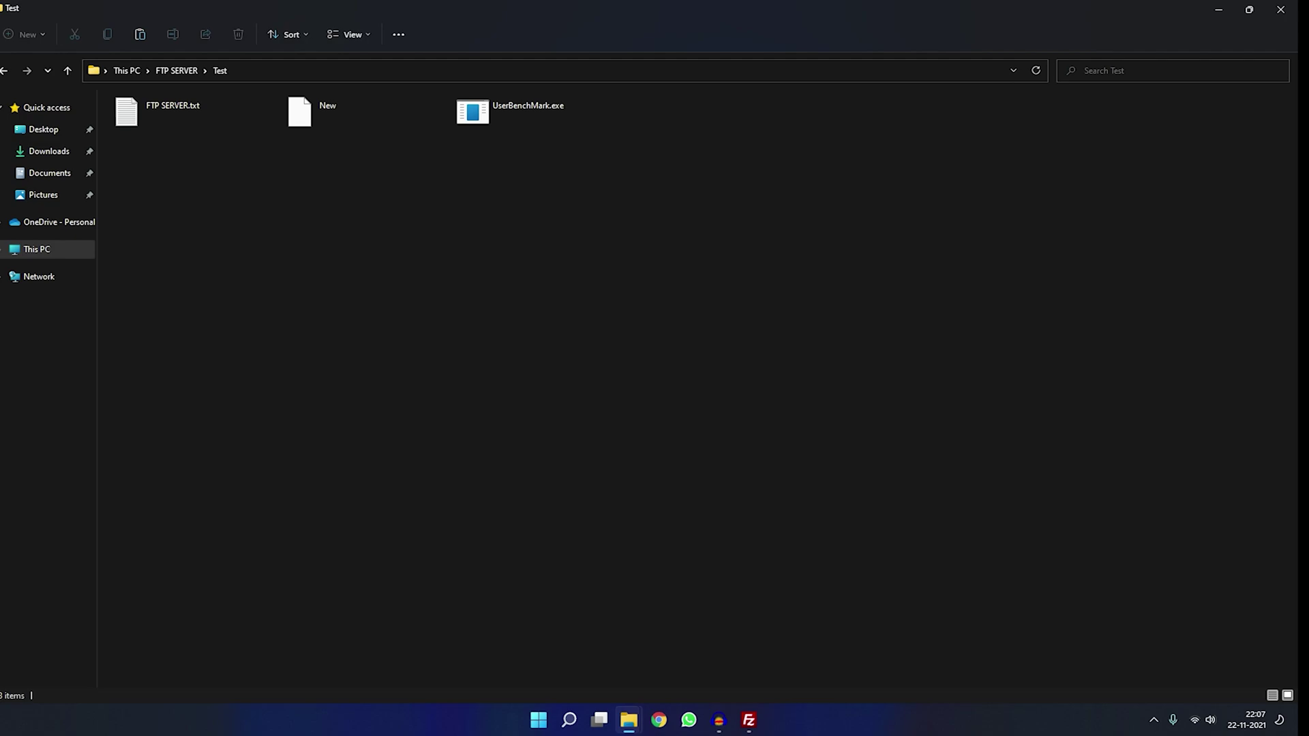
key(alt+F4)
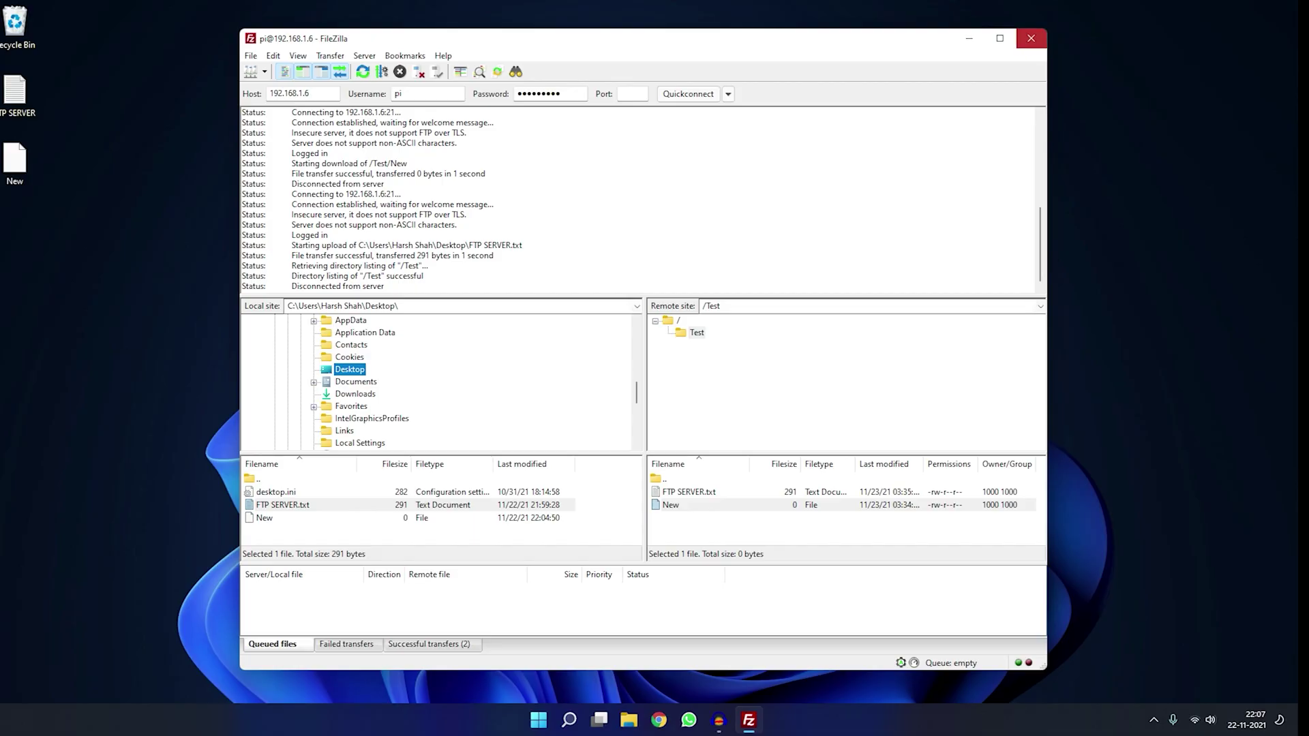
Step: Close FileZilla to leave the Windows desktop showing with the FTP SERVER and New files
click(1031, 38)
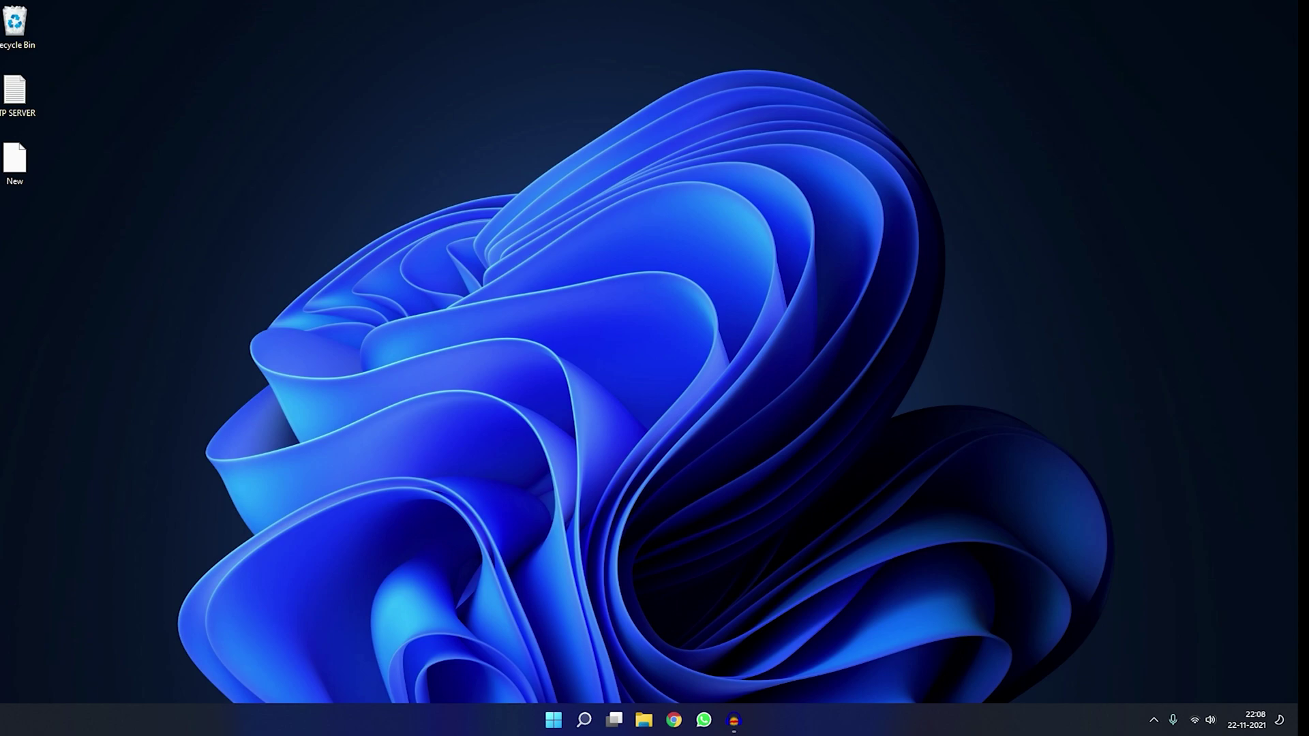
drag(687, 478, 775, 531)
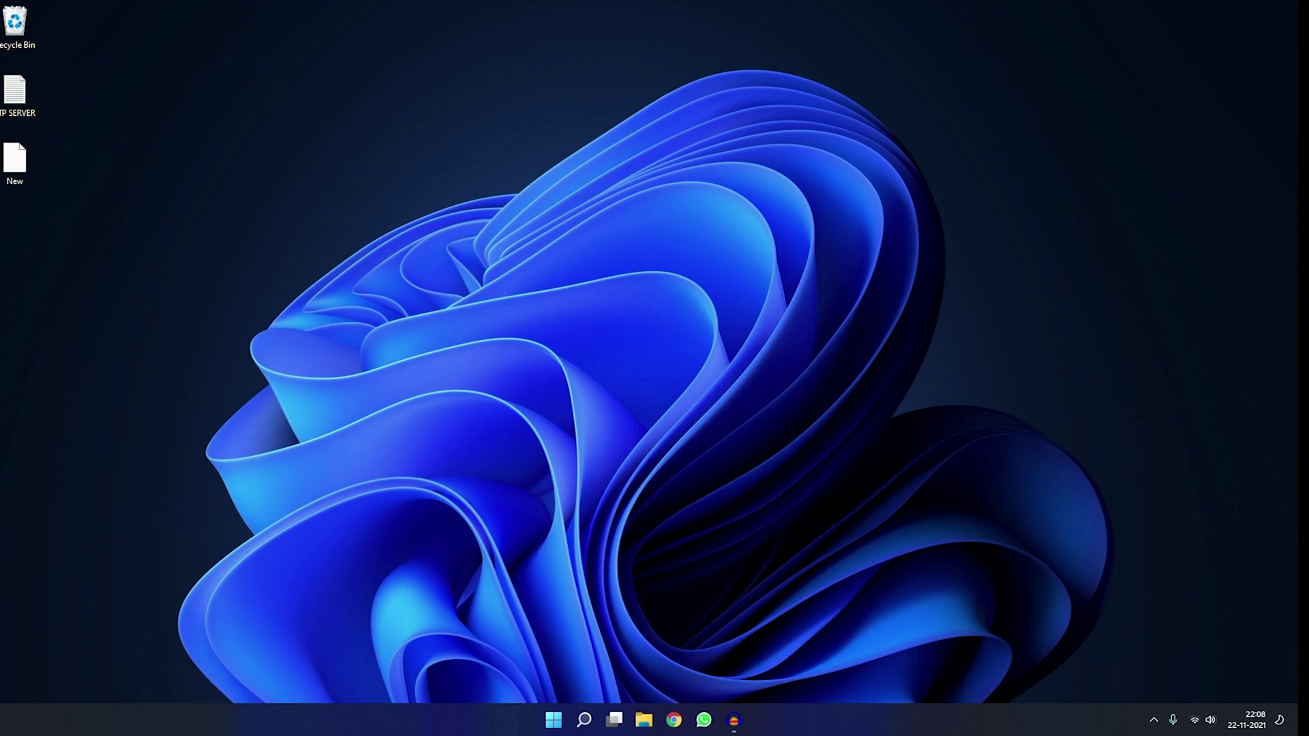